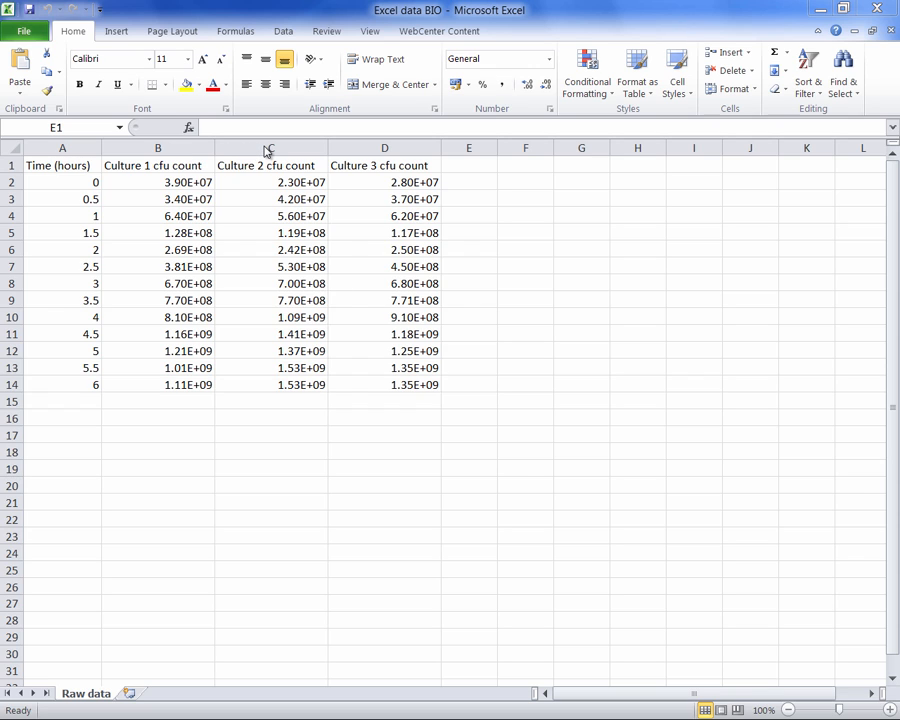
- Insert a blank column before the Culture 2 column and another before the Culture 3 column
{"action": "left_click", "coordinate": [264, 146]}
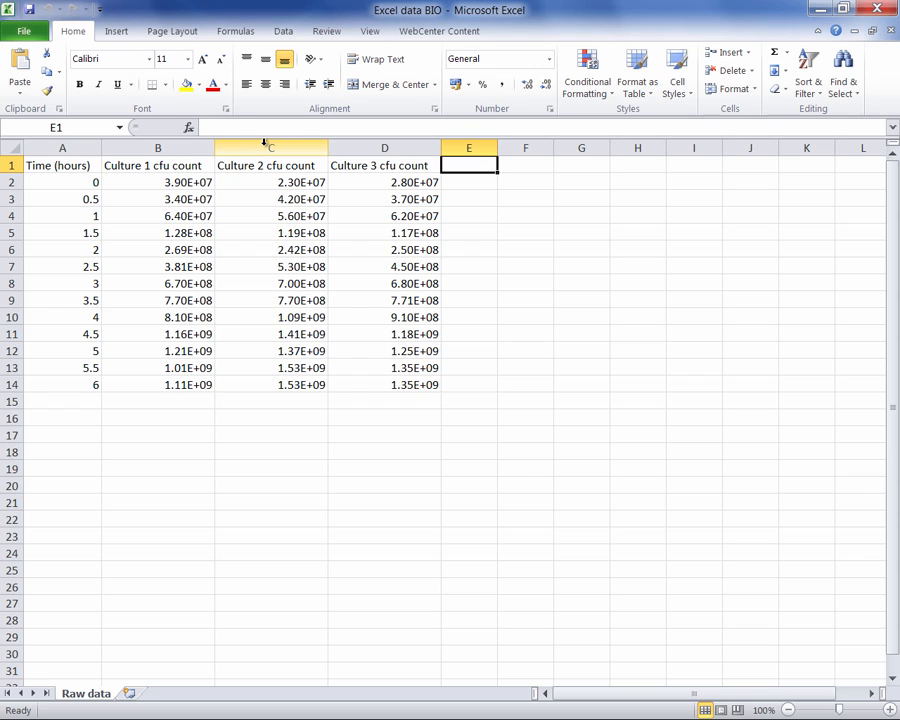
{"action": "right_click", "coordinate": [265, 147]}
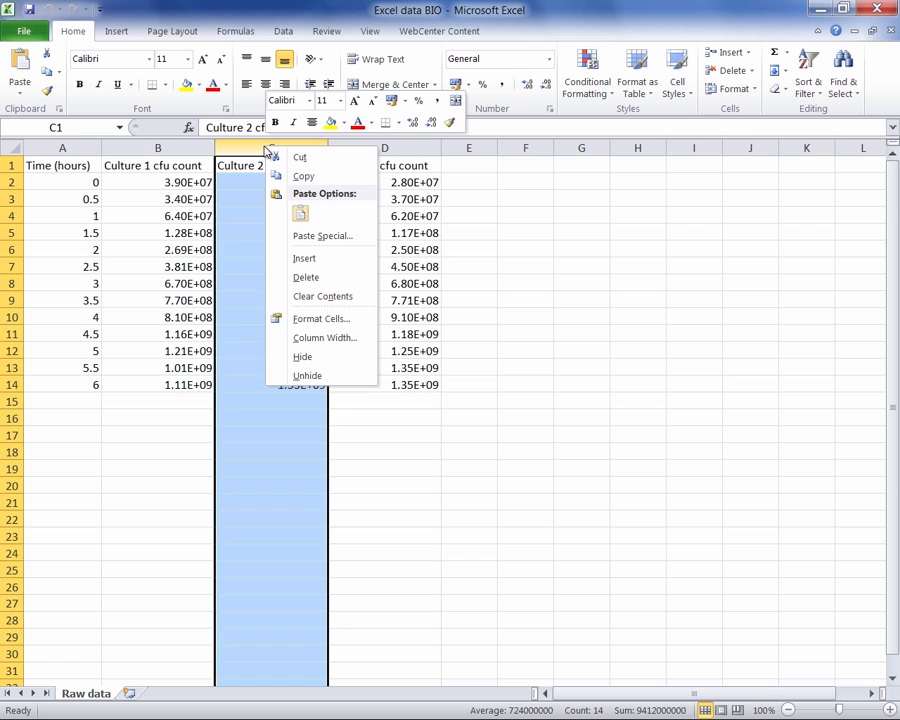
{"action": "left_click", "coordinate": [309, 260]}
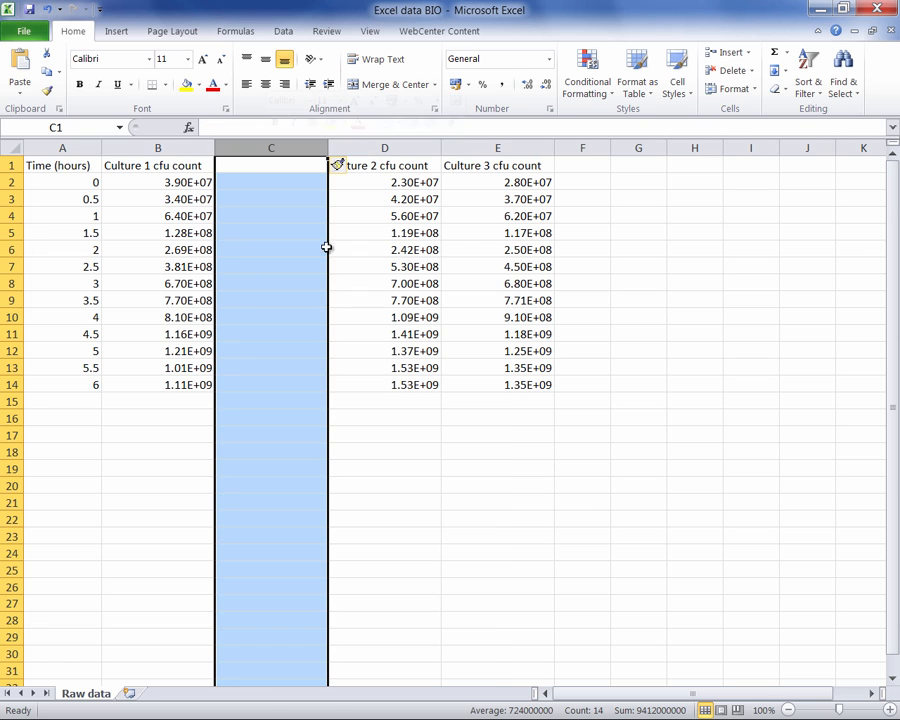
{"action": "right_click", "coordinate": [493, 148]}
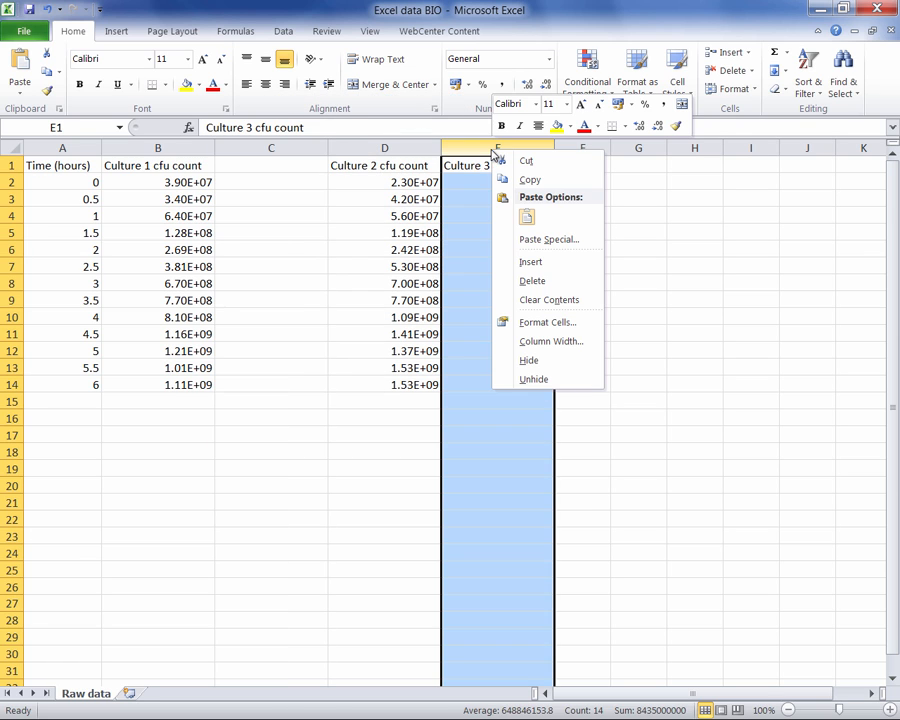
{"action": "left_click", "coordinate": [527, 264]}
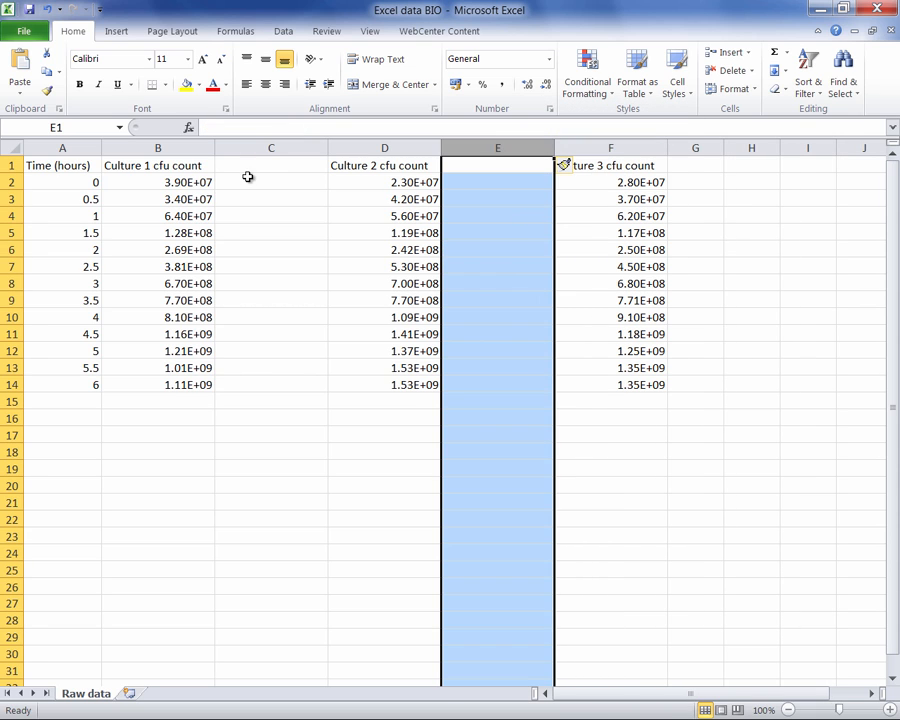
- Copy the "Culture 1 cfu count" header from B1 and paste it as values into C1
{"action": "right_click", "coordinate": [152, 165]}
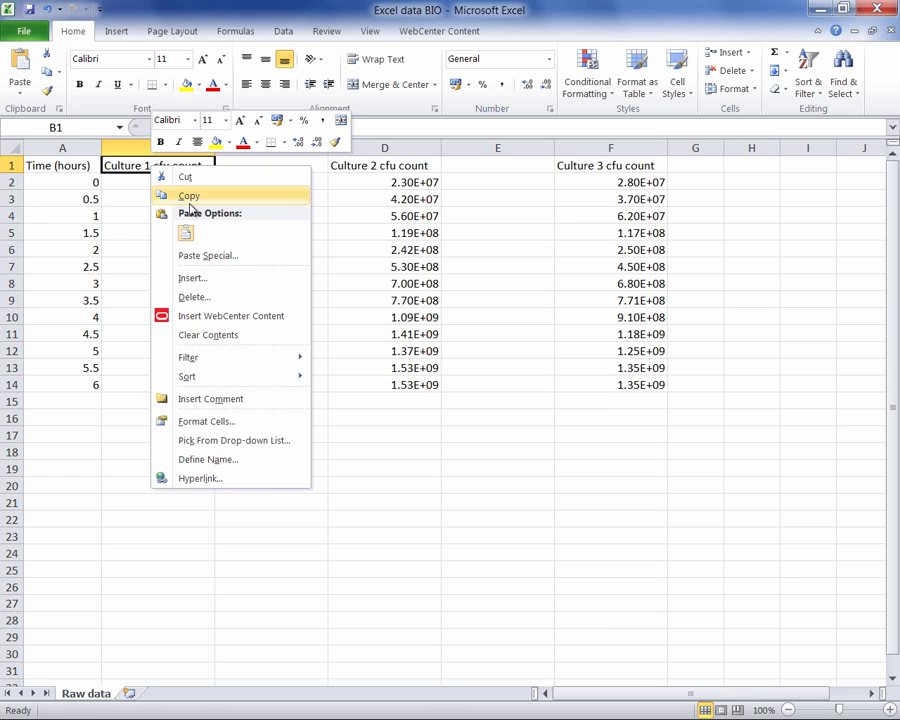
{"action": "left_click", "coordinate": [196, 199]}
{"action": "left_click", "coordinate": [261, 163]}
{"action": "right_click", "coordinate": [267, 168]}
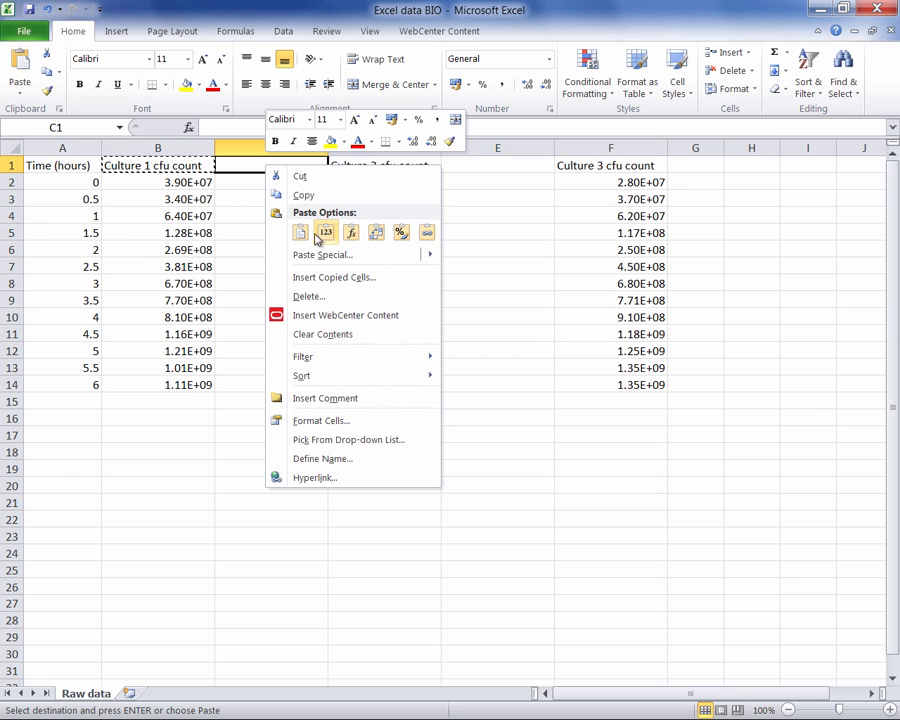
{"action": "left_click", "coordinate": [323, 232]}
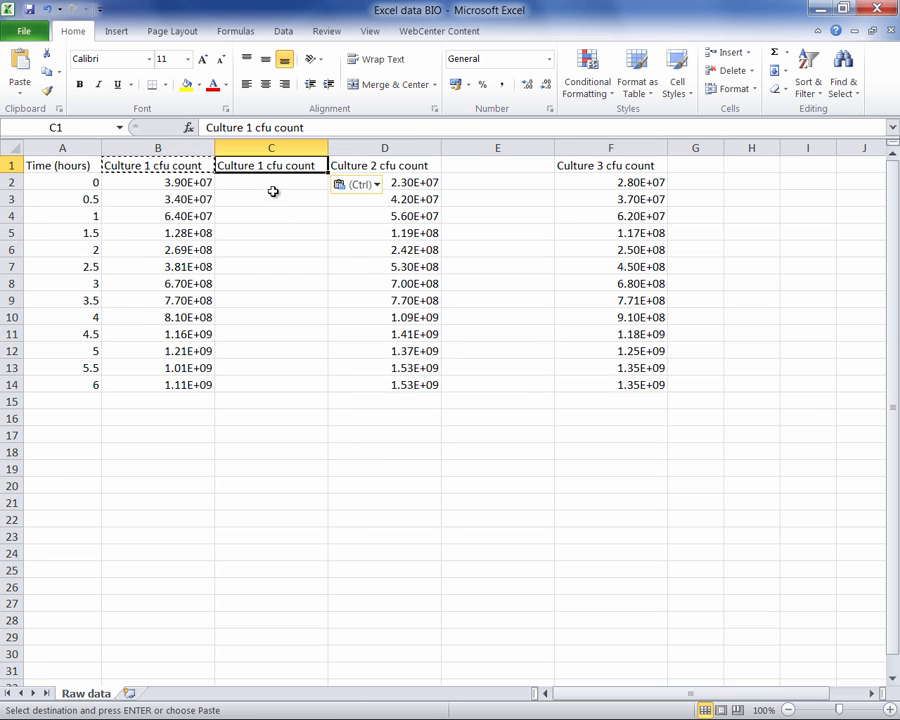
- Copy the "Culture 2 cfu count" header from D1 and paste it as values into E1
{"action": "left_click", "coordinate": [388, 164]}
{"action": "right_click", "coordinate": [388, 164]}
{"action": "left_click", "coordinate": [423, 194]}
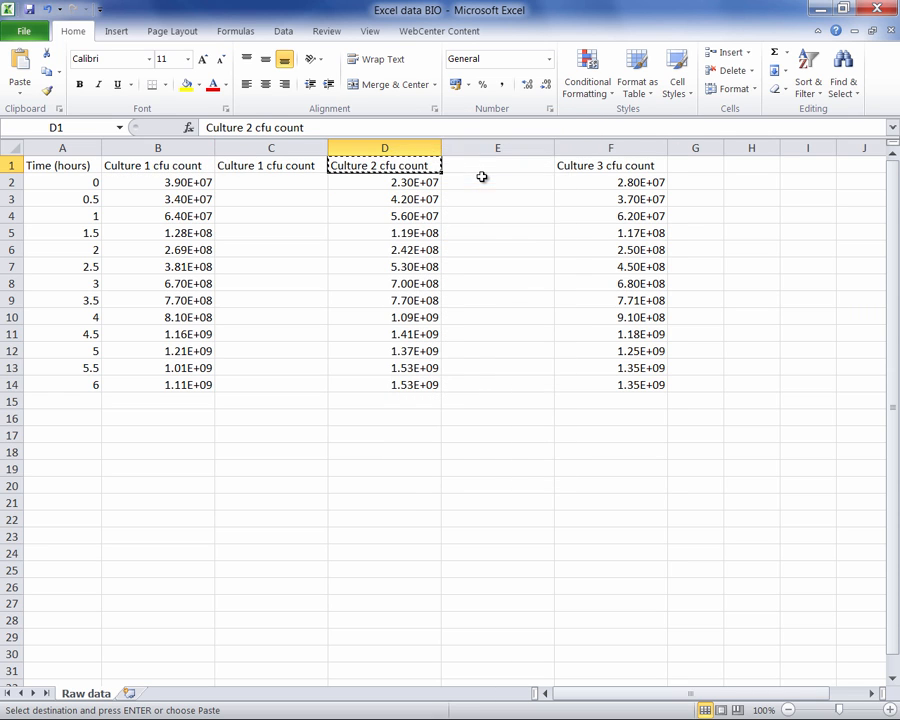
{"action": "right_click", "coordinate": [495, 168]}
{"action": "left_click", "coordinate": [552, 238]}
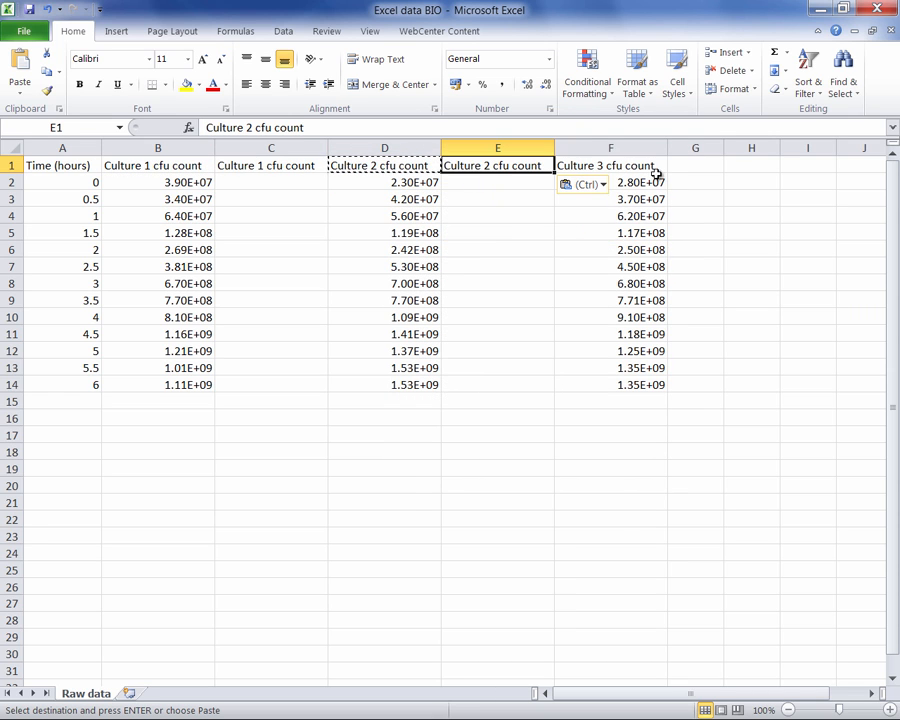
- Copy the "Culture 3 cfu count" header from F1 and paste it as values into G1
{"action": "left_click", "coordinate": [645, 167]}
{"action": "right_click", "coordinate": [632, 168]}
{"action": "left_click", "coordinate": [666, 194]}
{"action": "left_click", "coordinate": [689, 168]}
{"action": "right_click", "coordinate": [689, 168]}
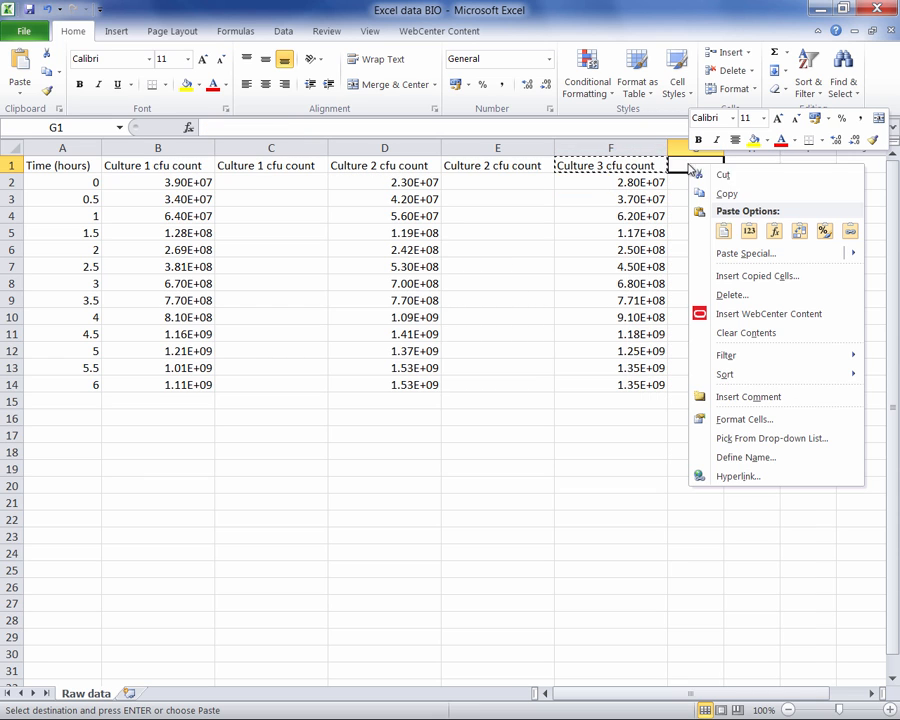
{"action": "left_click", "coordinate": [745, 232]}
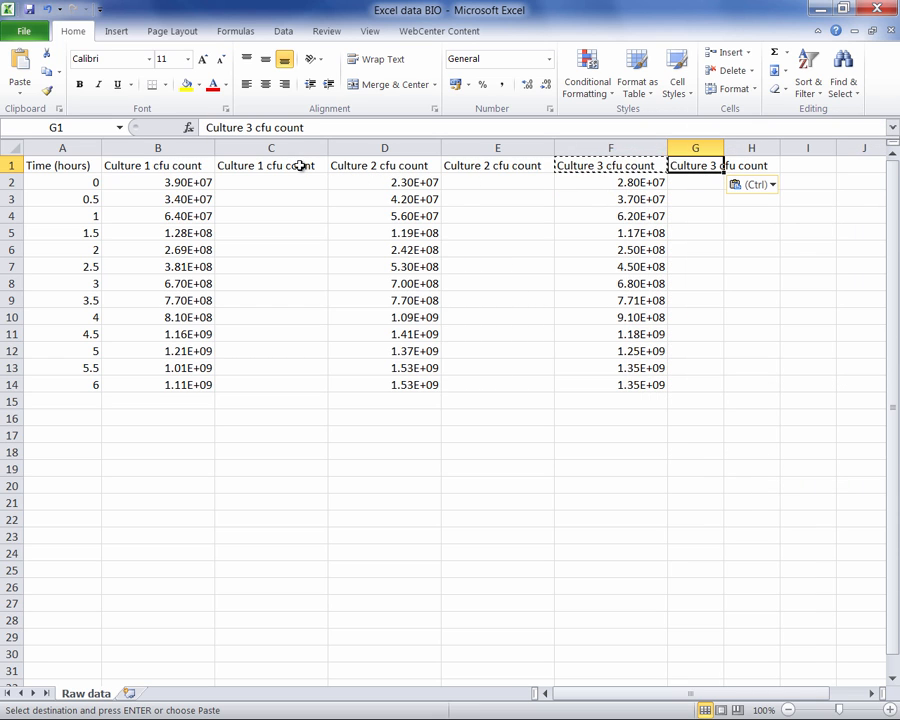
- Extend the header in C1 to read "Culture 1 cfu count in 10s of mil"
{"action": "left_click", "coordinate": [266, 165]}
{"action": "left_click", "coordinate": [327, 127]}
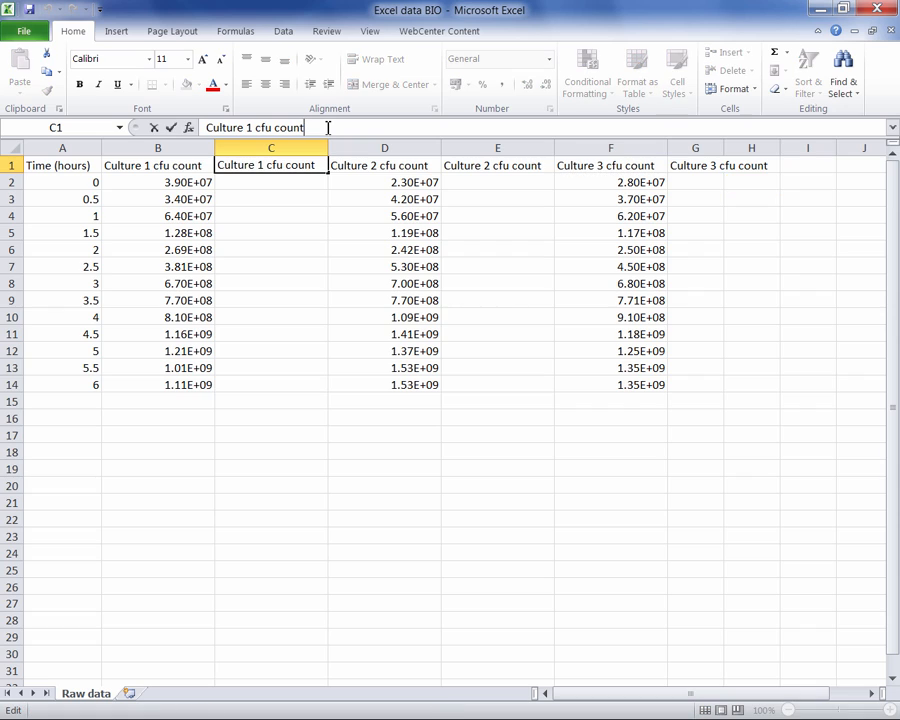
{"action": "type", "text": "in "}
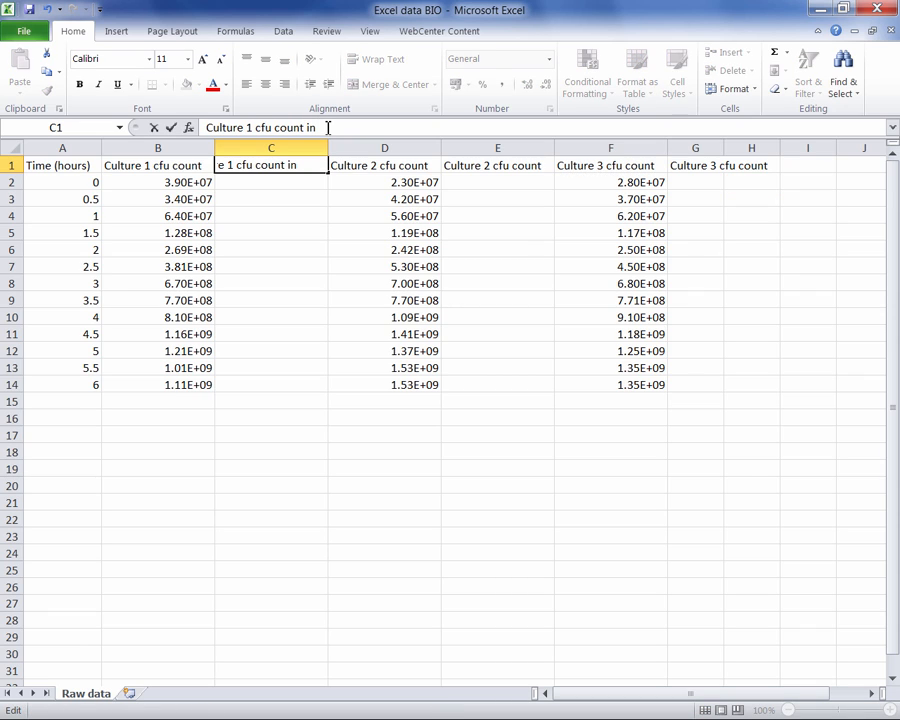
{"action": "type", "text": "10s of mil"}
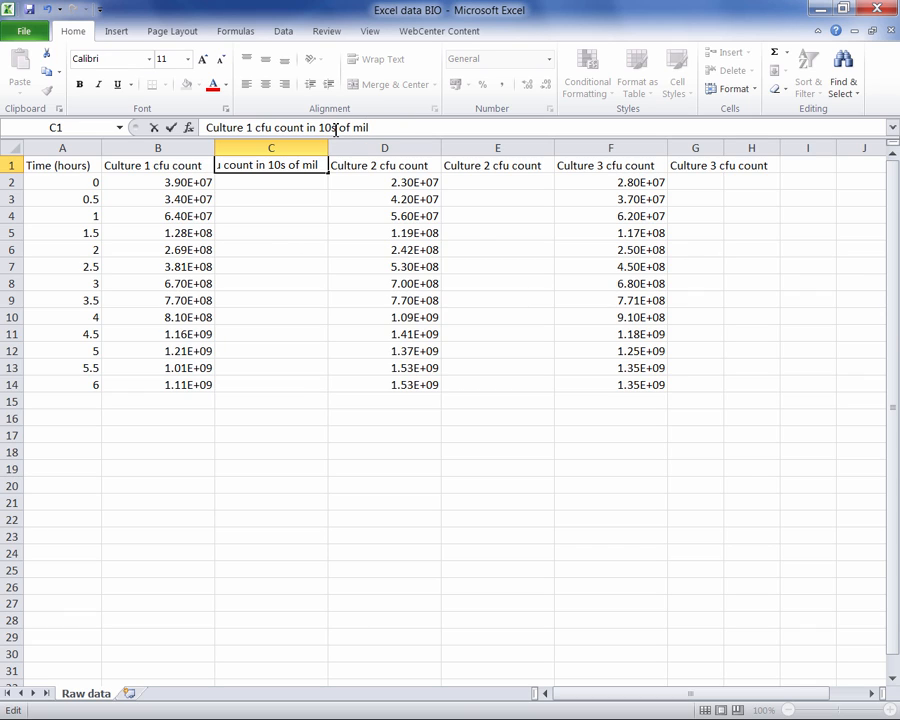
- Extend the header in E1 to read "Culture 2 cfu count in 10s of mil"
{"action": "left_click", "coordinate": [500, 167]}
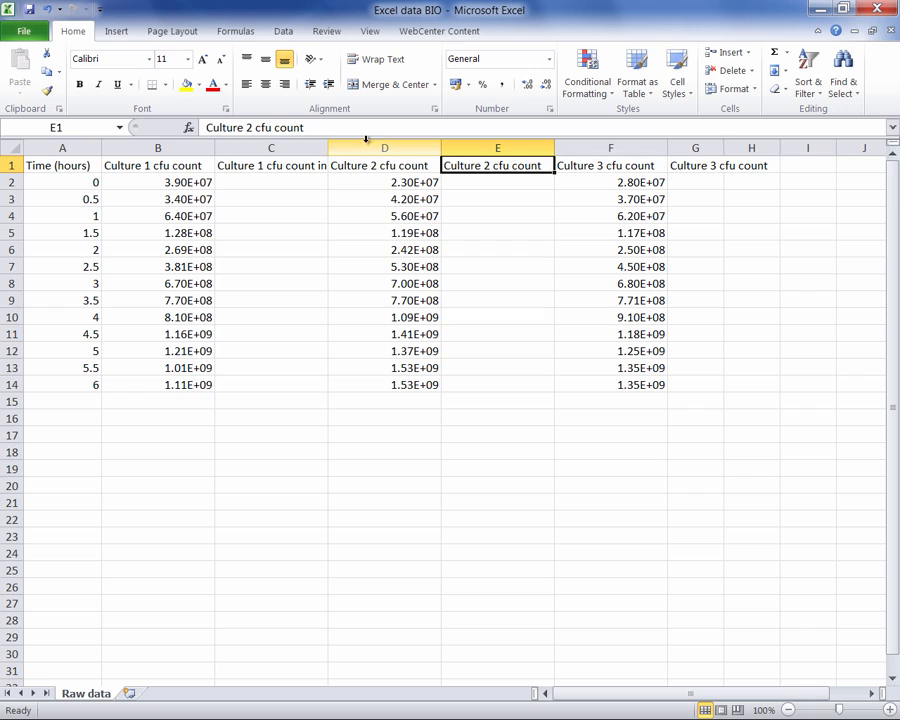
{"action": "left_click", "coordinate": [313, 127]}
{"action": "type", "text": "in 10"}
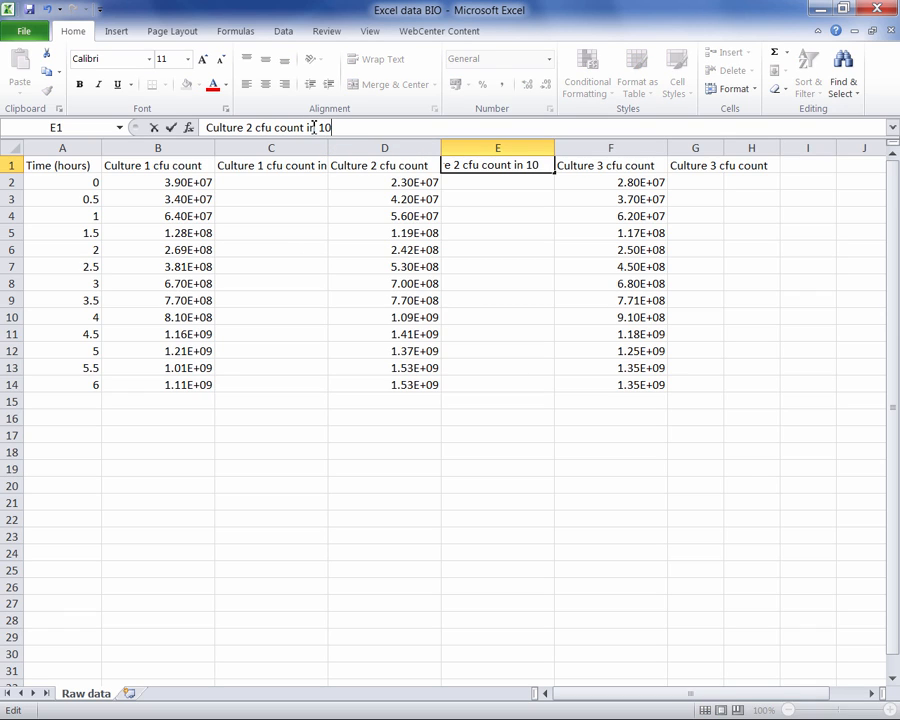
{"action": "type", "text": "s of mil"}
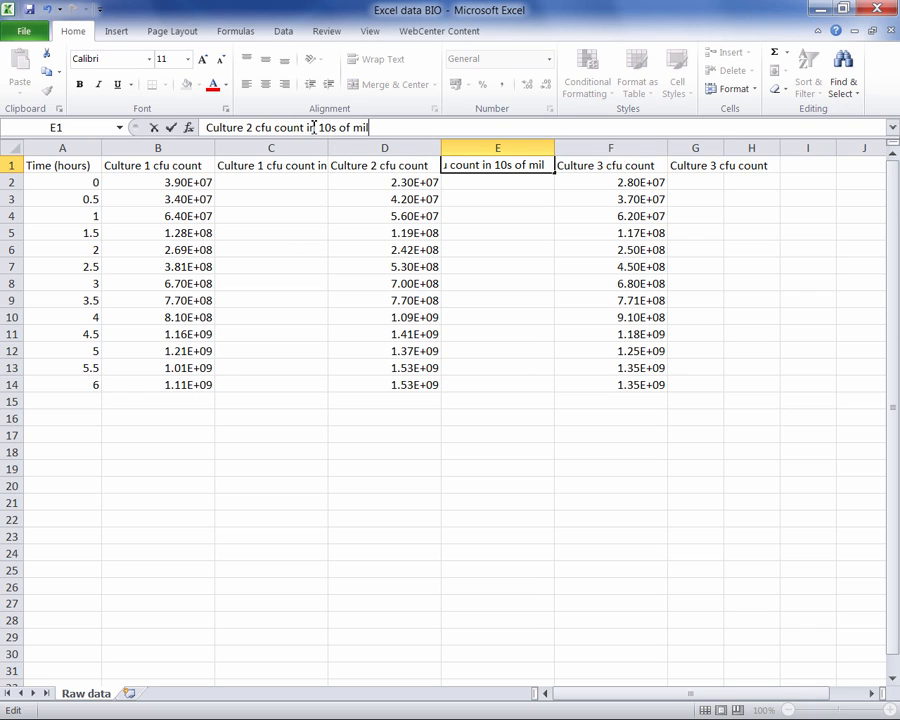
- Extend the header in G1 to read "Culture 3 cfu count in 10s of mil"
{"action": "left_click", "coordinate": [686, 165]}
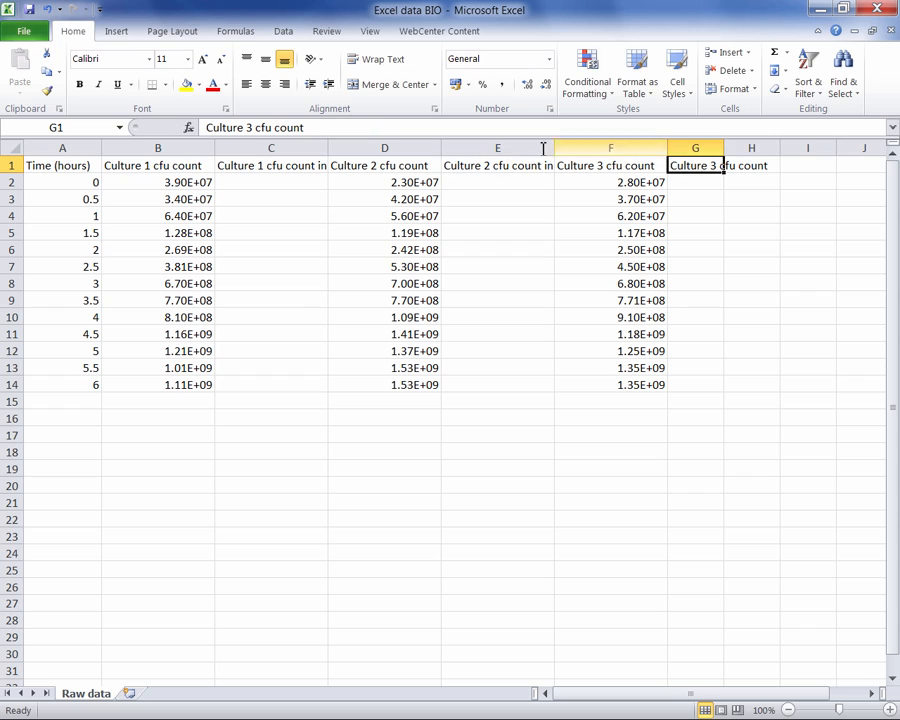
{"action": "left_click", "coordinate": [348, 125]}
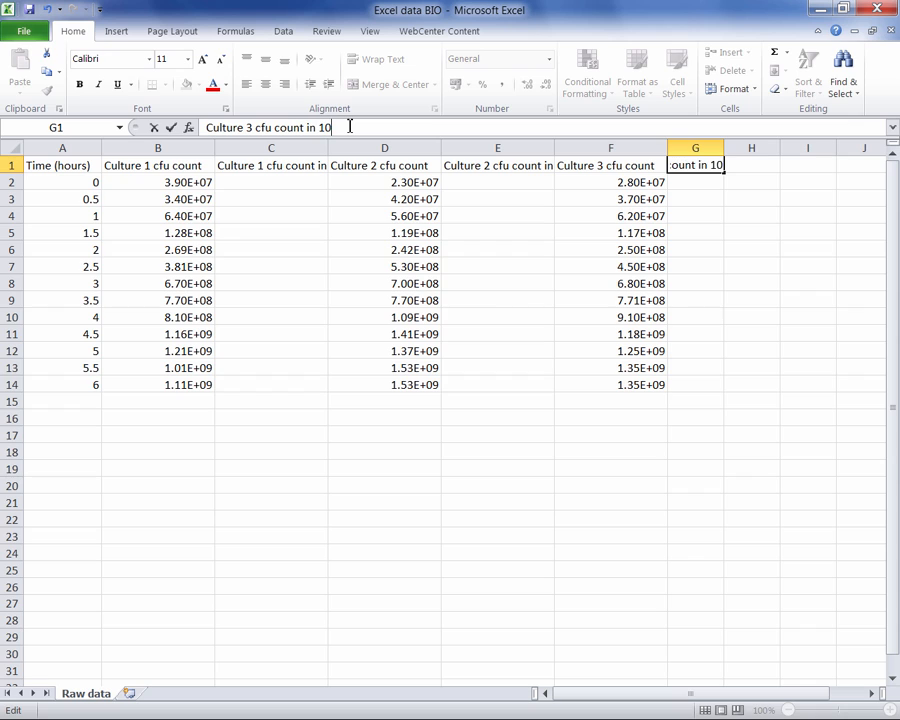
{"action": "type", "text": "s of mil"}
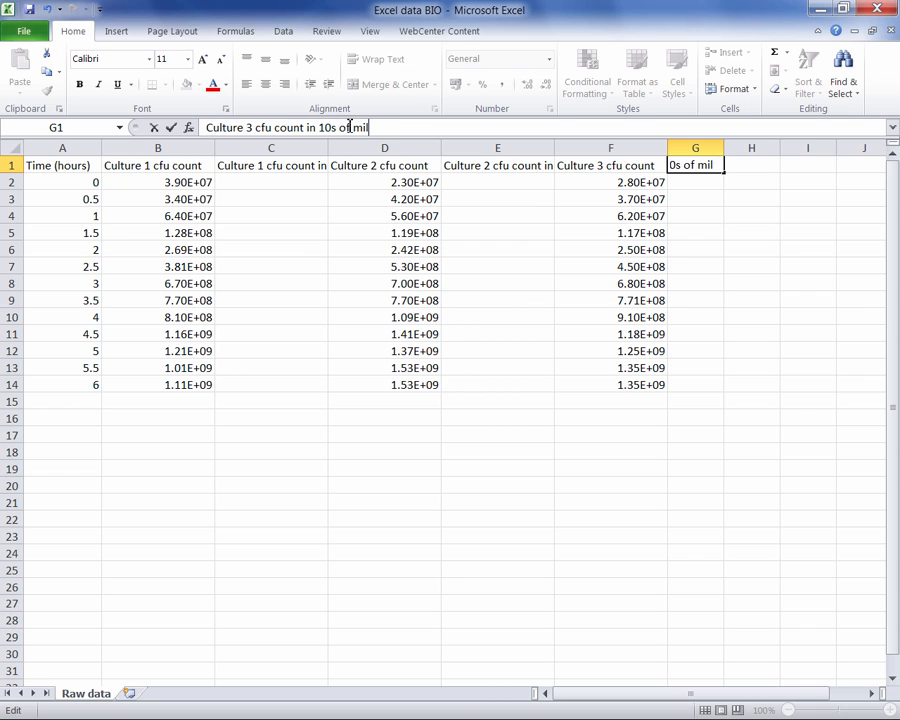
{"action": "left_click", "coordinate": [765, 318]}
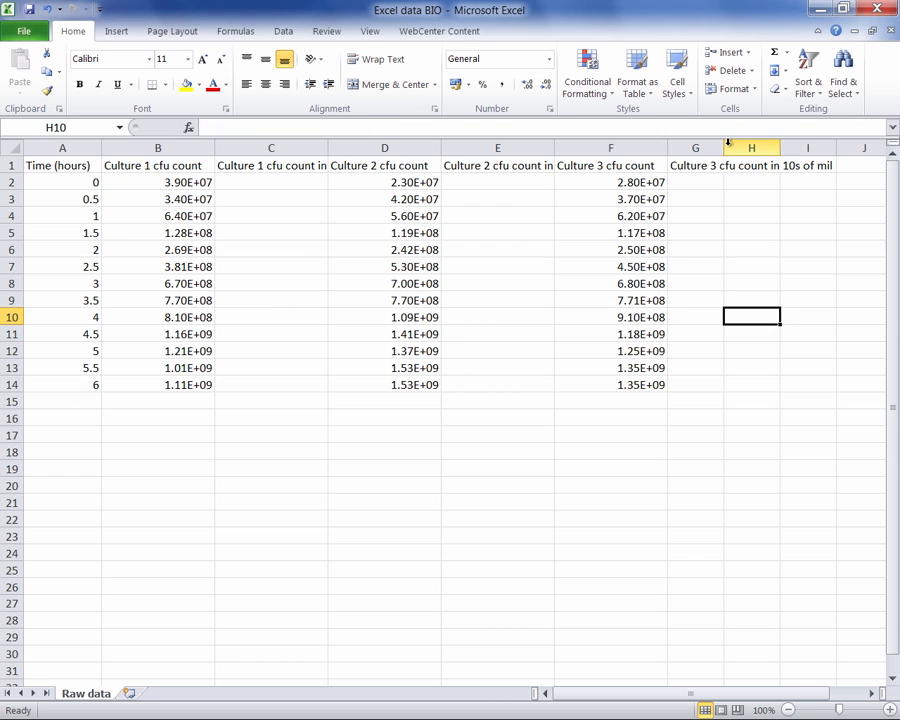
- Fit column G's width to its header, and try the same fit on column C before restoring its narrower width
{"action": "double_click", "coordinate": [724, 148]}
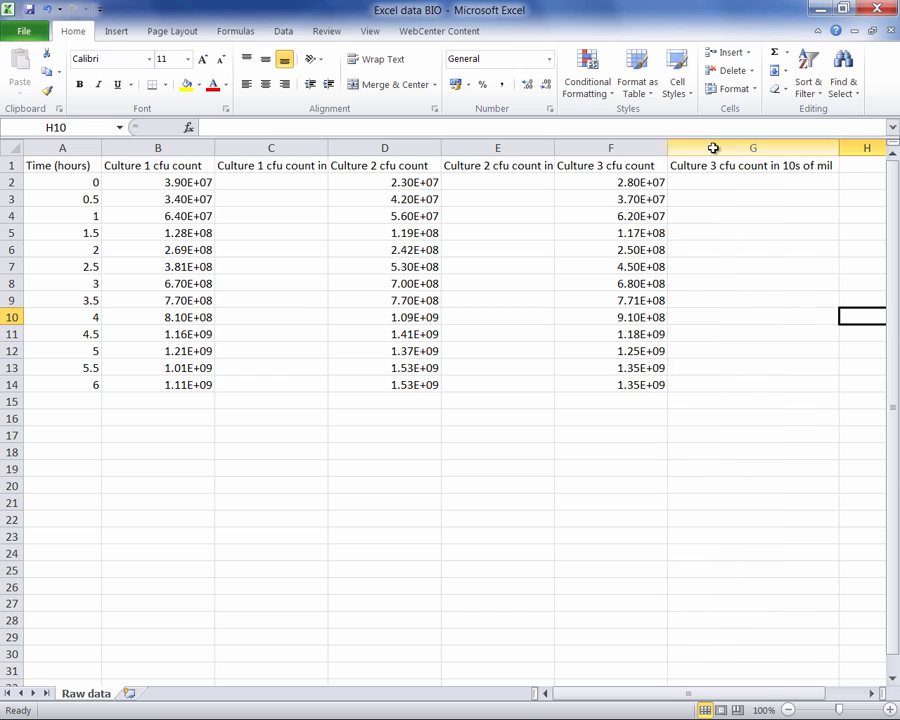
{"action": "left_click", "coordinate": [271, 182]}
{"action": "double_click", "coordinate": [327, 148]}
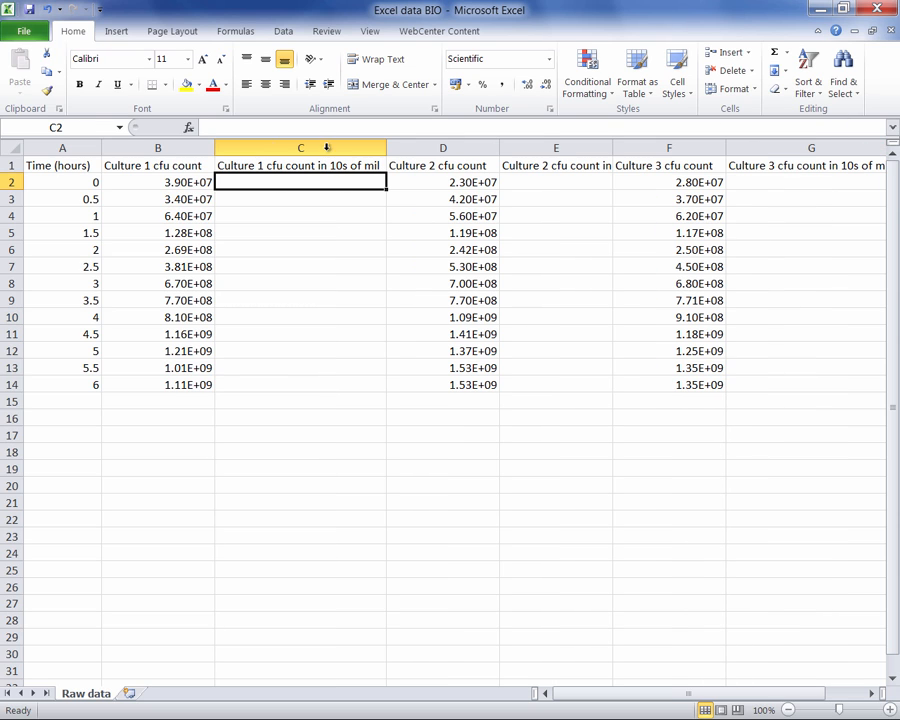
{"action": "left_click_drag", "start_coordinate": [387, 148], "coordinate": [328, 148]}
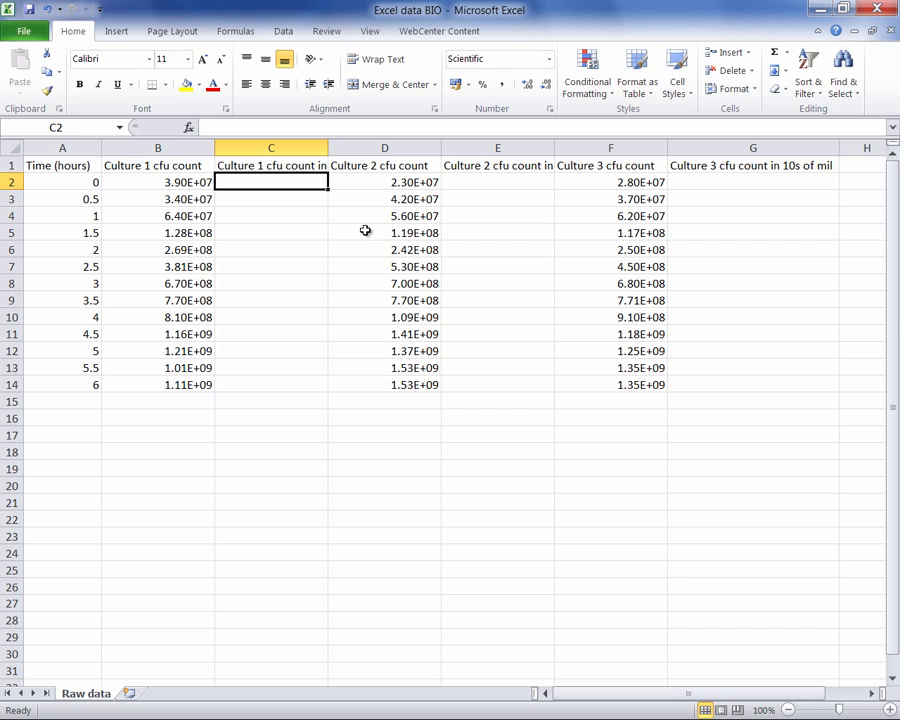
- Enter the formula =B2/1000000 in C2 to convert the first Culture 1 count
{"action": "type", "text": "="}
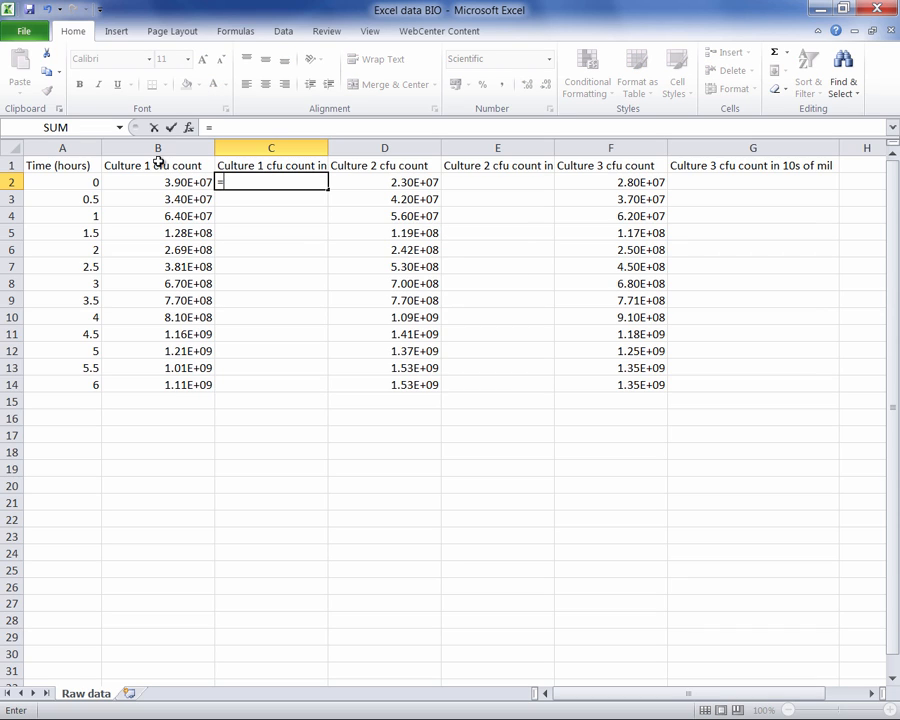
{"action": "left_click", "coordinate": [178, 184]}
{"action": "type", "text": "/"}
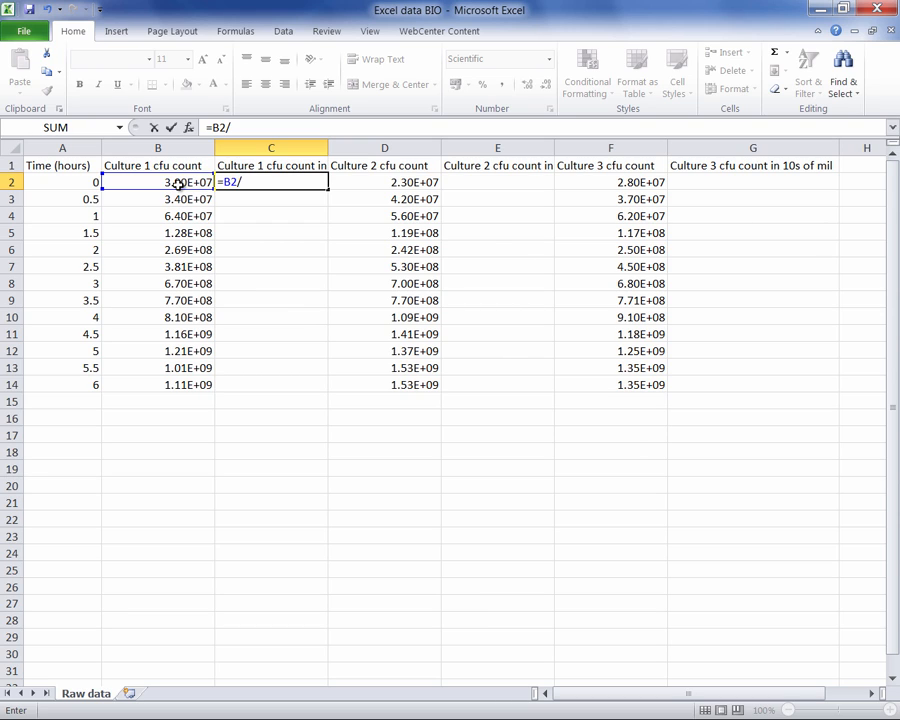
{"action": "type", "text": "1000"}
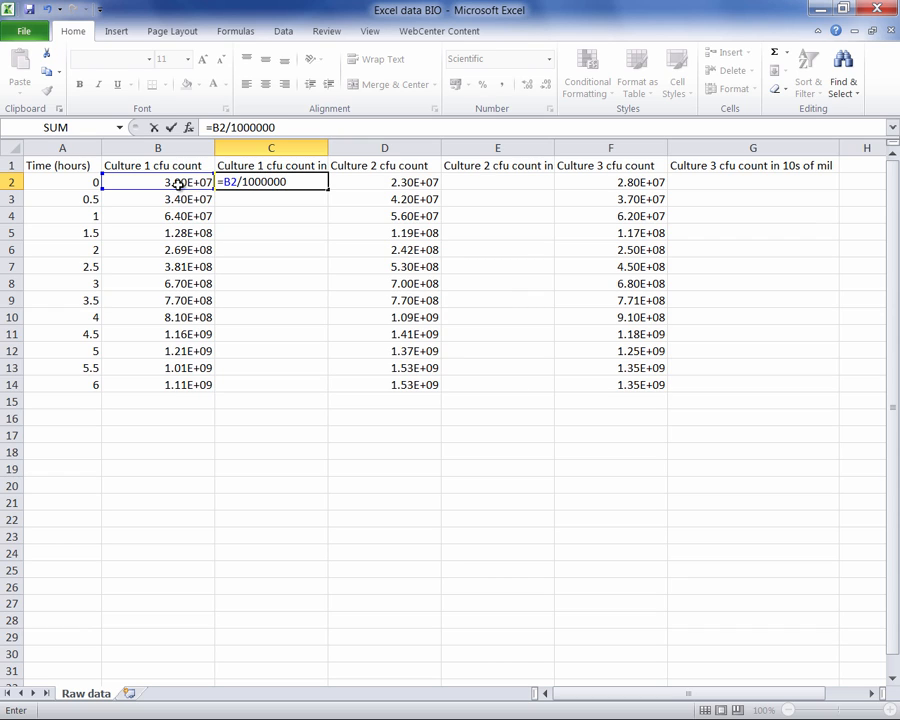
{"action": "type", "text": "000"}
{"action": "key", "text": "Return"}
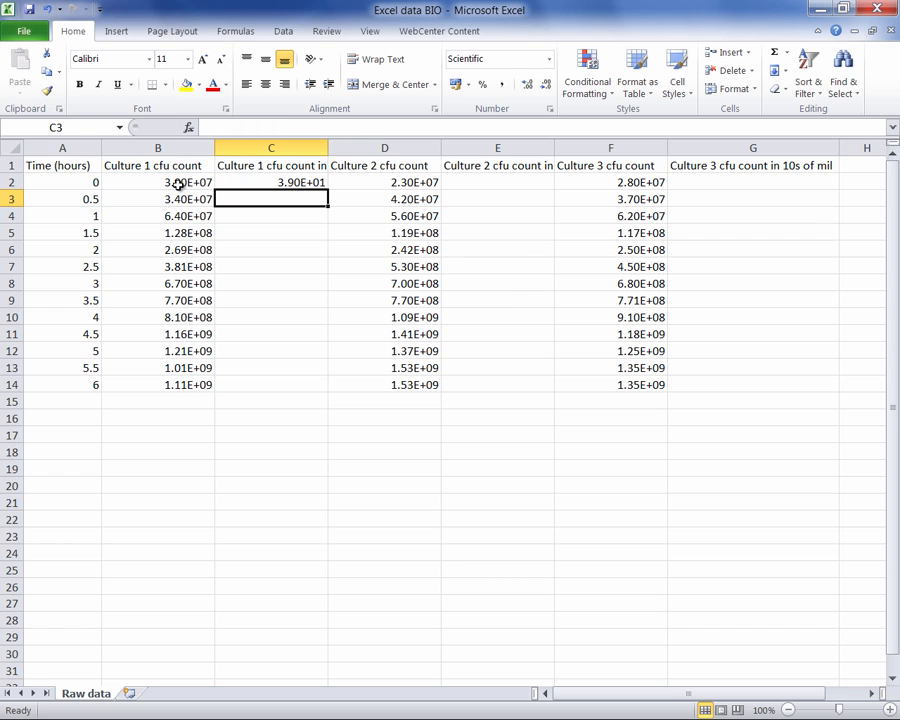
- Fill the C2 formula down to C14 and format the filled cells as Number
{"action": "left_click", "coordinate": [278, 182]}
{"action": "left_click_drag", "start_coordinate": [328, 190], "coordinate": [325, 386]}
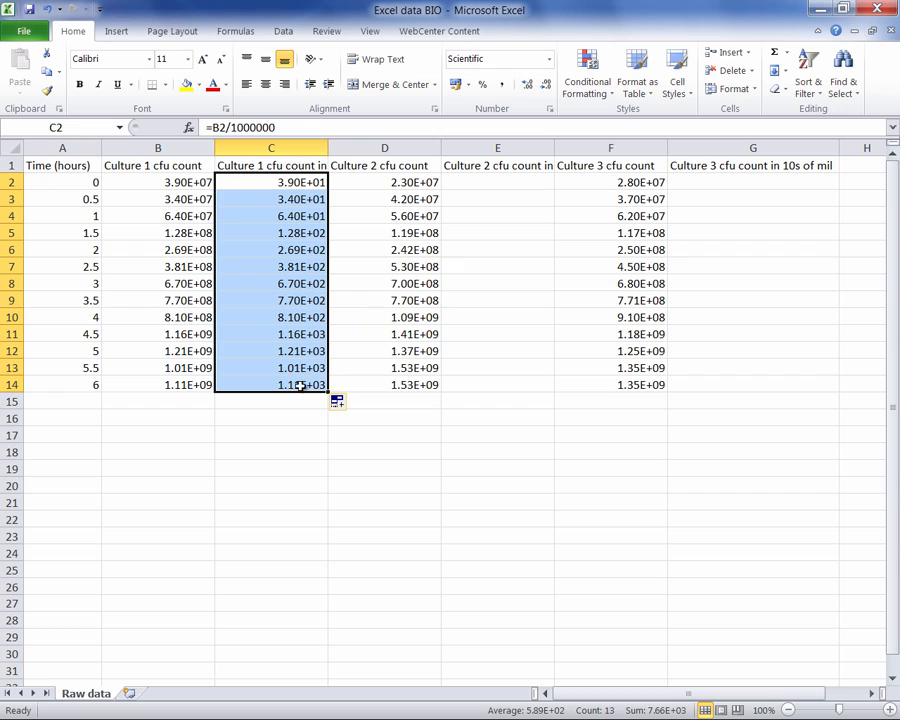
{"action": "left_click", "coordinate": [550, 67]}
{"action": "left_click", "coordinate": [505, 126]}
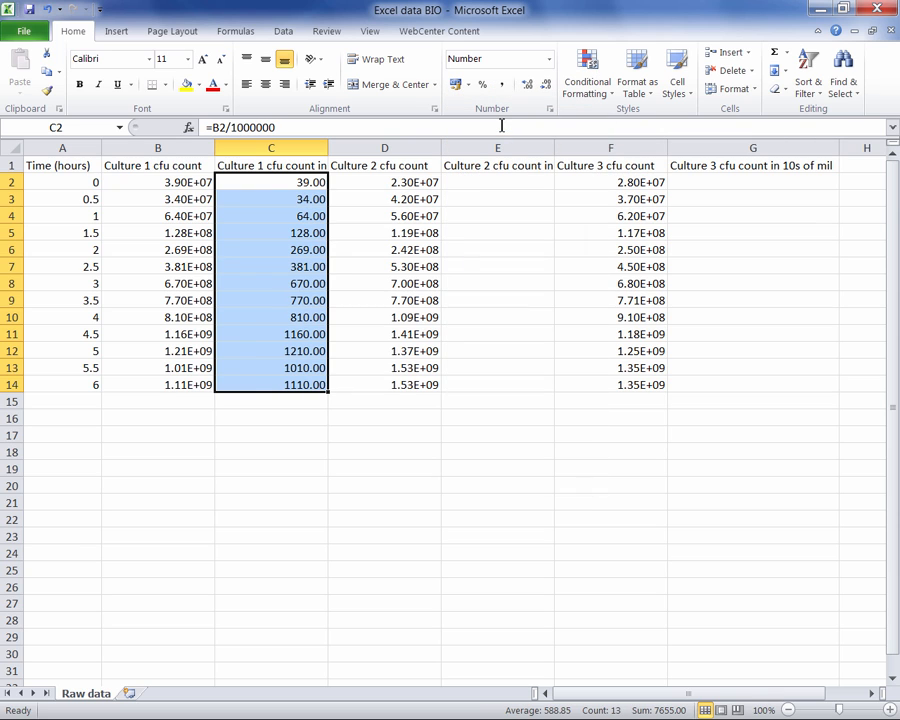
- Copy the conversion formula from C2 into E2 for Culture 2 and G2 for Culture 3
{"action": "left_click", "coordinate": [509, 182]}
{"action": "left_click", "coordinate": [302, 182]}
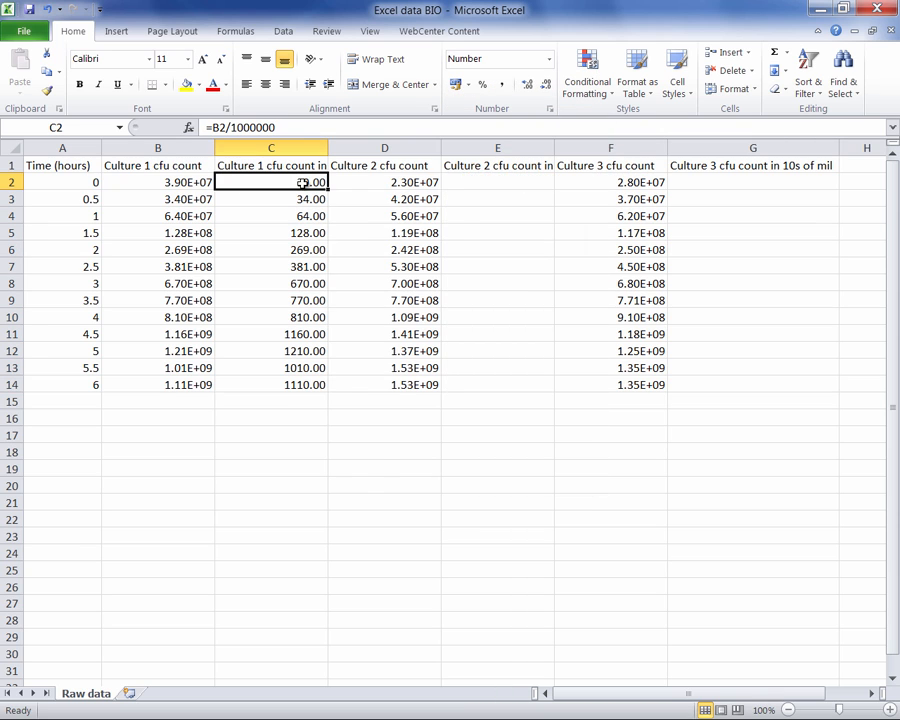
{"action": "right_click", "coordinate": [303, 183]}
{"action": "left_click", "coordinate": [338, 217]}
{"action": "left_click", "coordinate": [490, 179]}
{"action": "right_click", "coordinate": [492, 180]}
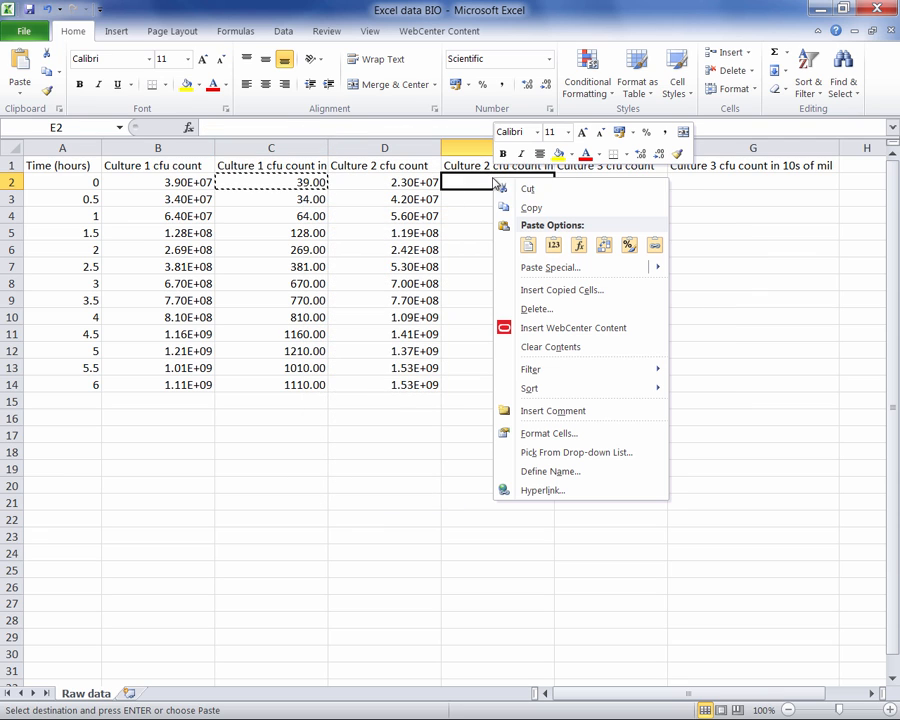
{"action": "left_click", "coordinate": [527, 246]}
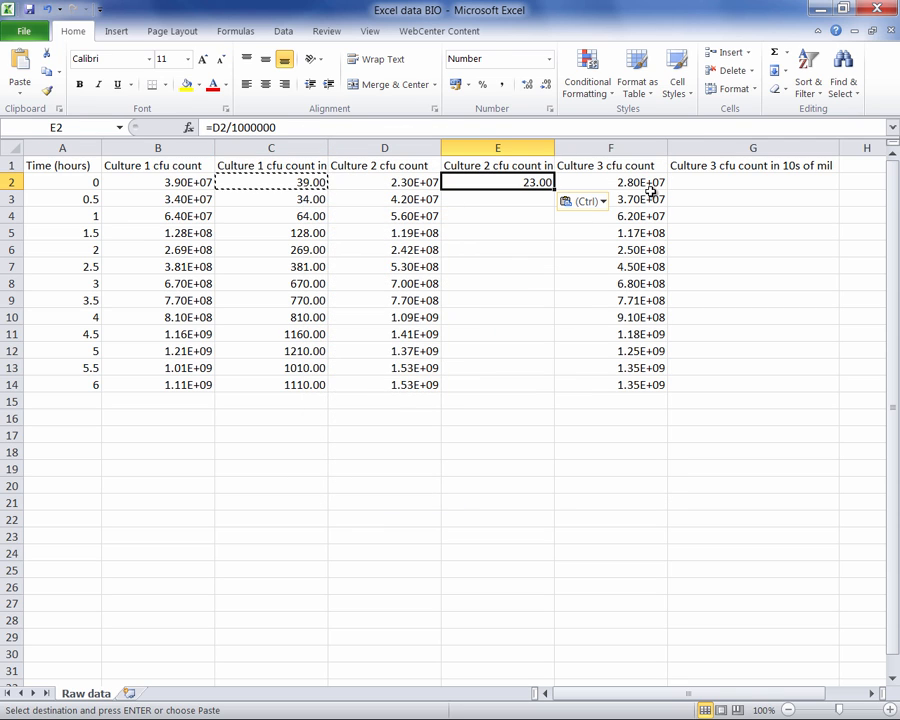
{"action": "right_click", "coordinate": [702, 180]}
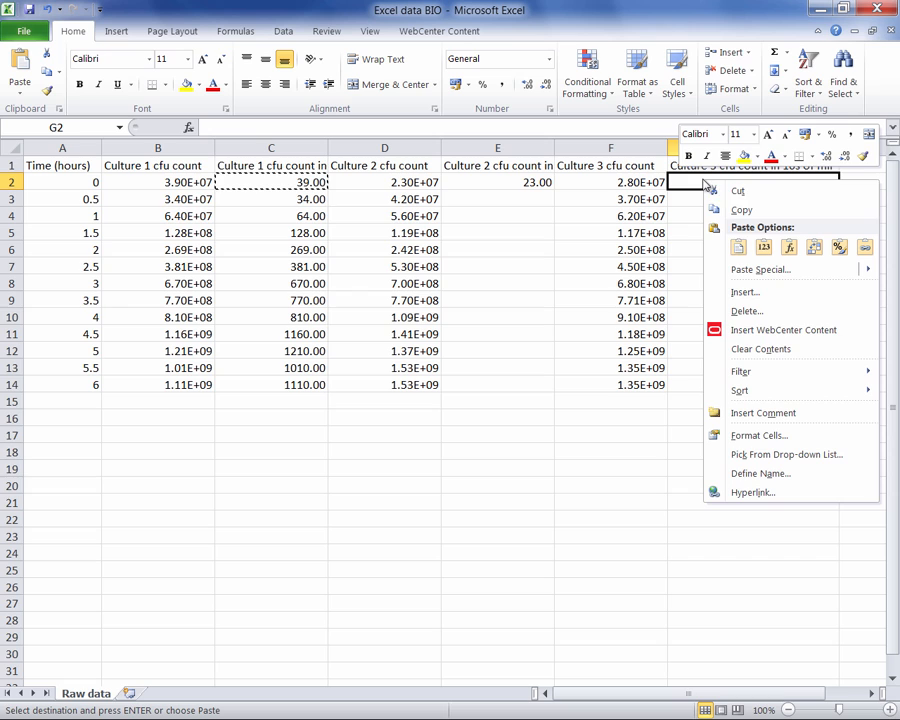
{"action": "left_click", "coordinate": [740, 250]}
- Fill the E2 formula down to E14 and the G2 formula down to G14
{"action": "left_click", "coordinate": [540, 180]}
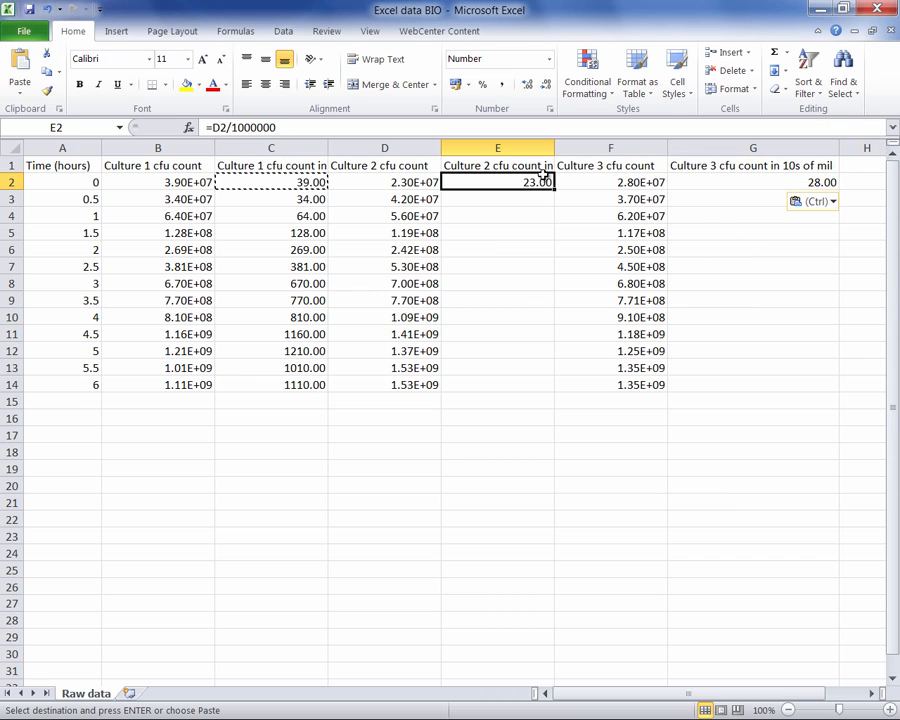
{"action": "left_click_drag", "start_coordinate": [555, 188], "coordinate": [556, 390]}
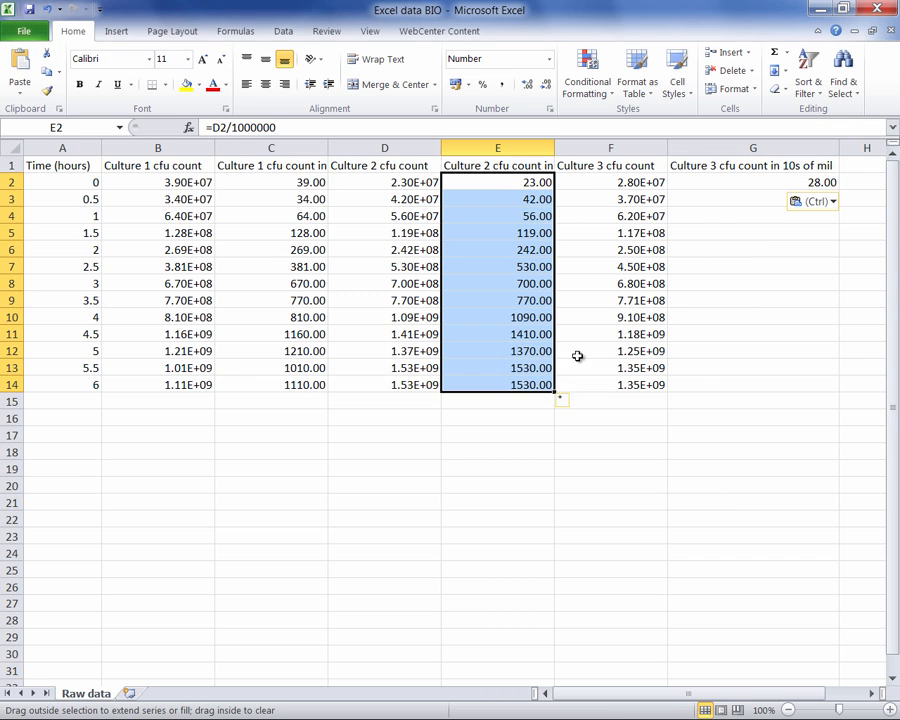
{"action": "left_click", "coordinate": [795, 184]}
{"action": "left_click_drag", "start_coordinate": [838, 190], "coordinate": [840, 390]}
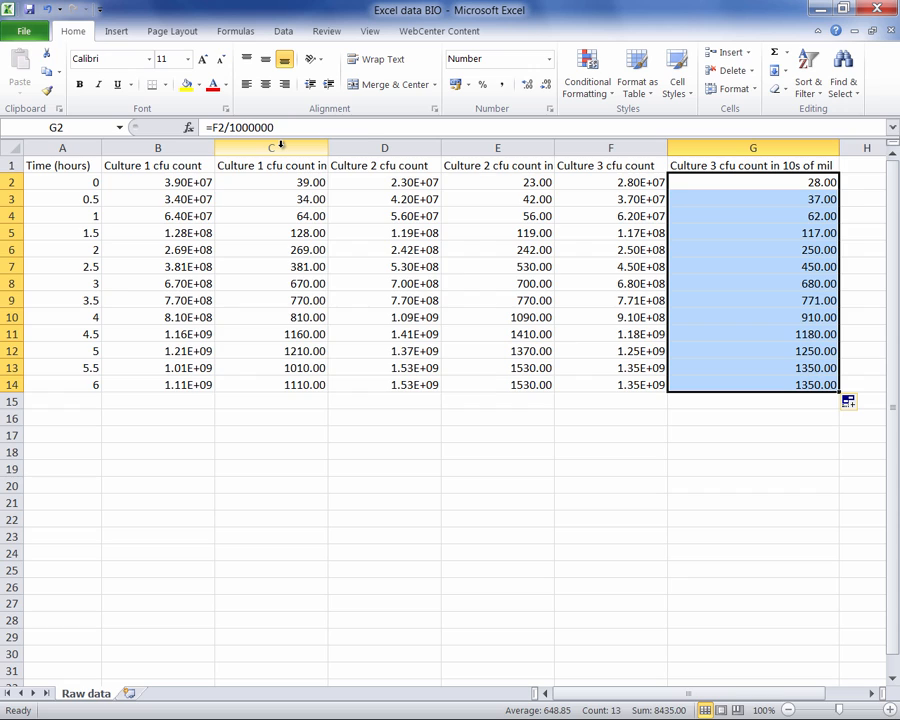
- Highlight the converted count columns C, E and G with a yellow fill
{"action": "left_click", "coordinate": [281, 147]}
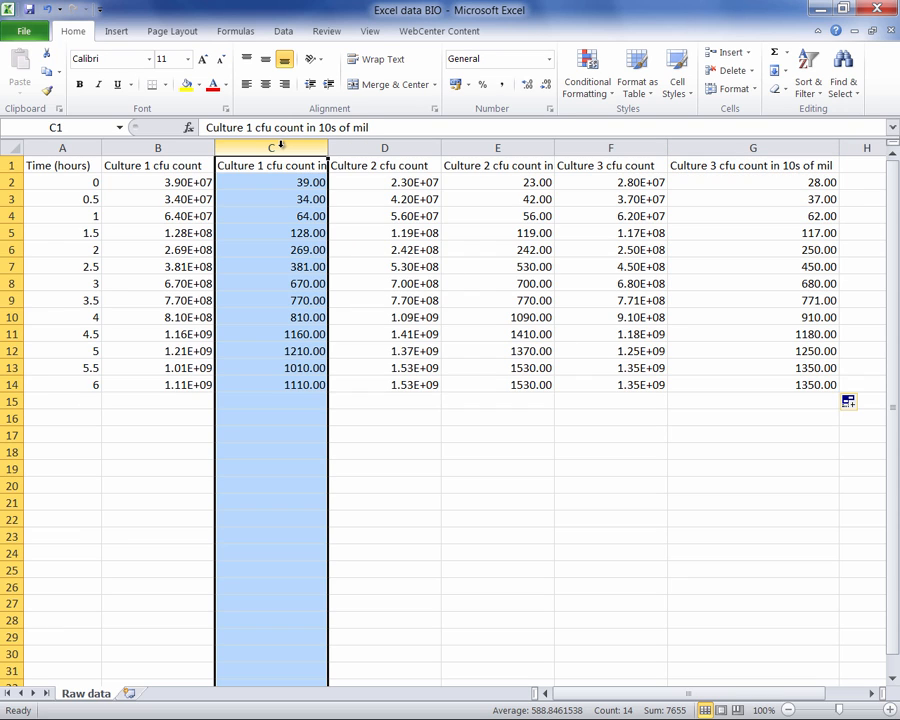
{"action": "left_click", "coordinate": [186, 87]}
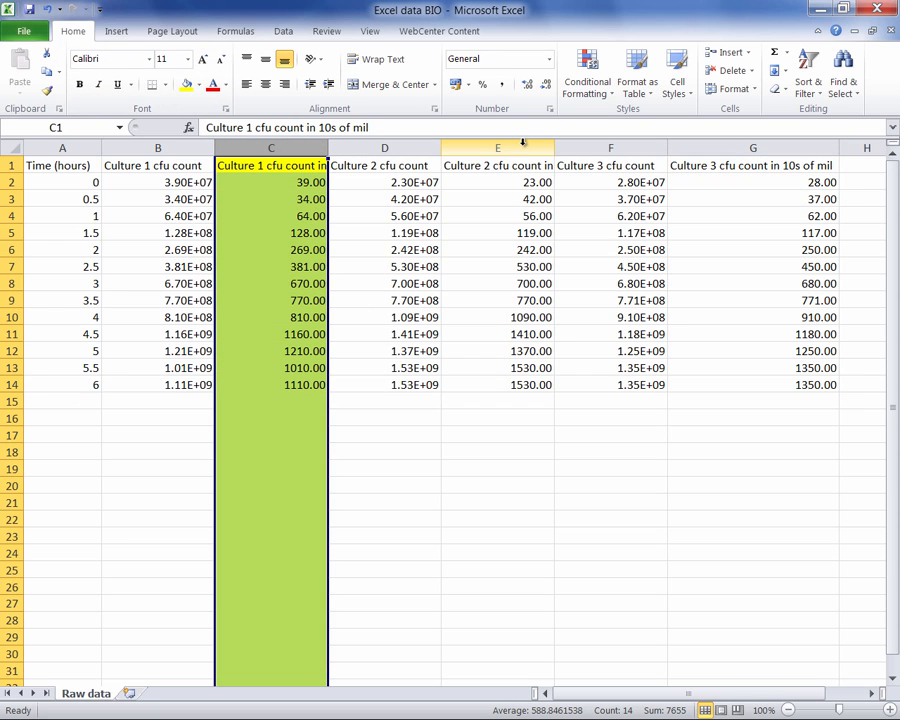
{"action": "left_click", "coordinate": [522, 146]}
{"action": "left_click", "coordinate": [186, 87]}
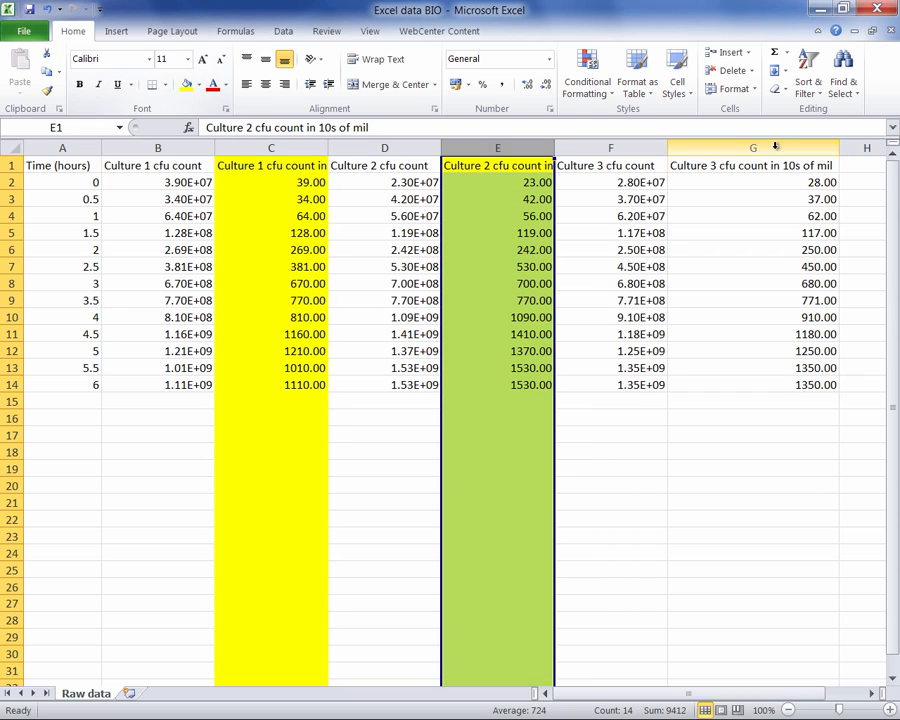
{"action": "left_click", "coordinate": [752, 147]}
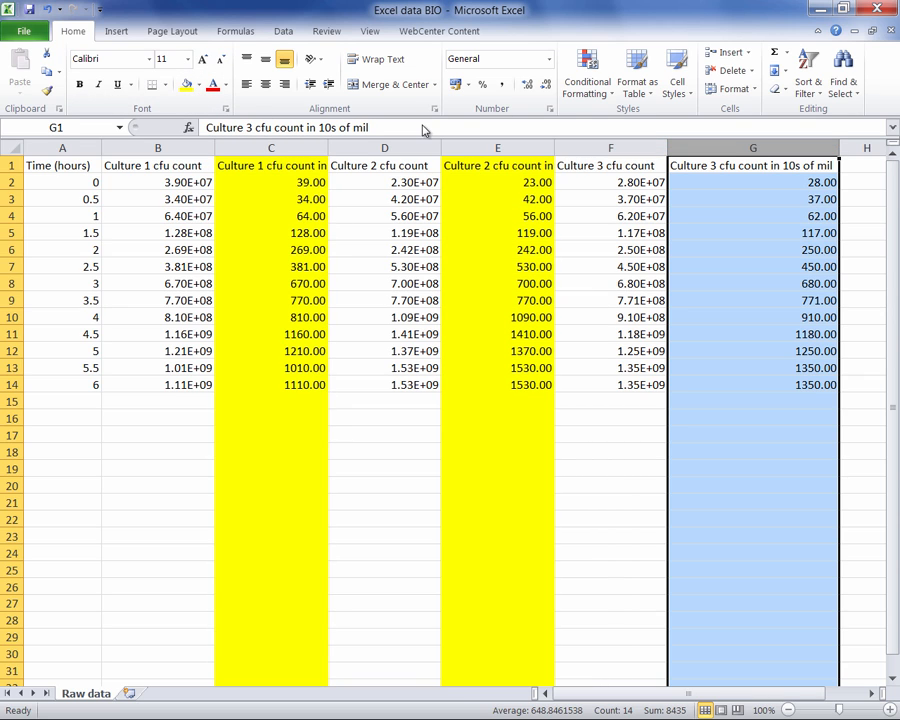
{"action": "left_click", "coordinate": [186, 87]}
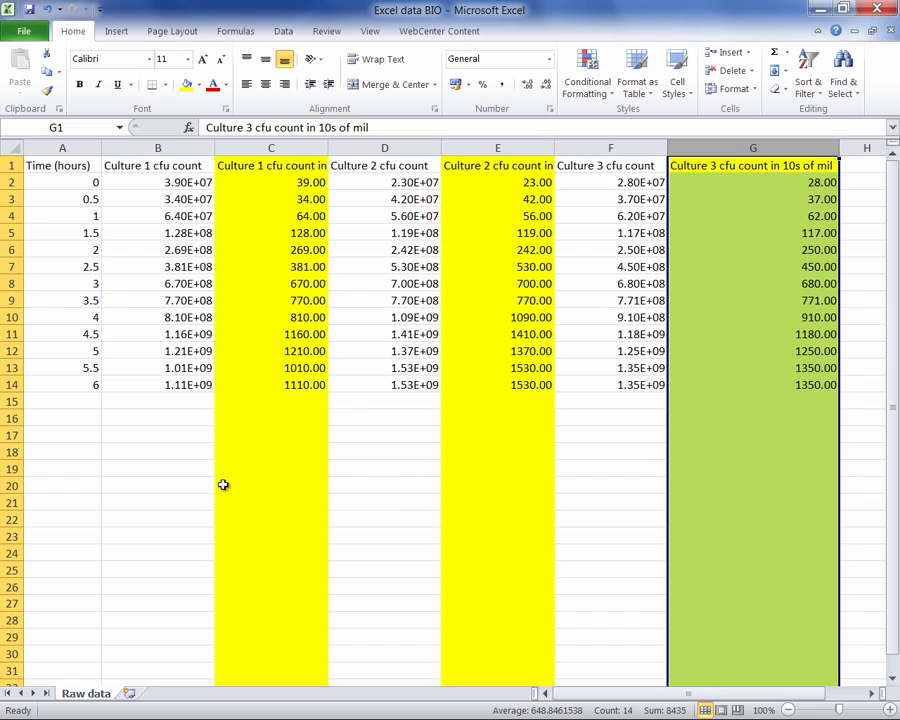
{"action": "left_click", "coordinate": [170, 481]}
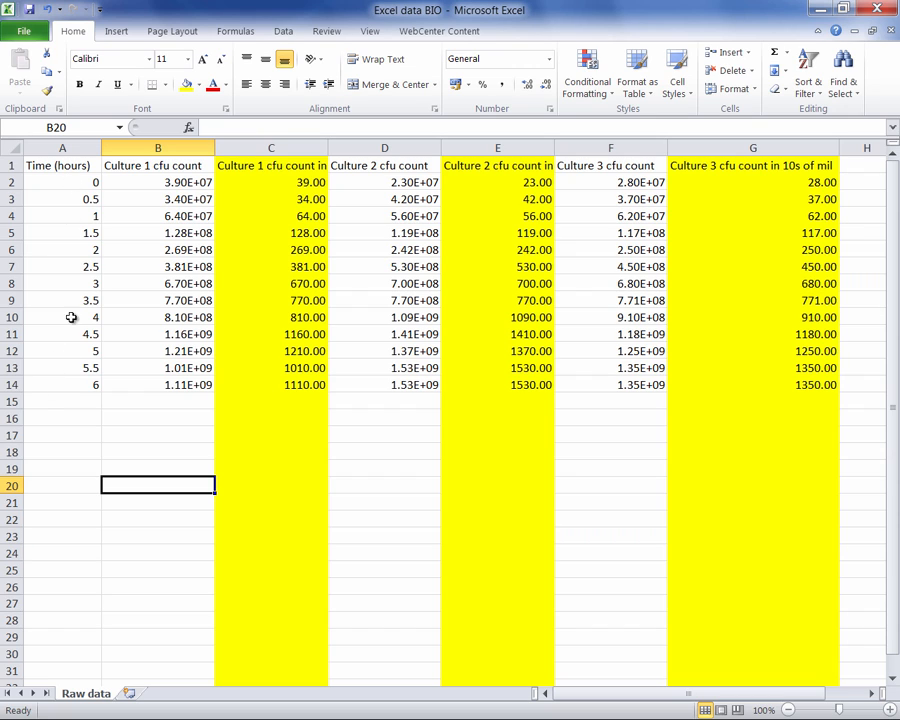
- Insert a scatter chart with smooth lines and markers from A2:A14 and C2:C14, and place it below the data table
{"action": "left_click", "coordinate": [80, 178]}
{"action": "left_click_drag", "start_coordinate": [80, 178], "coordinate": [76, 384]}
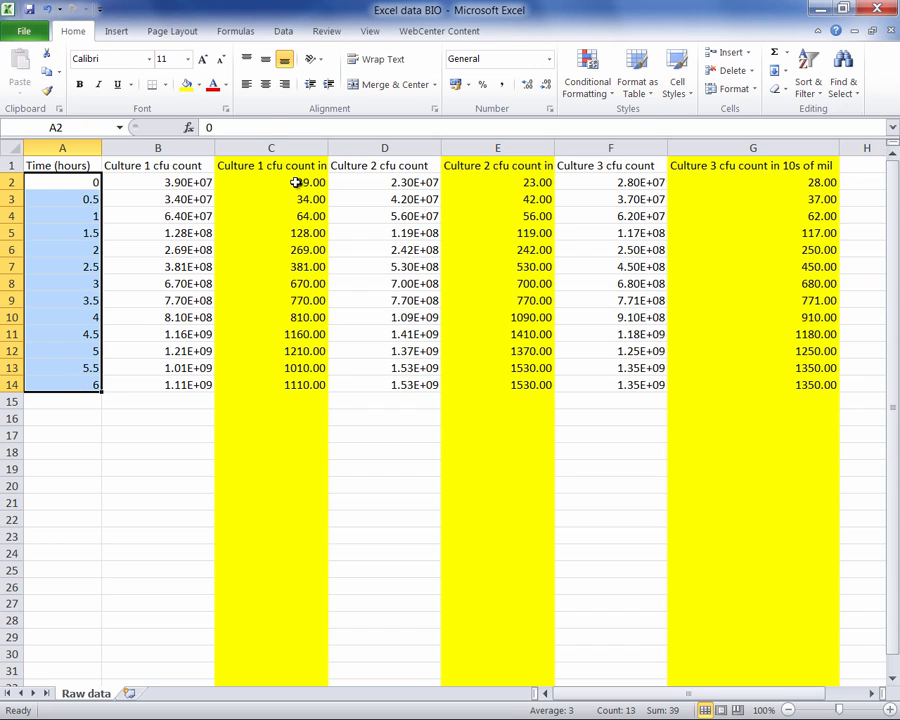
{"action": "left_click_drag", "start_coordinate": [296, 182], "coordinate": [294, 385]}
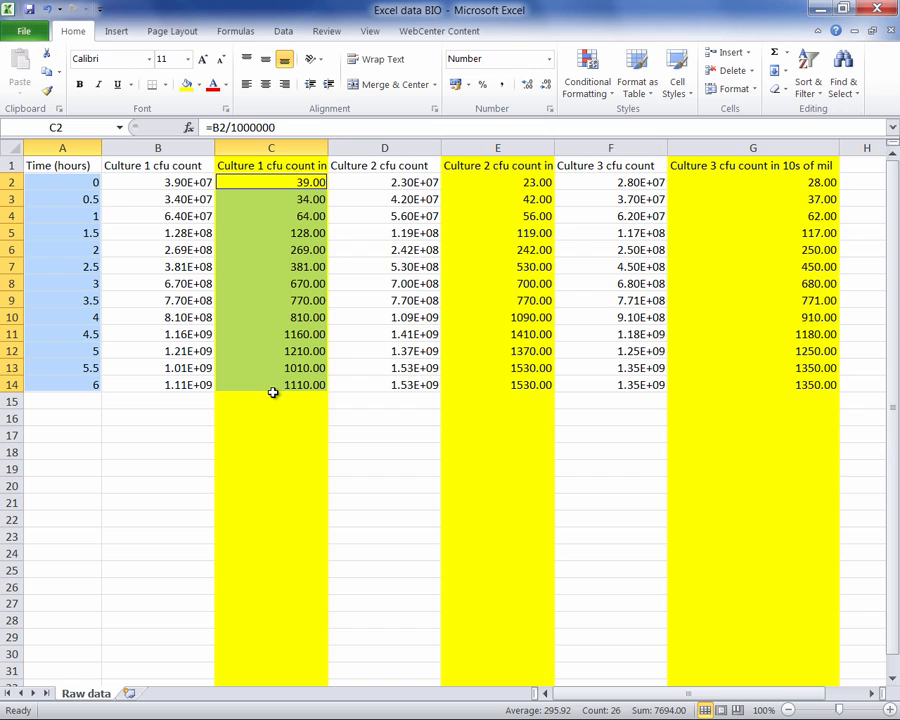
{"action": "left_click", "coordinate": [117, 33]}
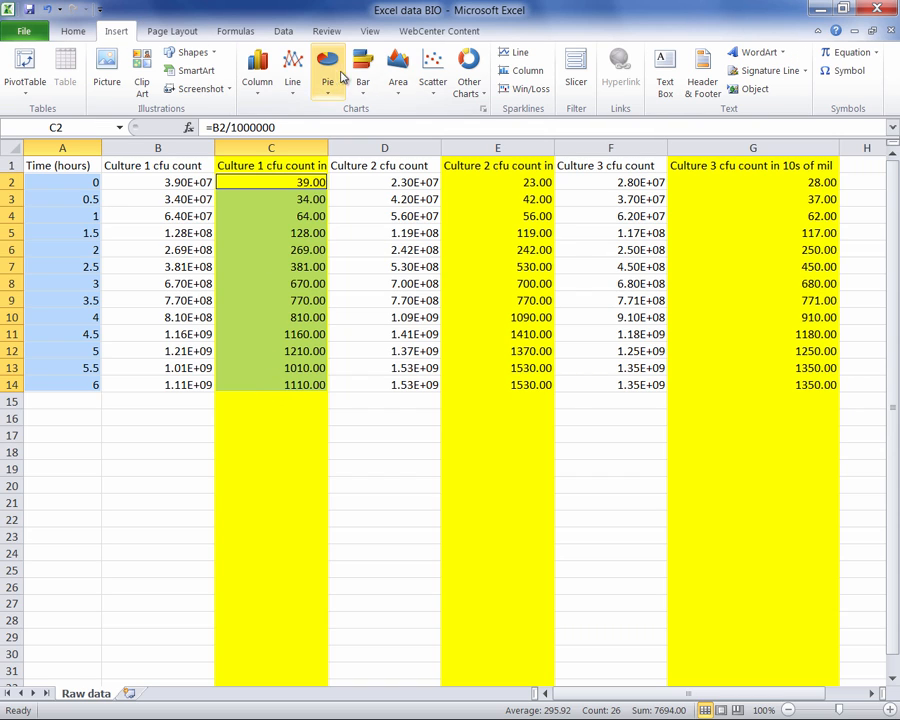
{"action": "left_click", "coordinate": [440, 79]}
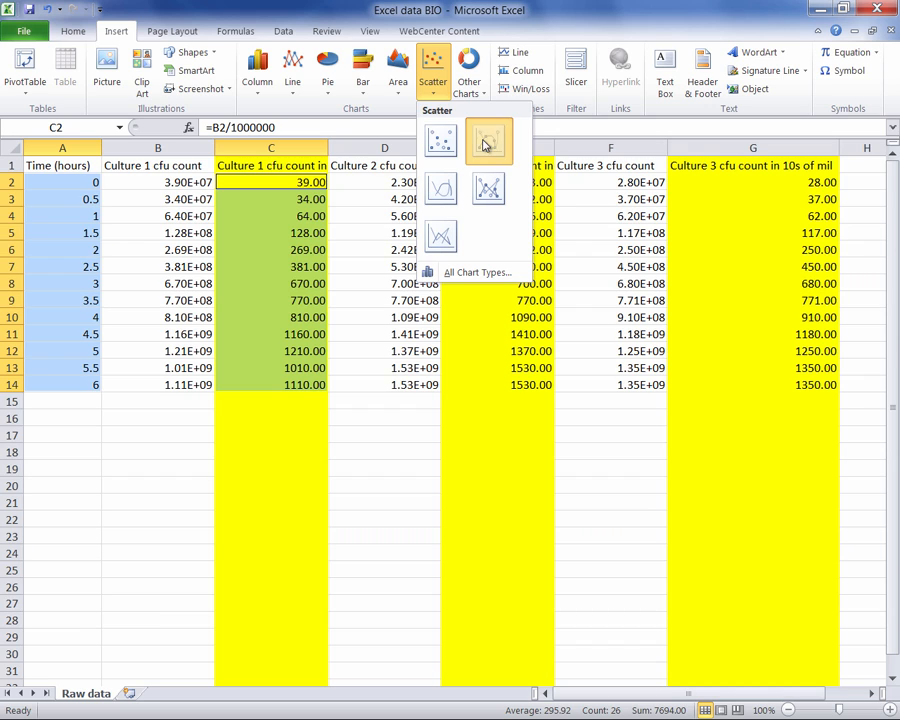
{"action": "left_click", "coordinate": [486, 144]}
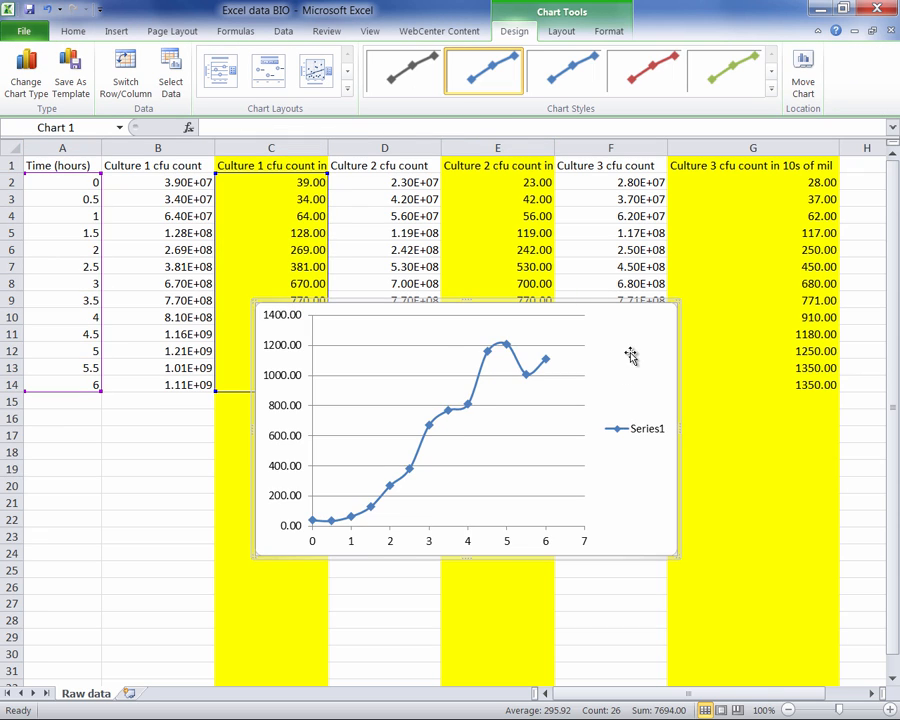
{"action": "left_click_drag", "start_coordinate": [631, 356], "coordinate": [473, 468]}
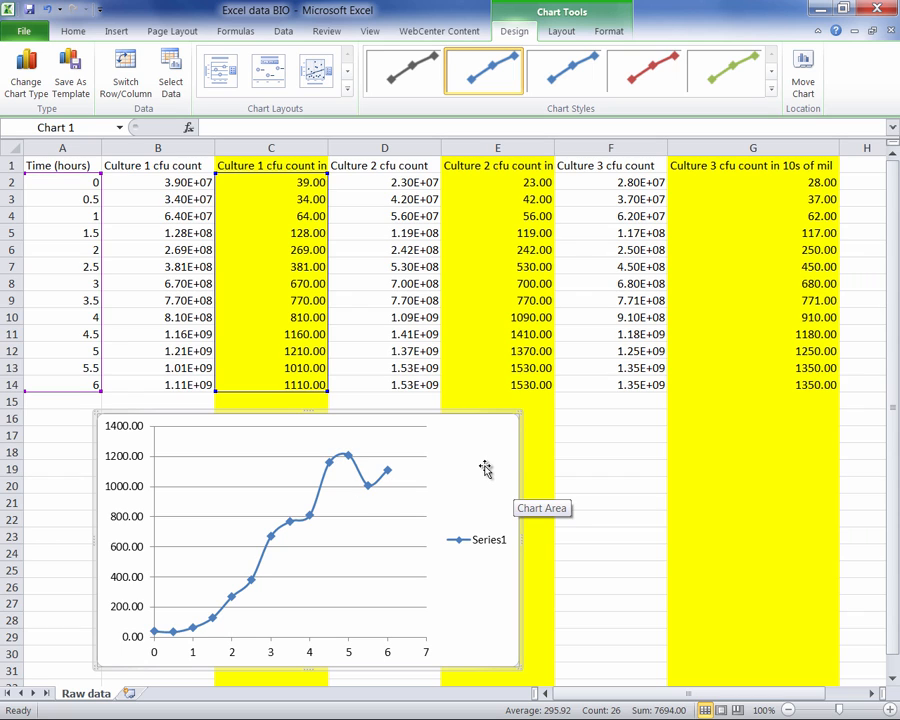
{"action": "left_click_drag", "start_coordinate": [482, 466], "coordinate": [449, 480]}
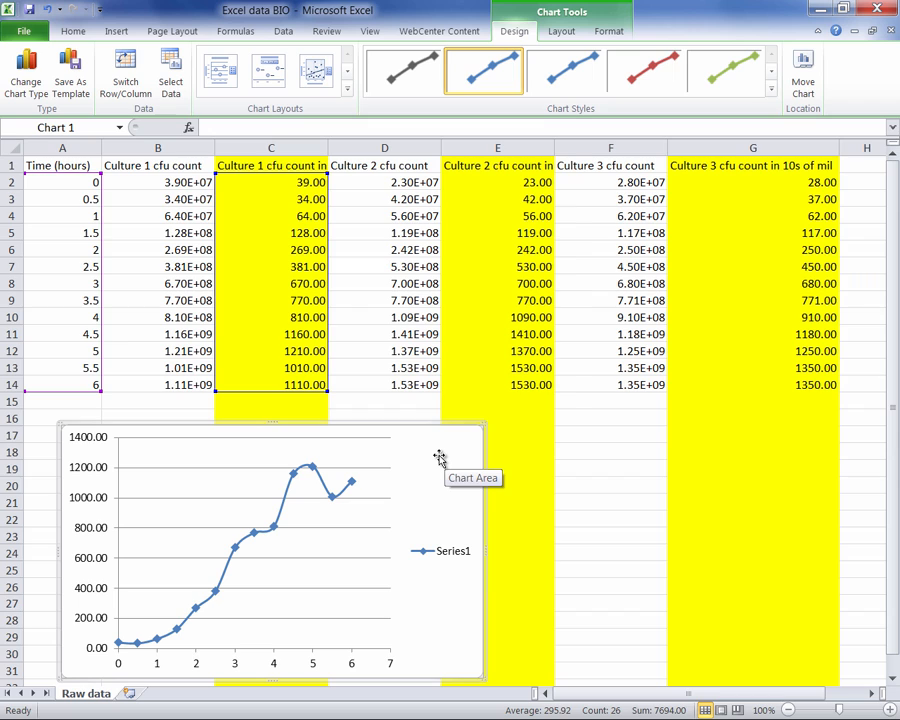
- Add a Culture 2 series to the chart, with its name from E1, X values A2:A14 and Y values E2:E14
{"action": "right_click", "coordinate": [440, 459]}
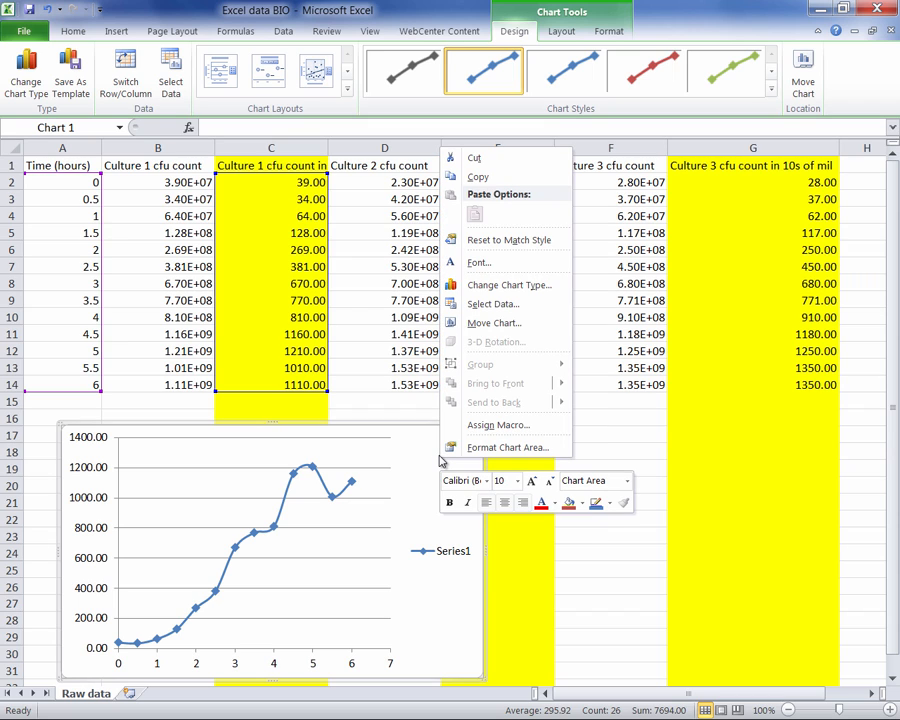
{"action": "left_click", "coordinate": [490, 305]}
{"action": "left_click_drag", "start_coordinate": [452, 188], "coordinate": [662, 346]}
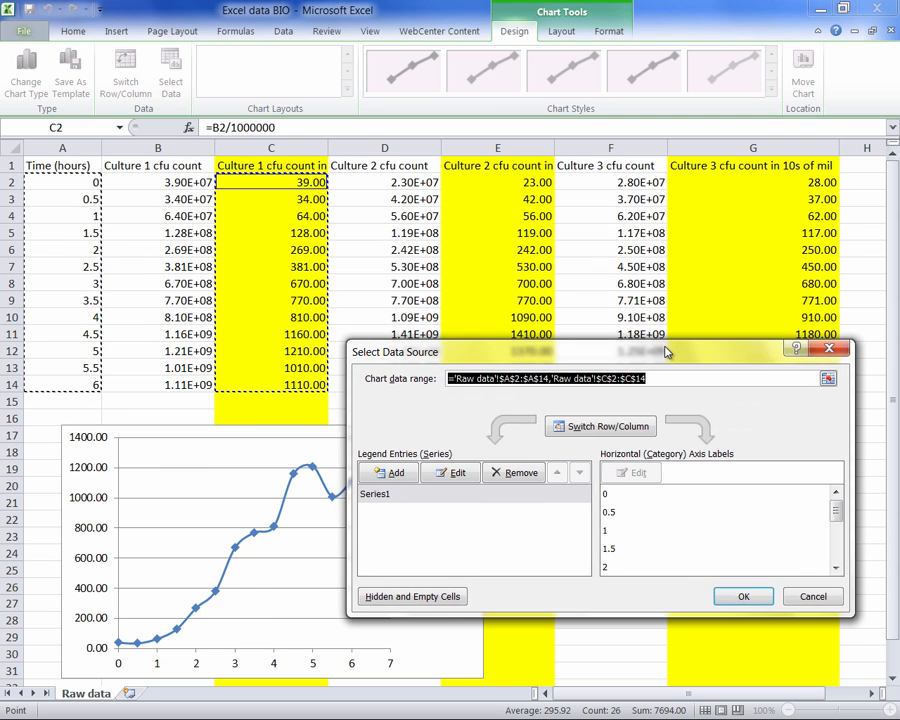
{"action": "left_click", "coordinate": [406, 477]}
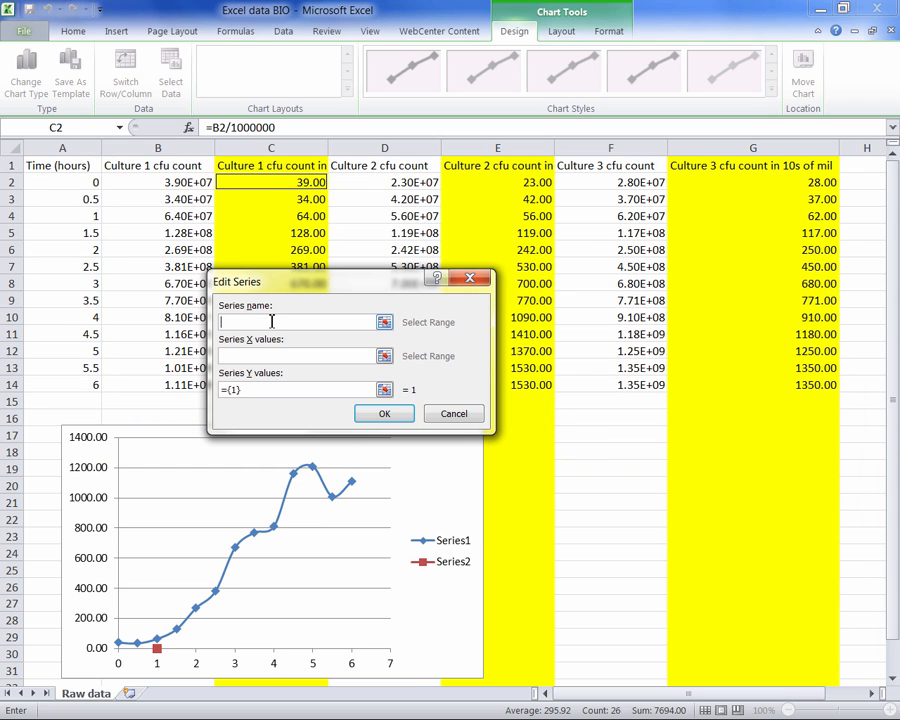
{"action": "left_click", "coordinate": [483, 169]}
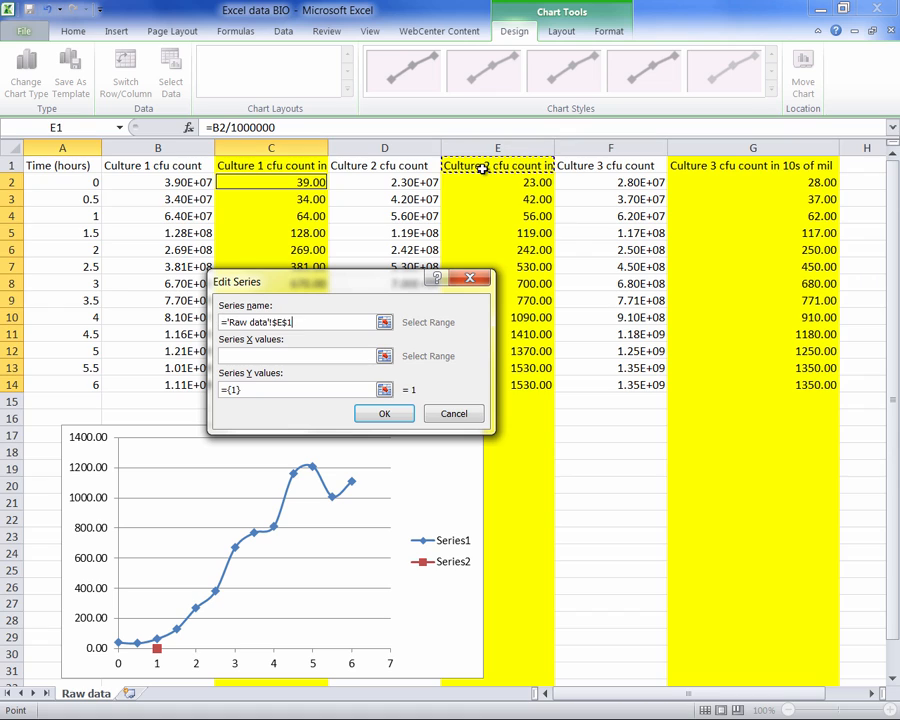
{"action": "left_click", "coordinate": [276, 357]}
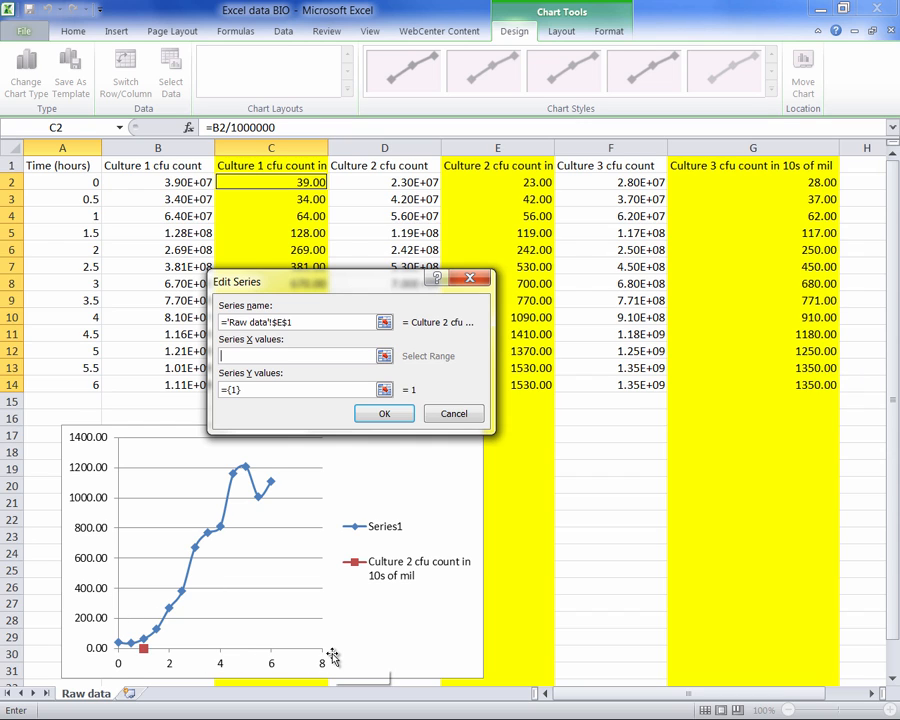
{"action": "left_click_drag", "start_coordinate": [90, 182], "coordinate": [93, 389]}
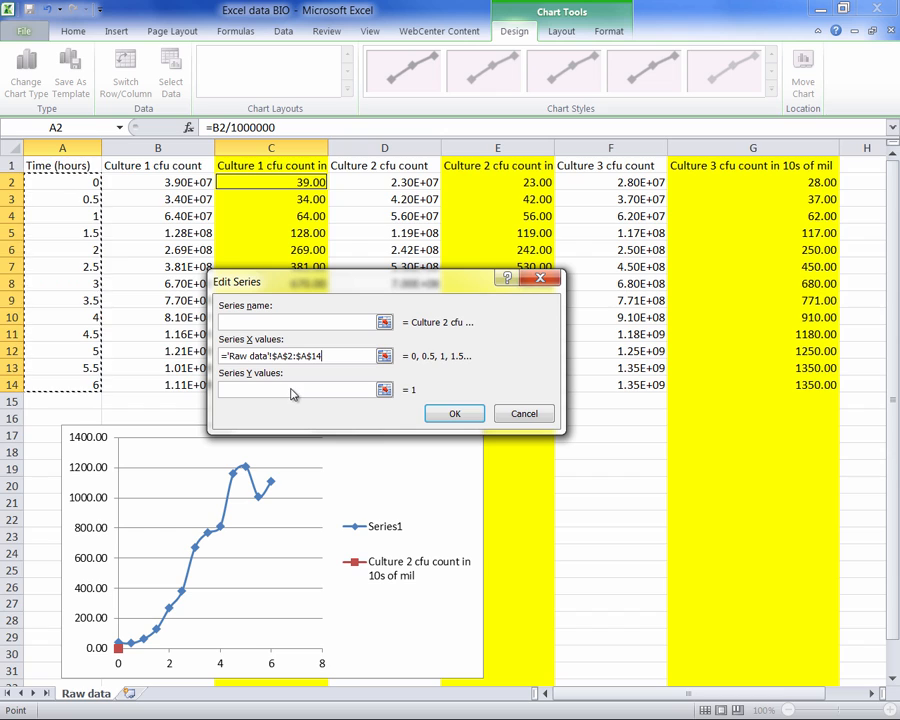
{"action": "left_click_drag", "start_coordinate": [312, 392], "coordinate": [232, 395]}
{"action": "key", "text": "BackSpace"}
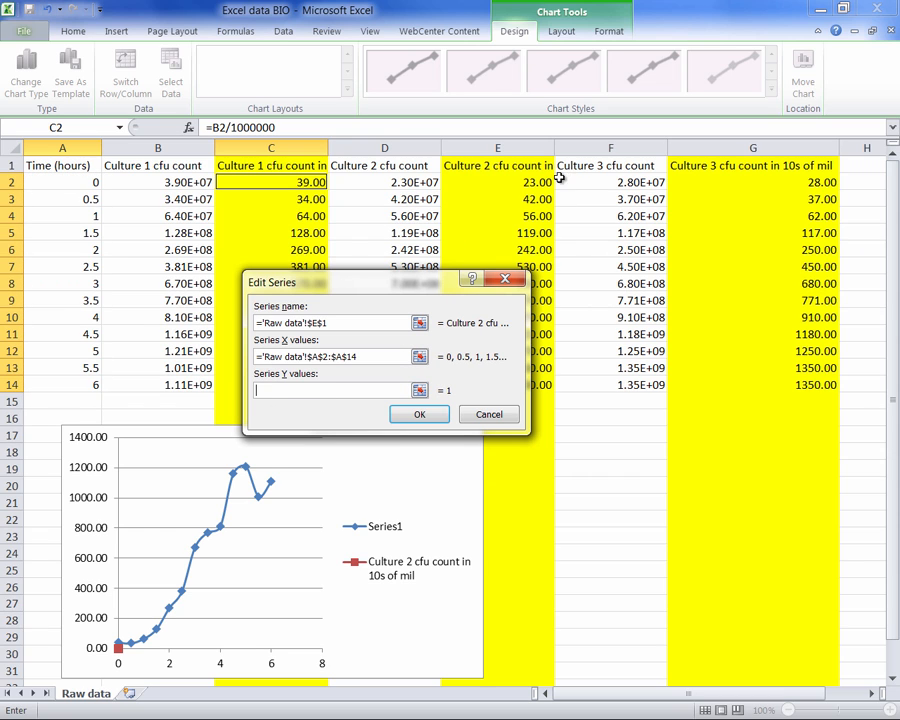
{"action": "left_click_drag", "start_coordinate": [537, 181], "coordinate": [541, 386]}
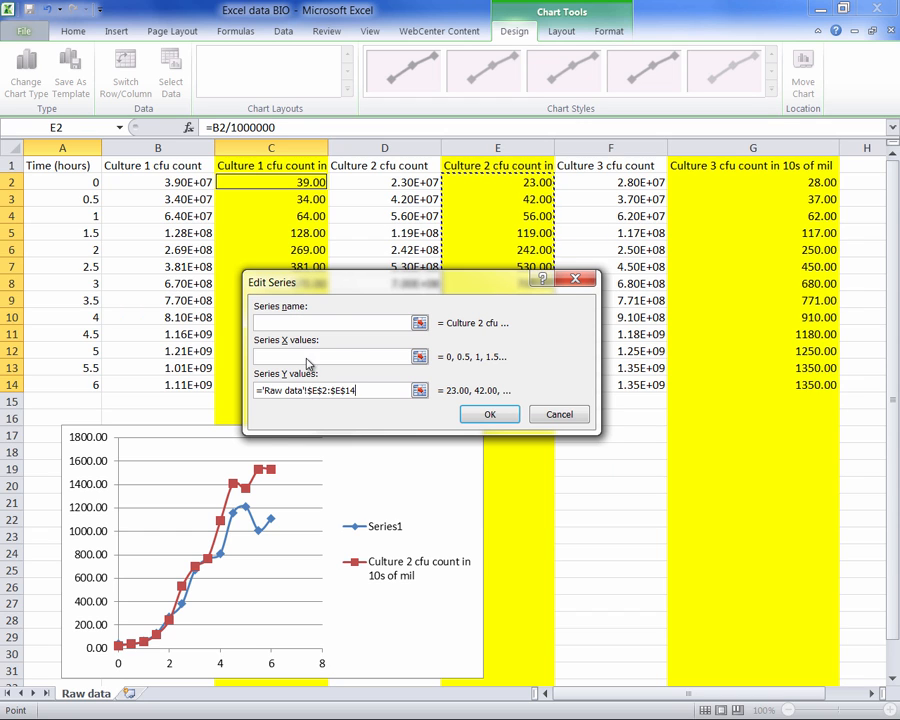
{"action": "left_click", "coordinate": [515, 416]}
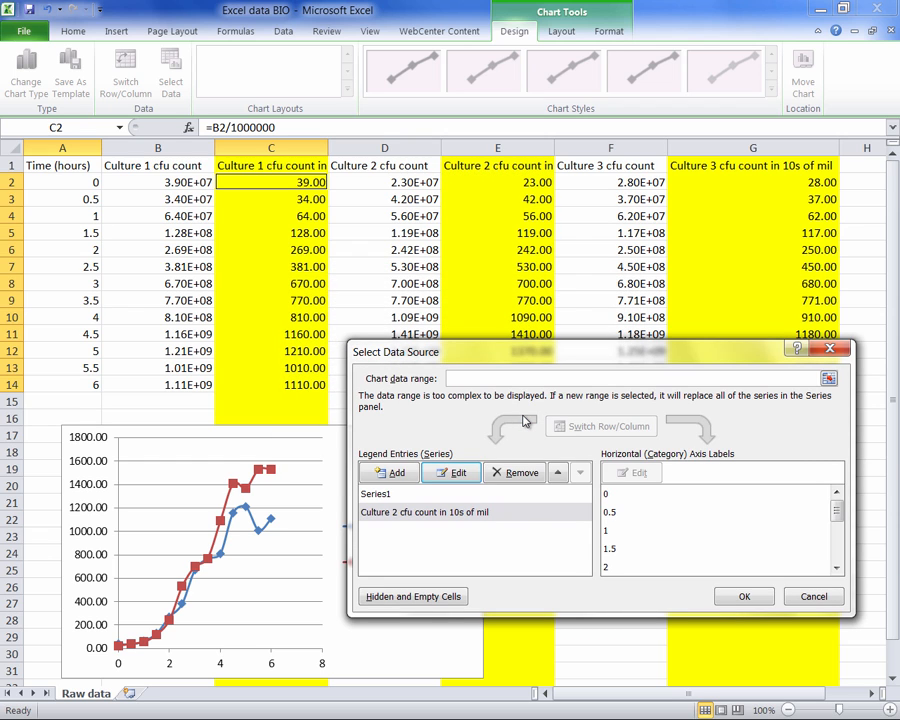
- Add a Culture 3 series to the chart, with its name from G1, X values A2:A14 and Y values G2:G14
{"action": "left_click", "coordinate": [387, 476]}
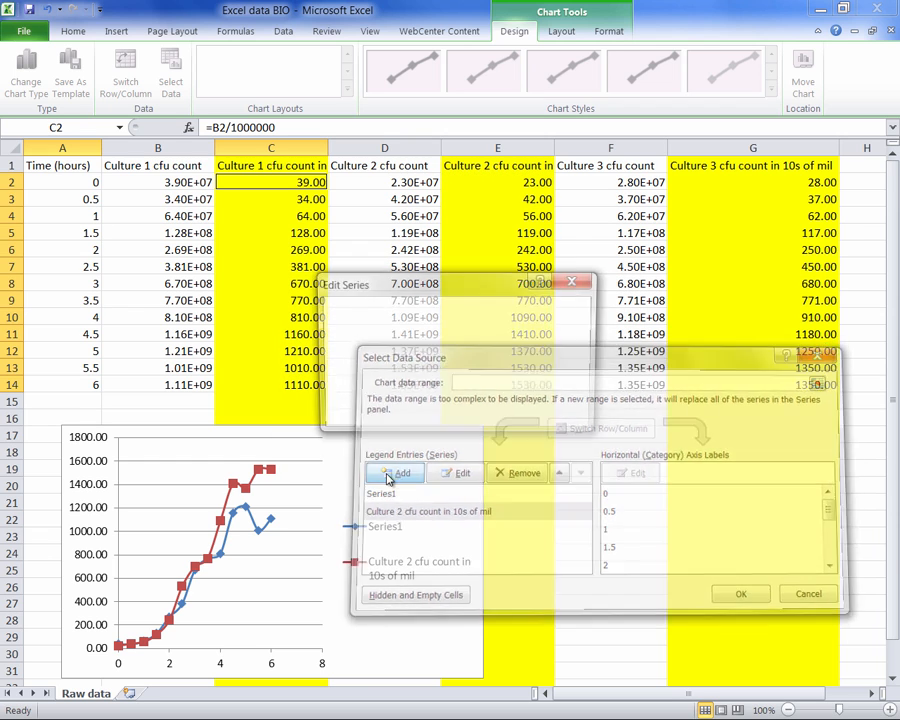
{"action": "left_click", "coordinate": [716, 166]}
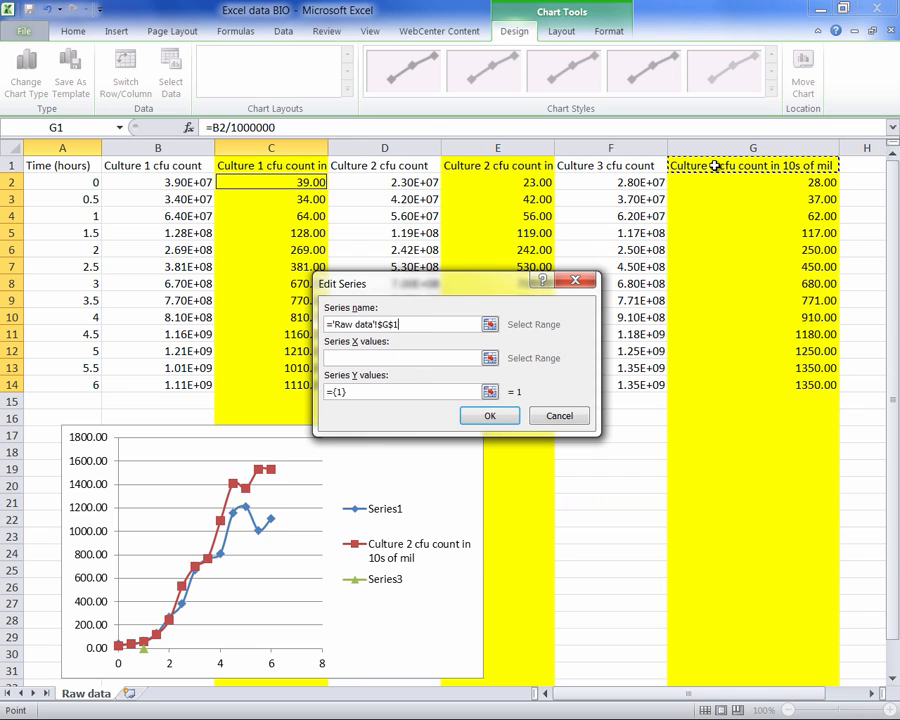
{"action": "left_click", "coordinate": [396, 362]}
{"action": "left_click_drag", "start_coordinate": [72, 182], "coordinate": [72, 382]}
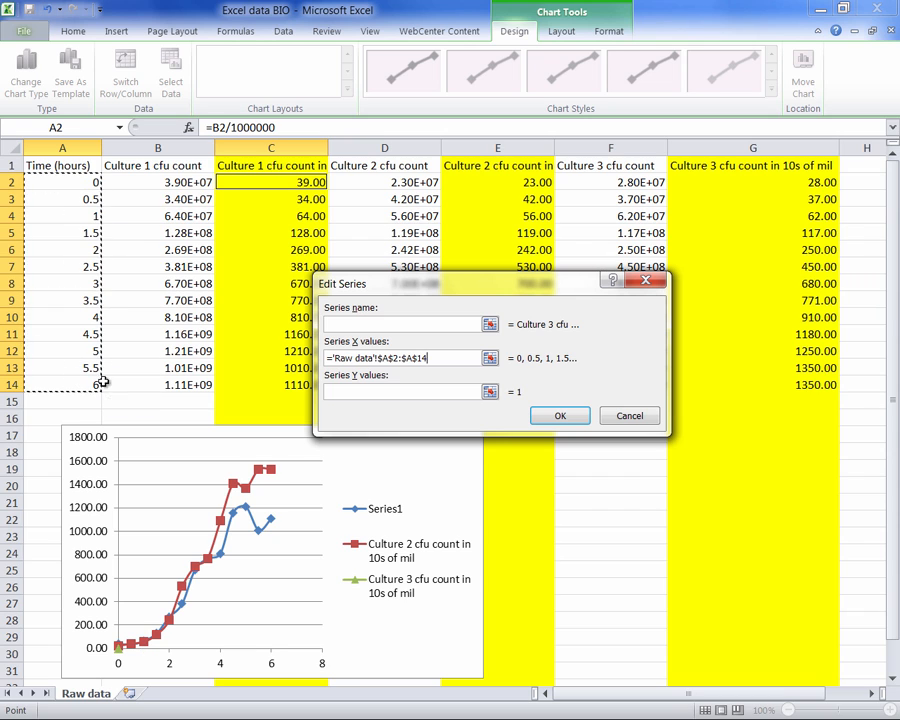
{"action": "left_click", "coordinate": [489, 391]}
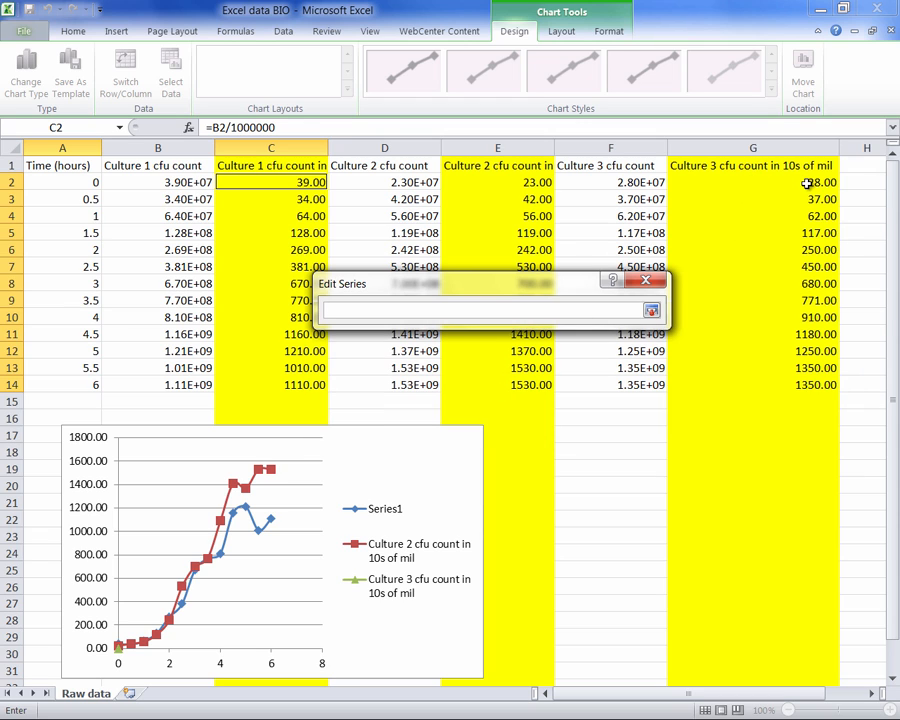
{"action": "left_click_drag", "start_coordinate": [808, 185], "coordinate": [806, 386]}
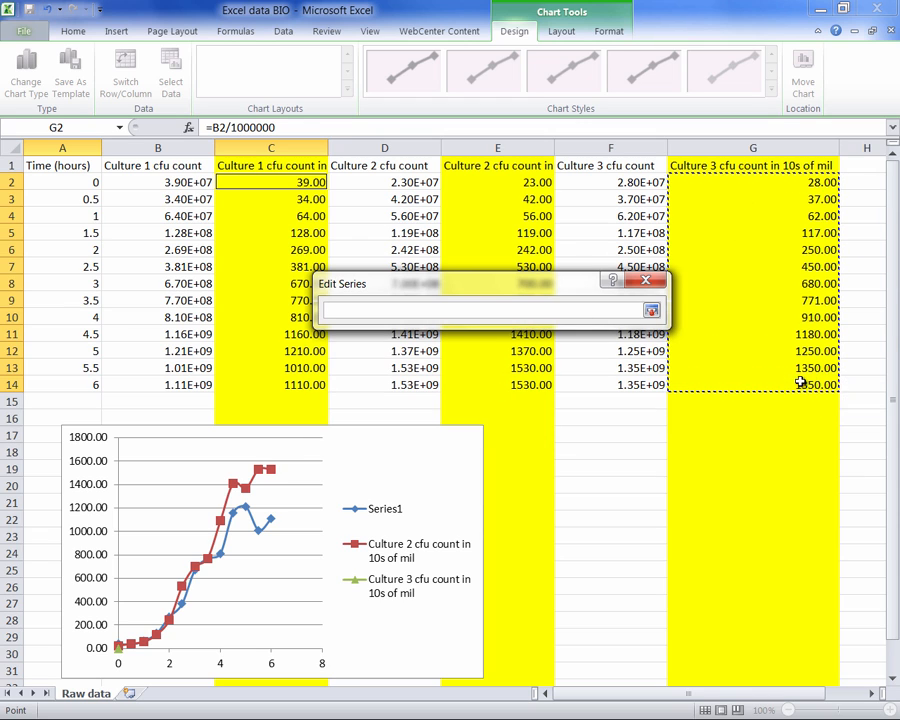
{"action": "left_click", "coordinate": [651, 313]}
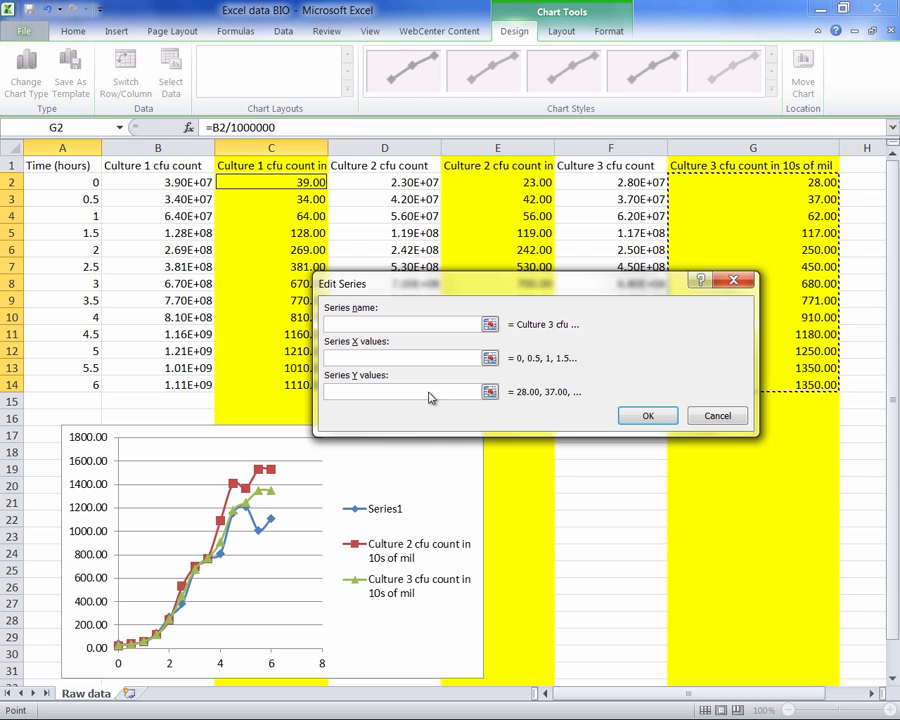
{"action": "left_click", "coordinate": [646, 419]}
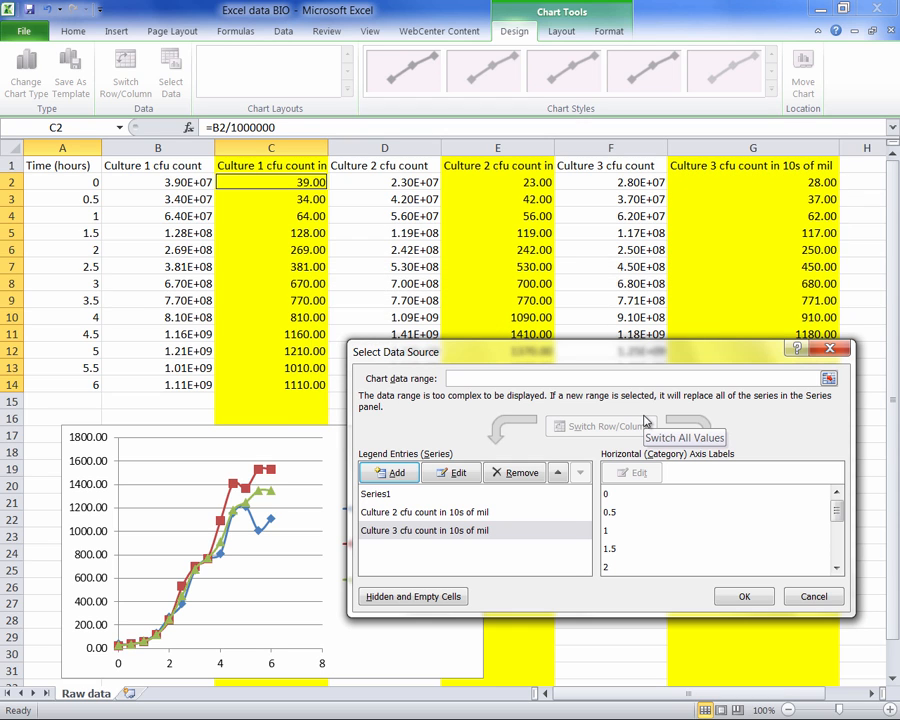
- Name the chart's first series from the Culture 1 heading in C1 and apply the data source changes
{"action": "left_click", "coordinate": [376, 496]}
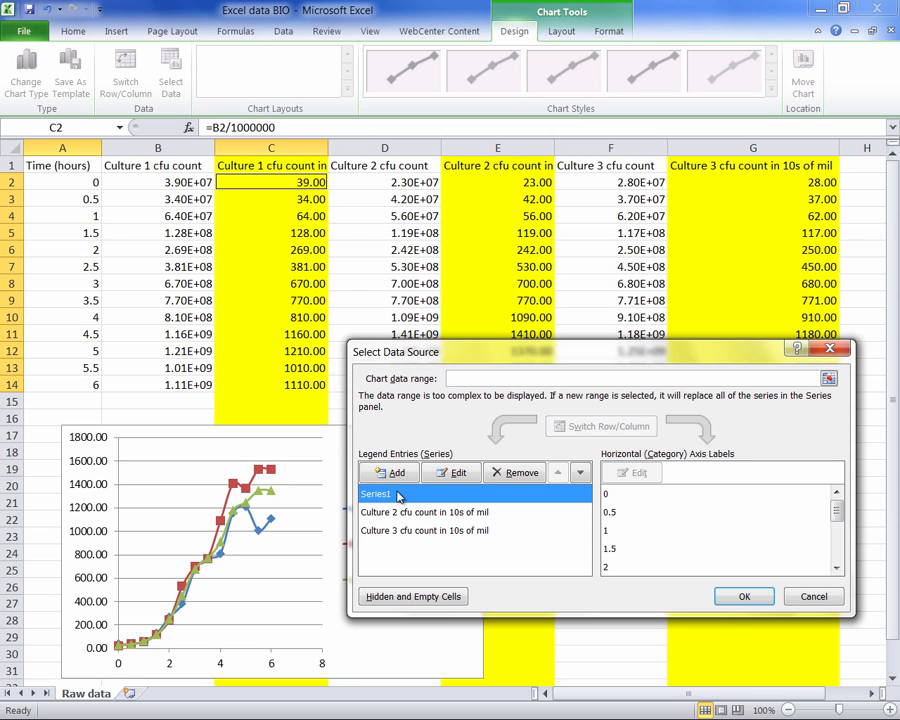
{"action": "left_click", "coordinate": [447, 474]}
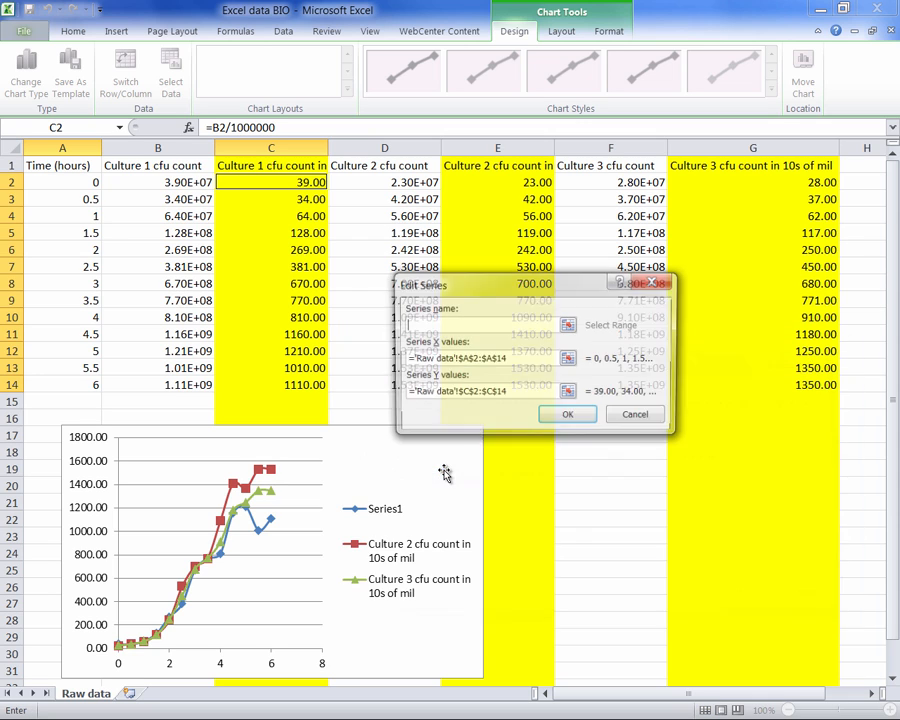
{"action": "left_click", "coordinate": [255, 168]}
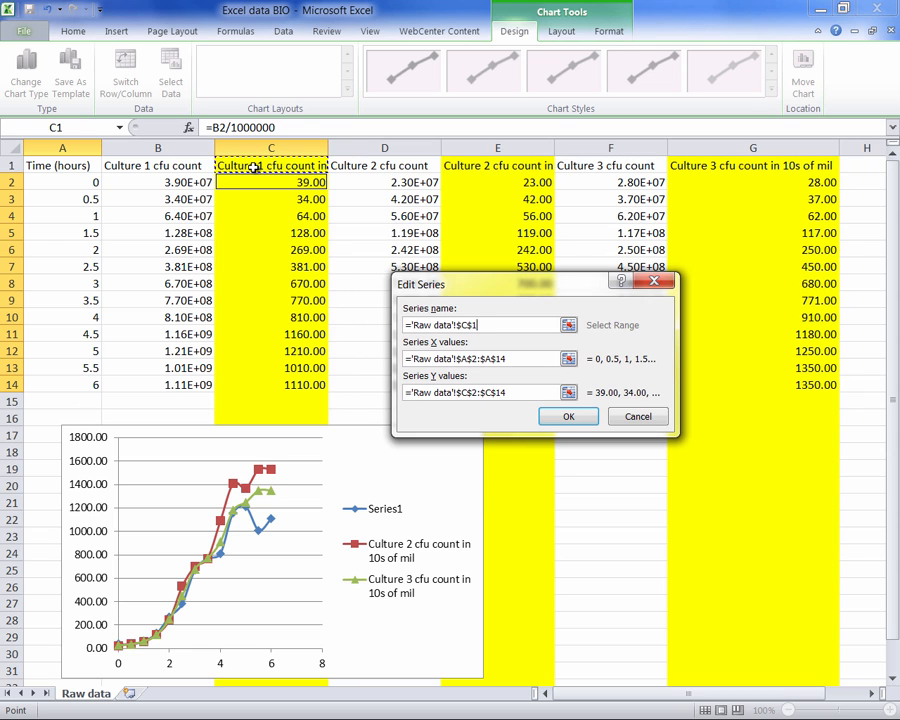
{"action": "left_click", "coordinate": [568, 415]}
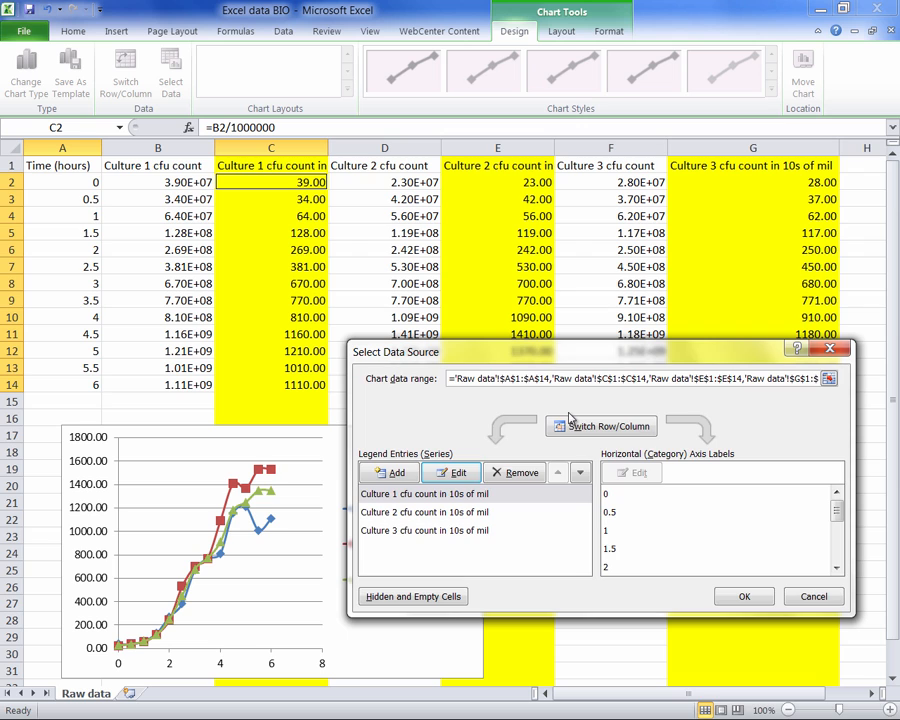
{"action": "left_click", "coordinate": [731, 600]}
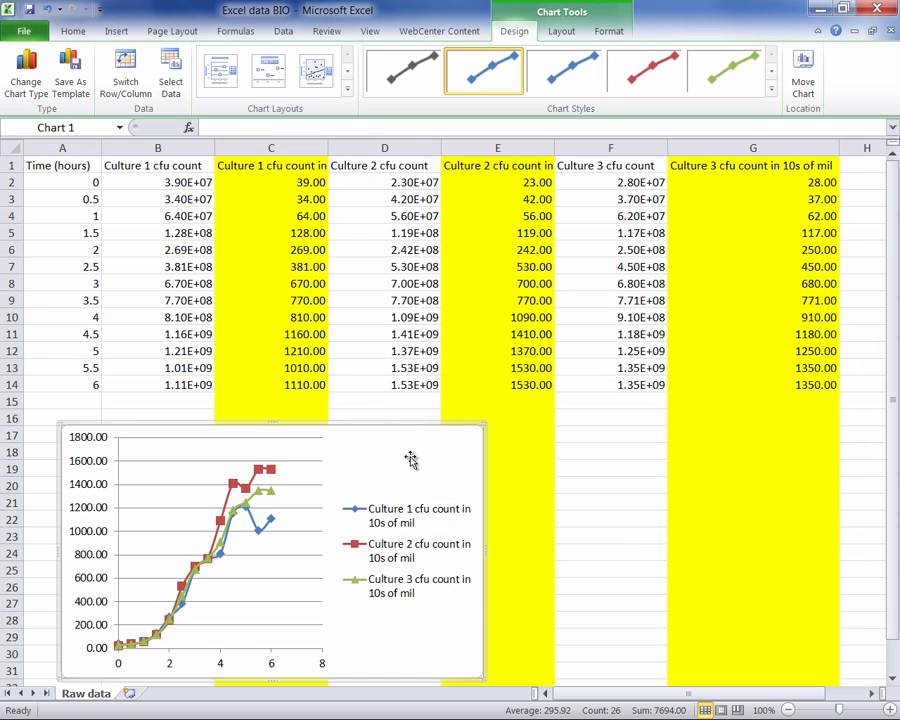
- Enlarge and reposition the chart so it spans from column B into column G, about rows 9 to 29
{"action": "left_click_drag", "start_coordinate": [417, 447], "coordinate": [558, 388]}
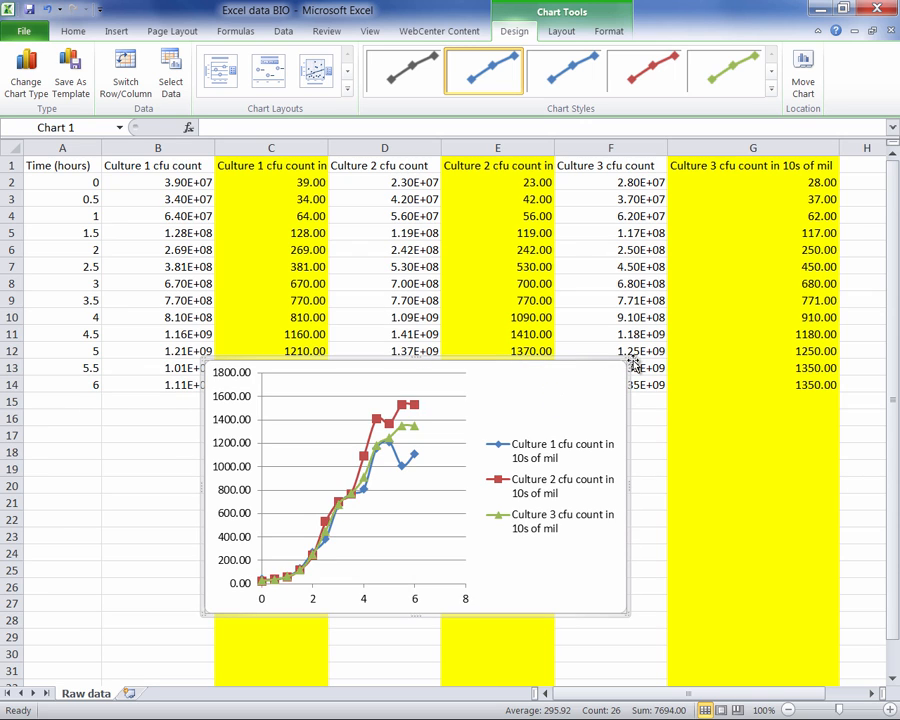
{"action": "left_click_drag", "start_coordinate": [632, 365], "coordinate": [710, 252]}
{"action": "left_click_drag", "start_coordinate": [628, 316], "coordinate": [535, 354]}
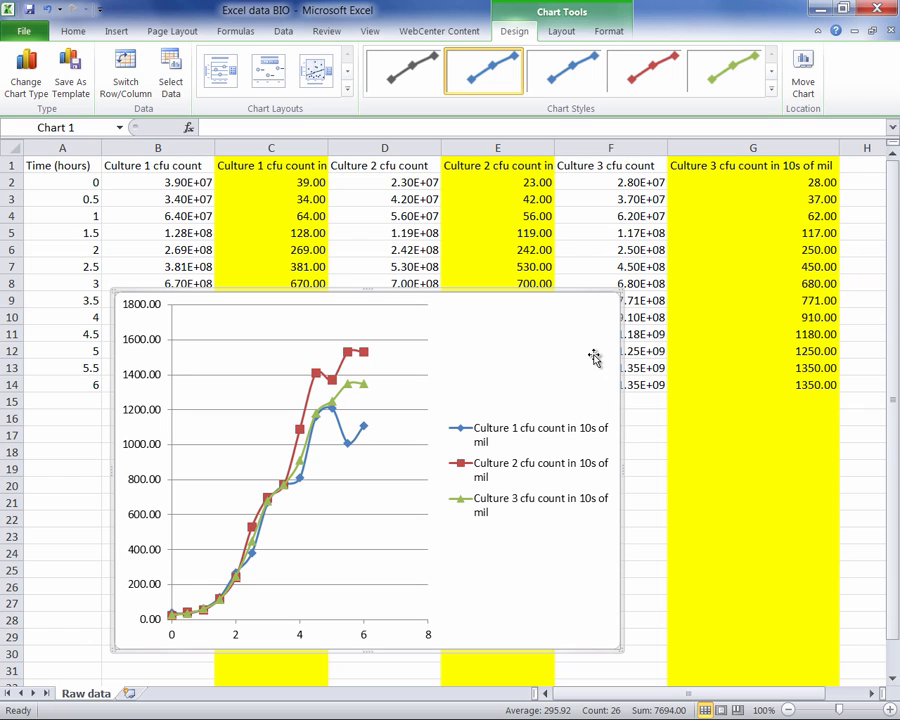
{"action": "left_click_drag", "start_coordinate": [618, 466], "coordinate": [713, 468]}
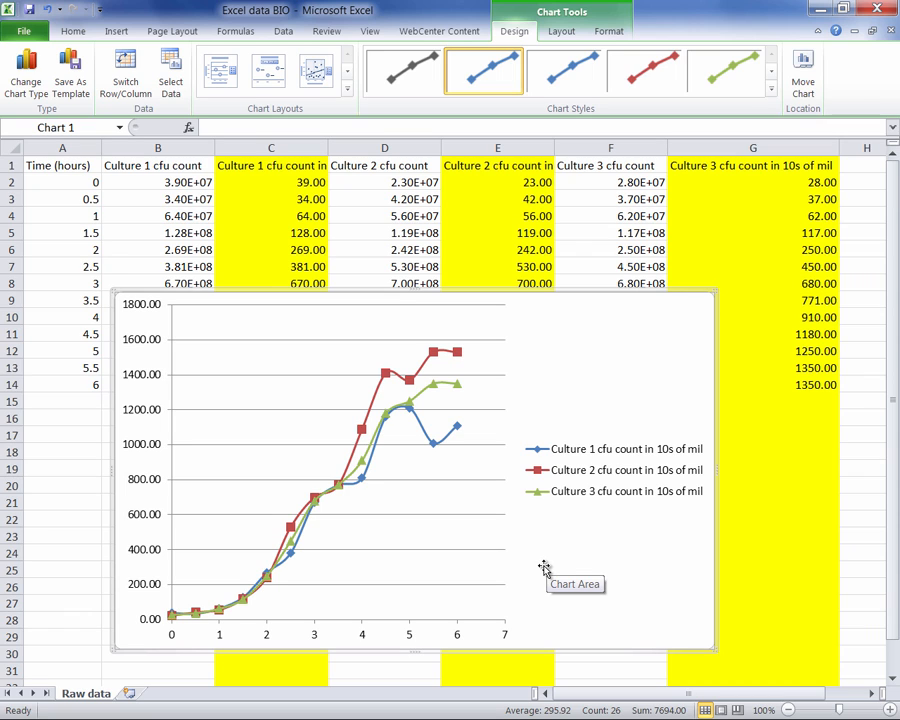
- Enter the heading Average in cell H1
{"action": "left_click", "coordinate": [866, 166]}
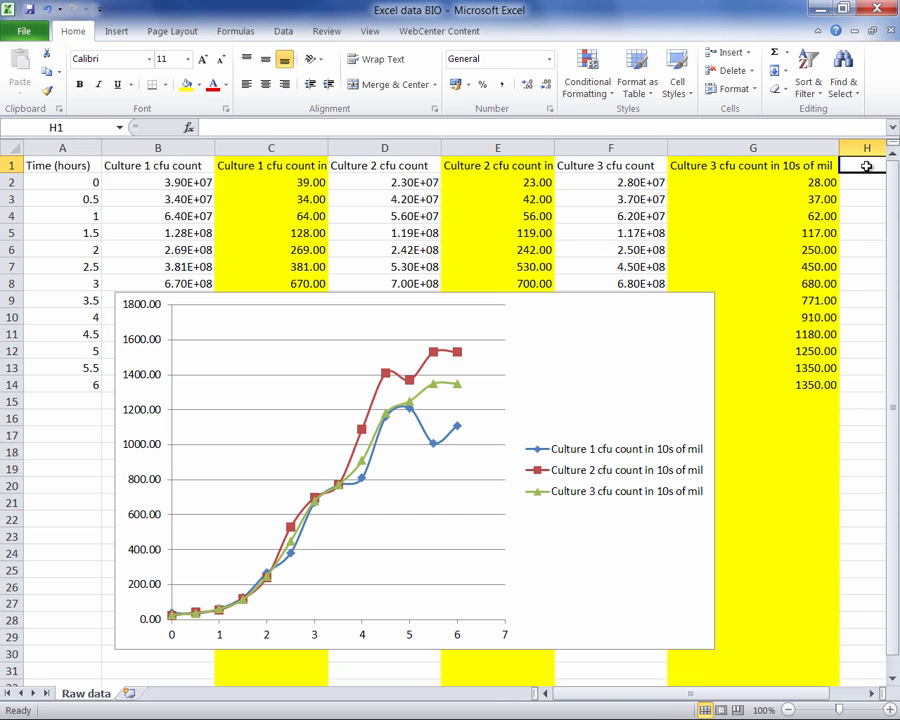
{"action": "type", "text": "a"}
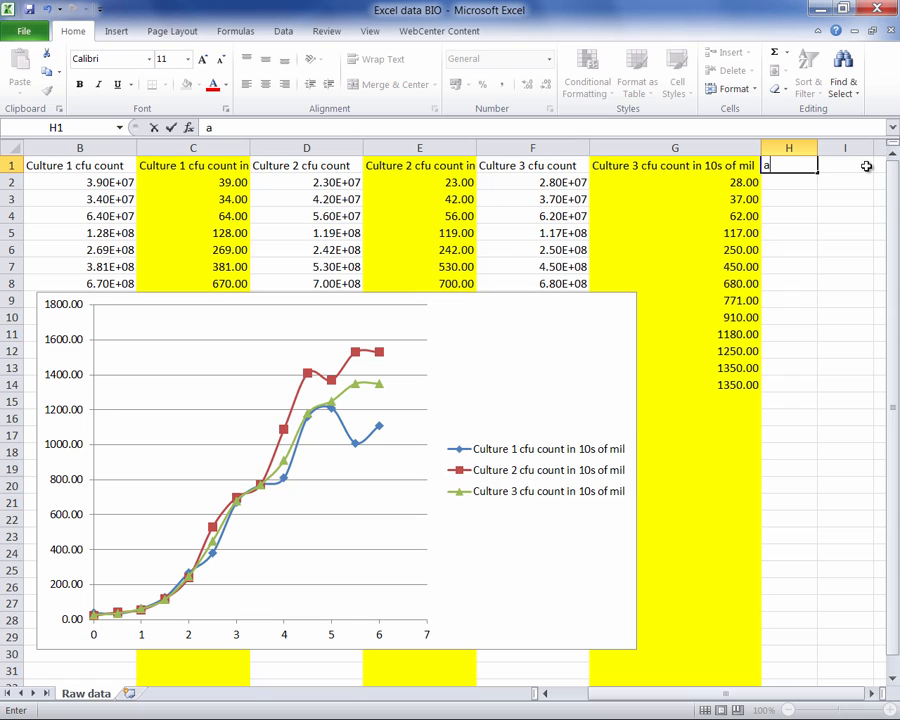
{"action": "type", "text": "verage"}
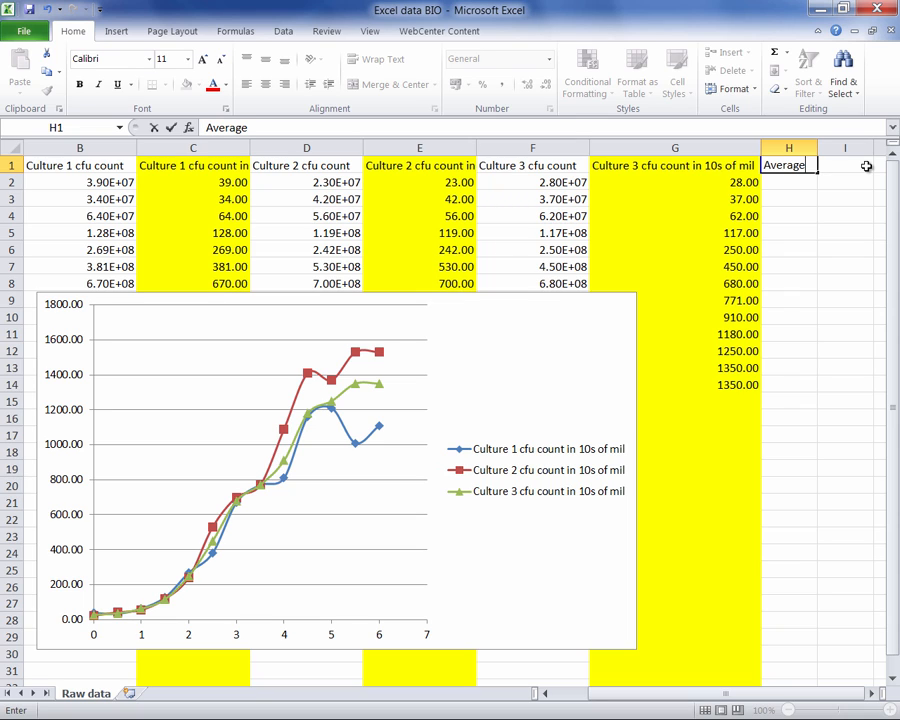
- Search for the AVERAGE function and insert it in cell H2
{"action": "left_click", "coordinate": [778, 184]}
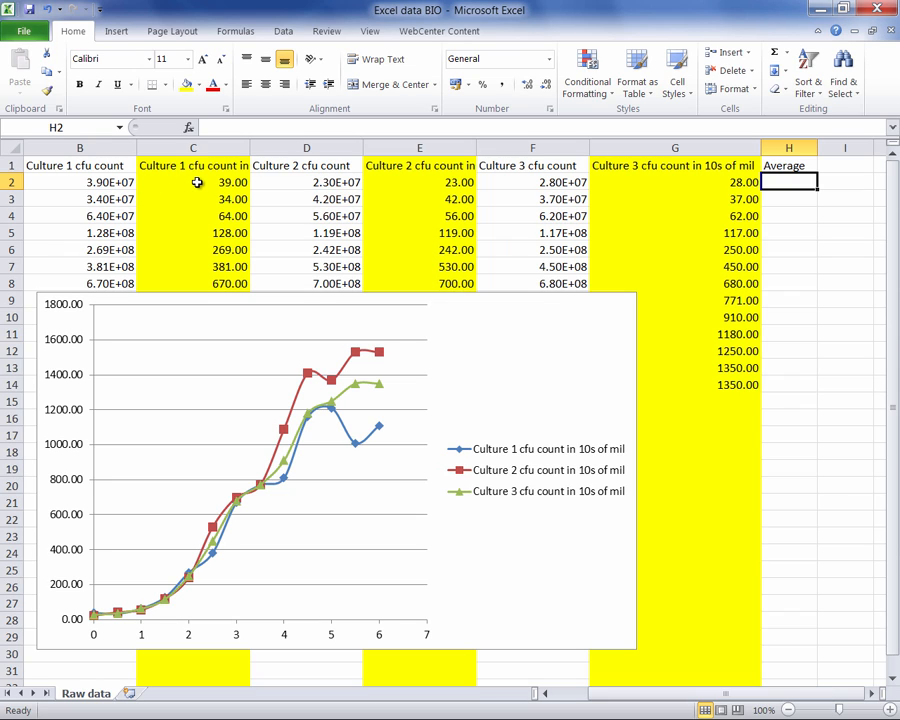
{"action": "left_click", "coordinate": [189, 130]}
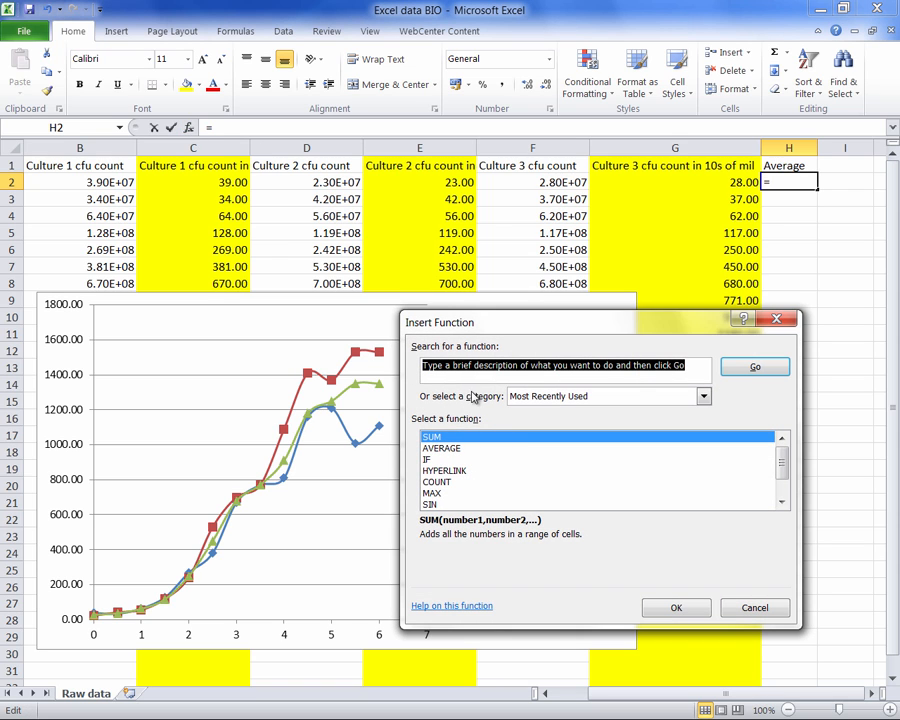
{"action": "left_click_drag", "start_coordinate": [704, 374], "coordinate": [419, 367]}
{"action": "type", "text": "average"}
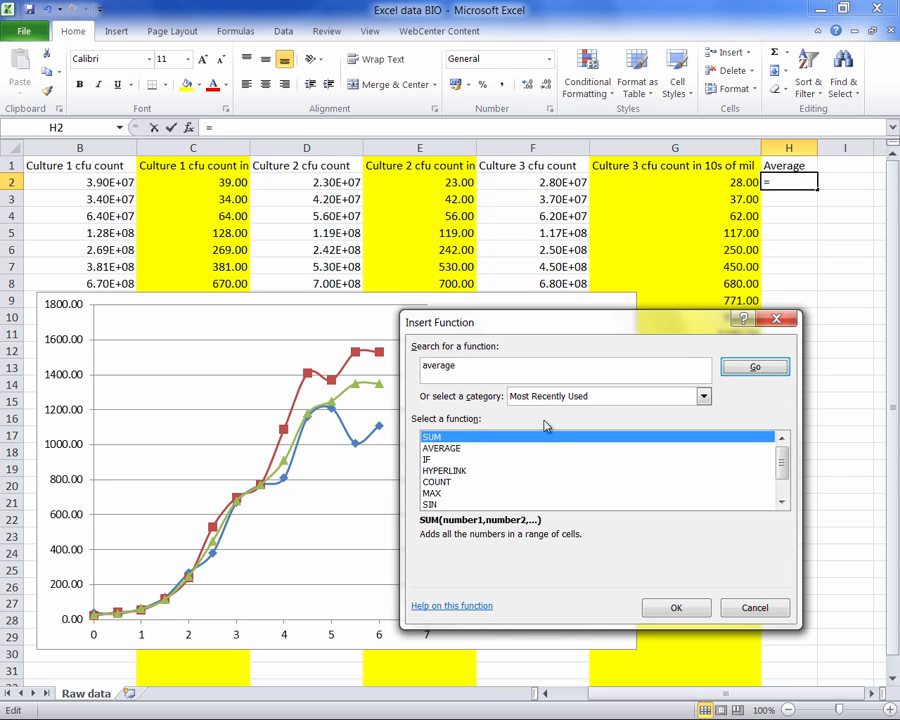
{"action": "key", "text": "Return"}
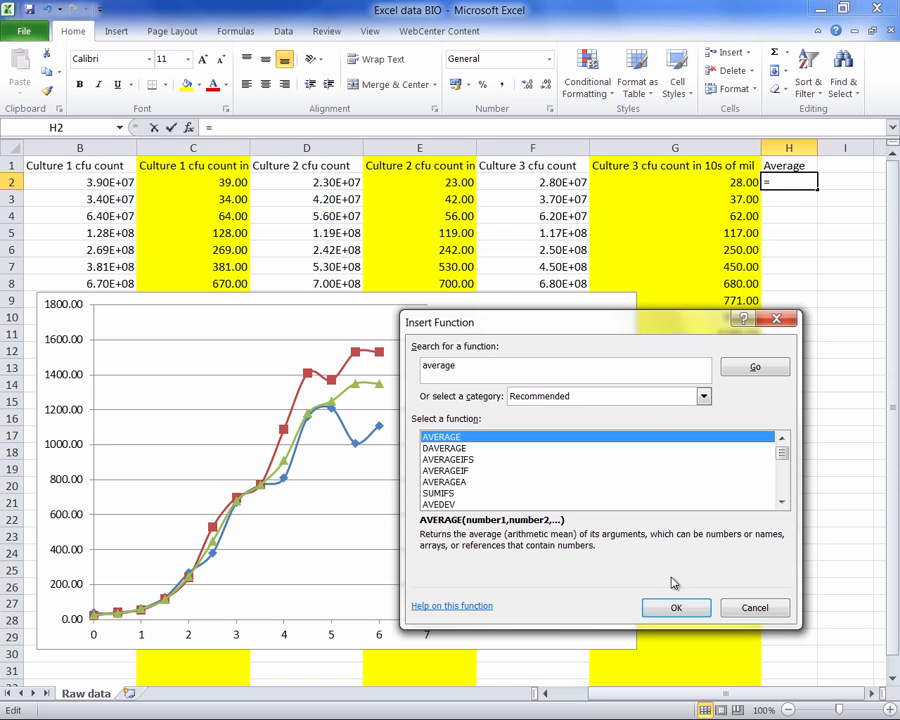
{"action": "left_click", "coordinate": [676, 607]}
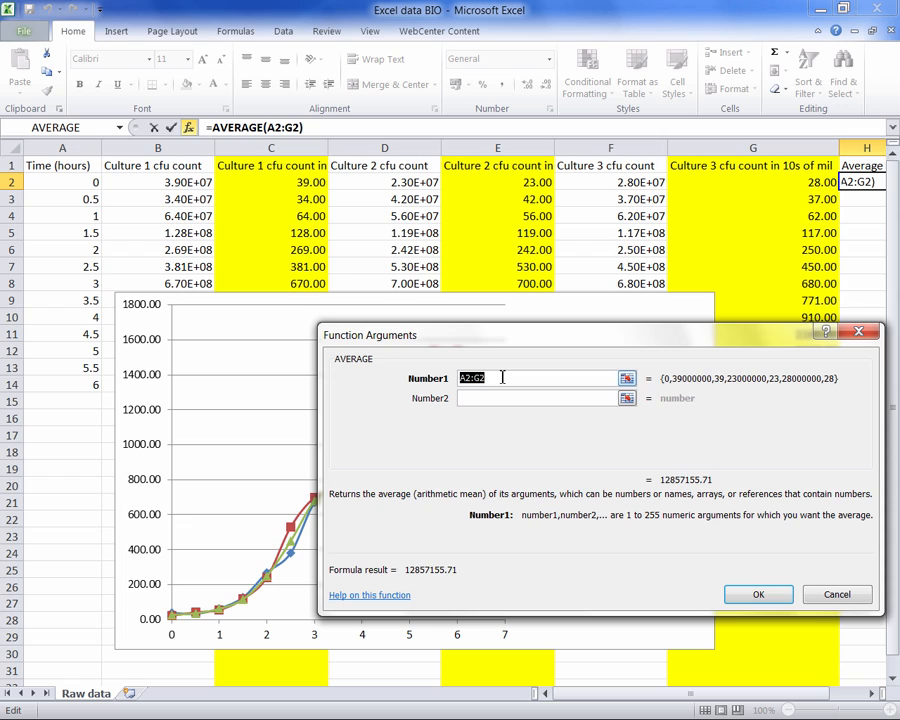
- Set the AVERAGE arguments to C2, E2 and G2, and fill the formula down to H14
{"action": "key", "text": "BackSpace"}
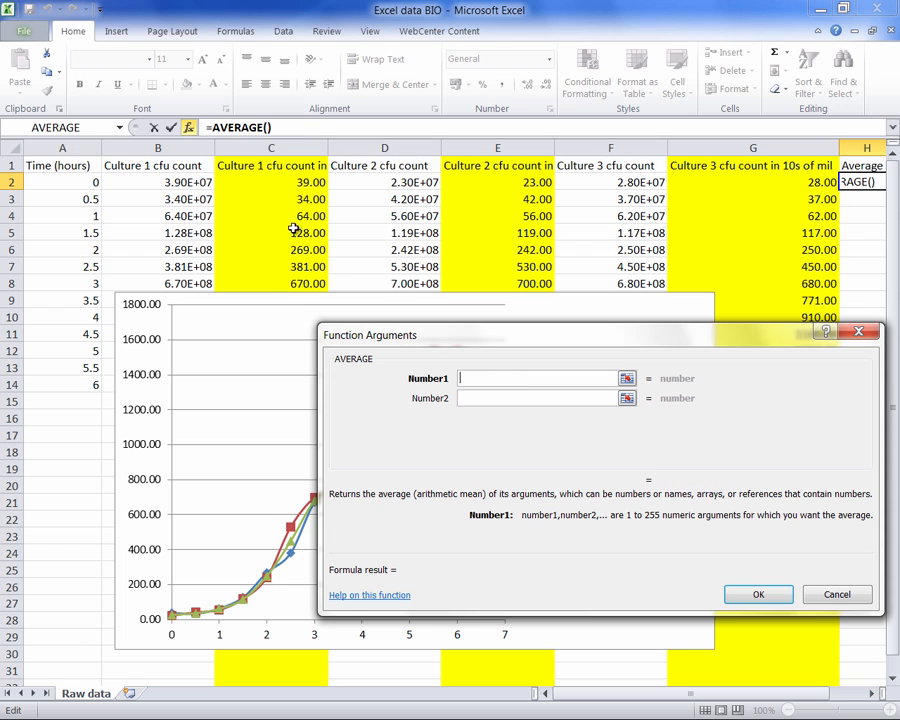
{"action": "left_click", "coordinate": [302, 182]}
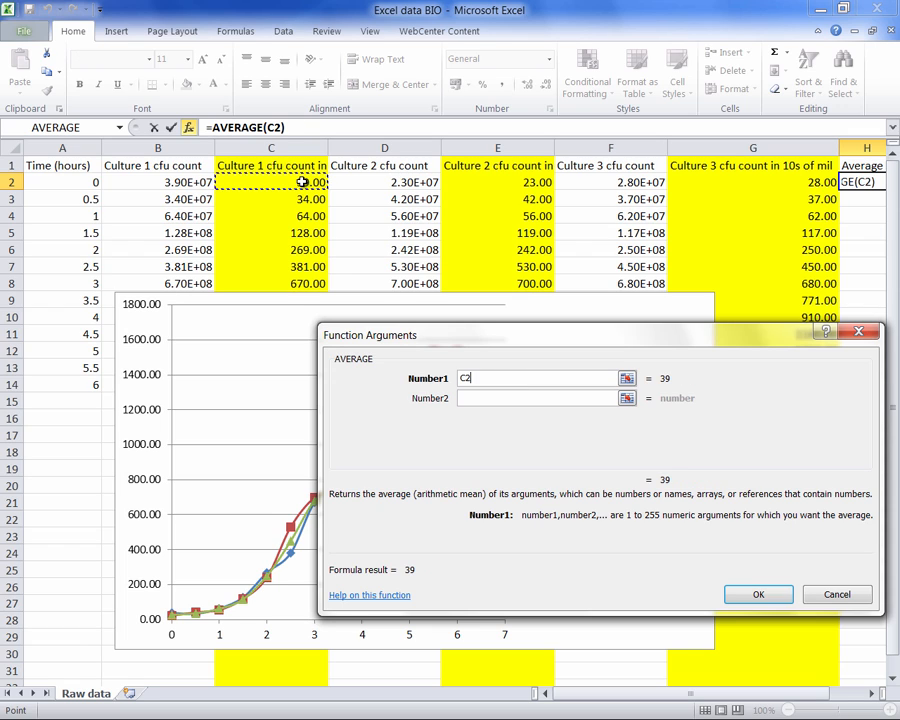
{"action": "left_click", "coordinate": [480, 397]}
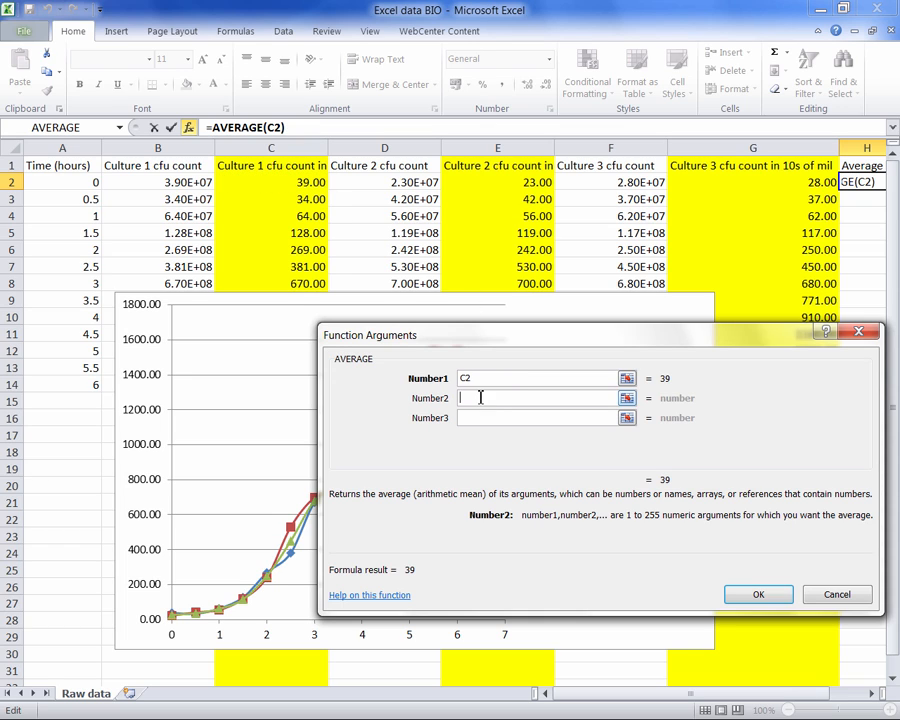
{"action": "left_click", "coordinate": [525, 178]}
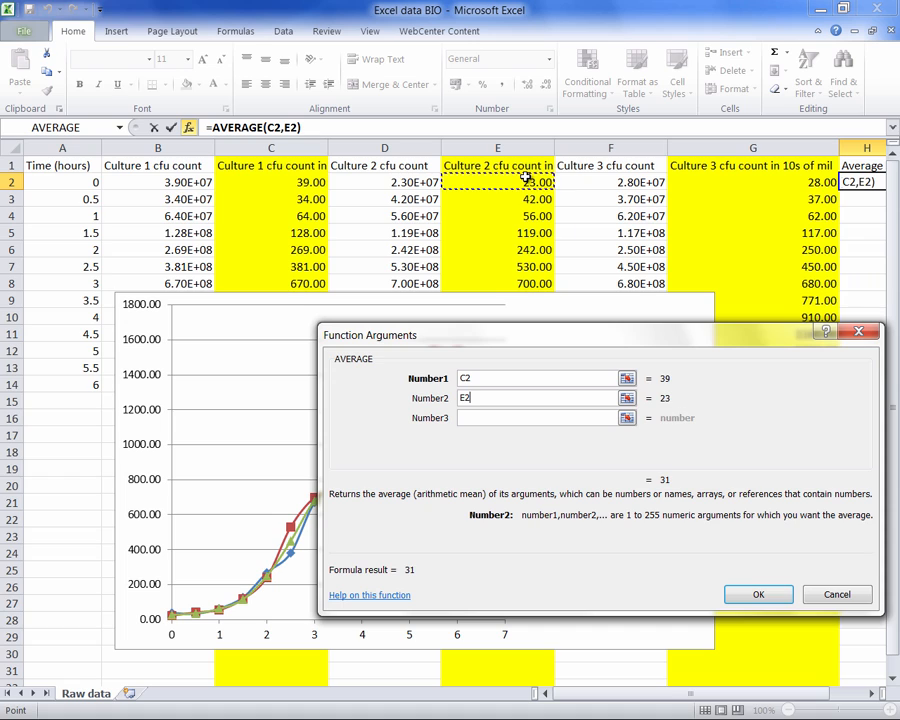
{"action": "left_click", "coordinate": [495, 418]}
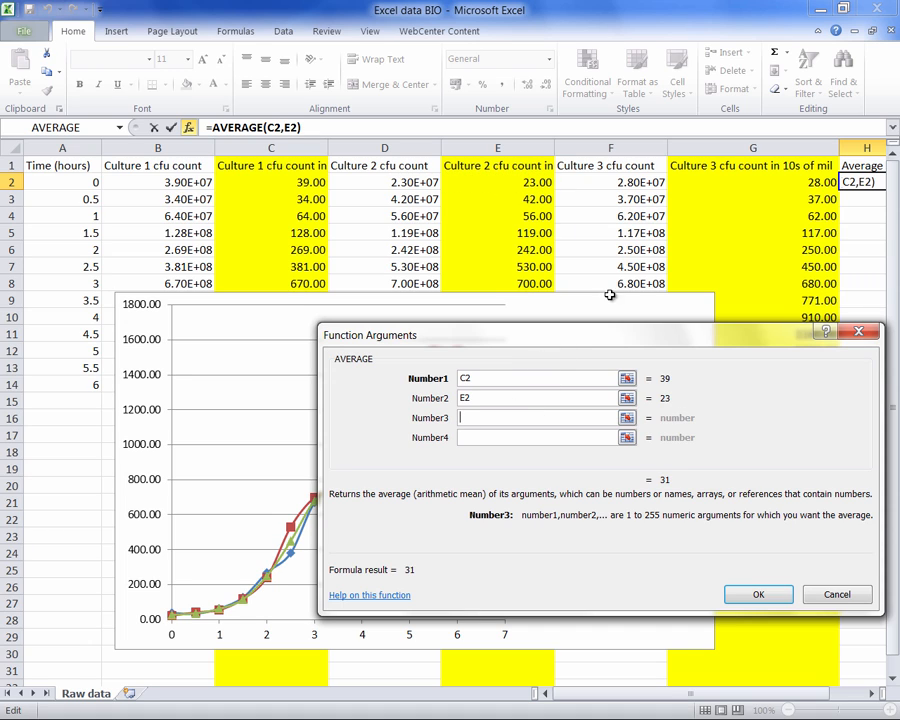
{"action": "left_click", "coordinate": [814, 182]}
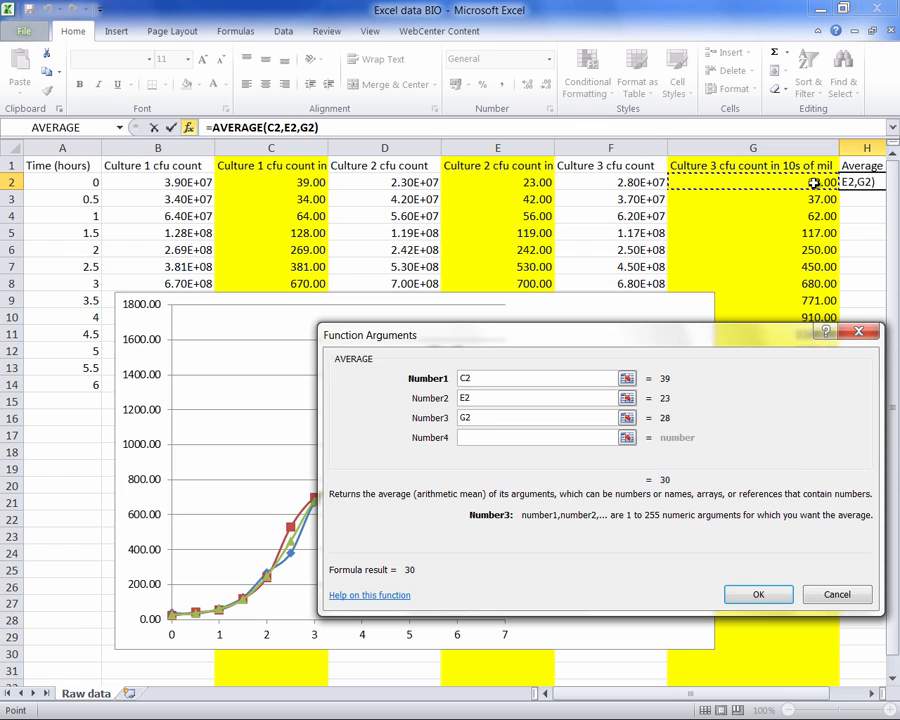
{"action": "left_click", "coordinate": [755, 594]}
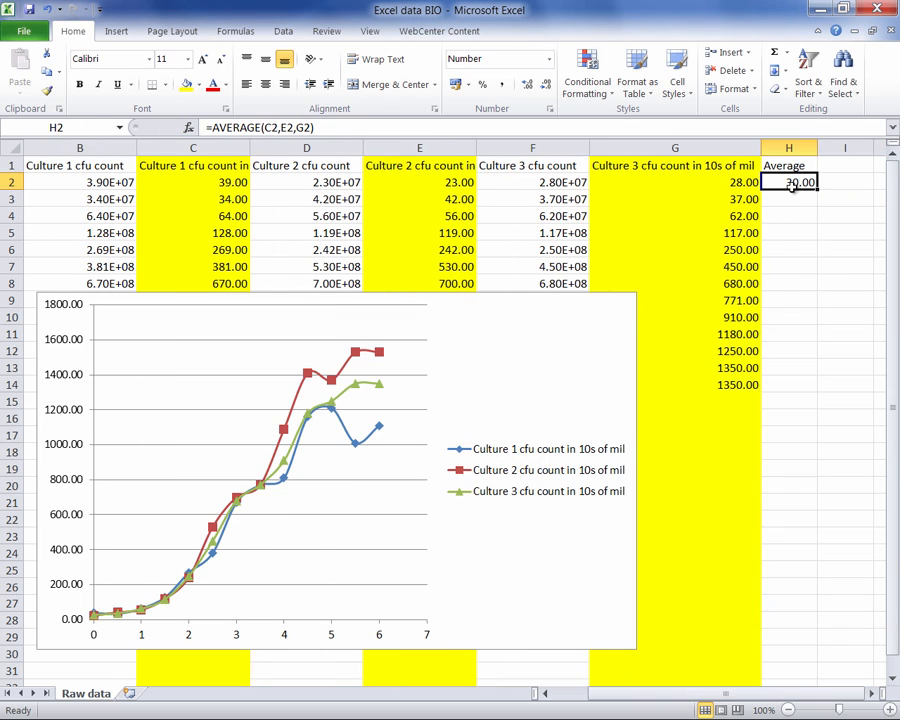
{"action": "left_click_drag", "start_coordinate": [817, 189], "coordinate": [823, 392]}
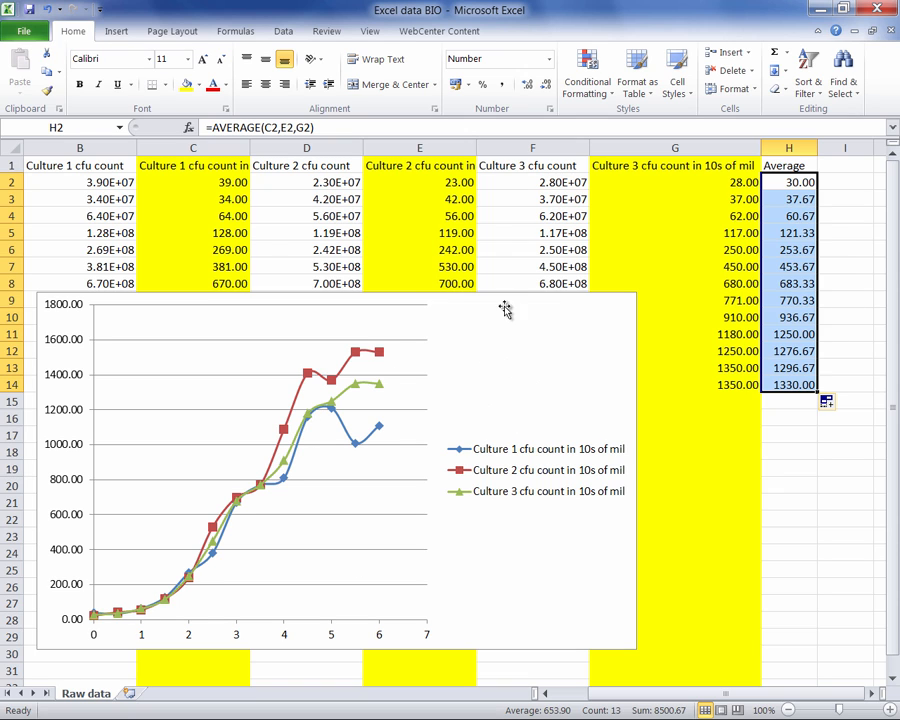
- Add a chart series named from cell H1, with the times in A2:A14 as its X values
{"action": "right_click", "coordinate": [528, 346]}
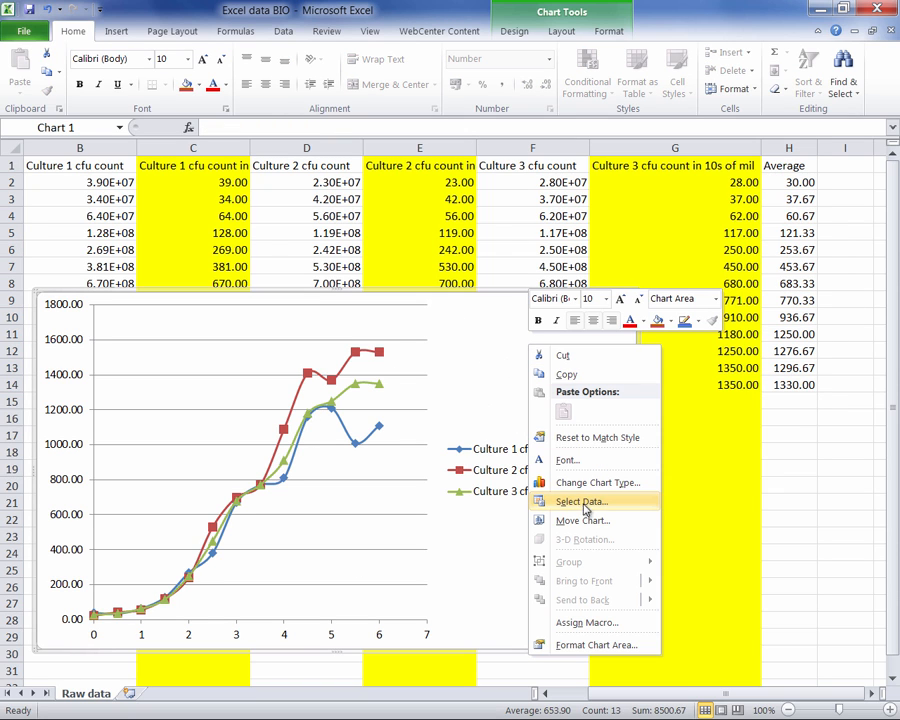
{"action": "left_click", "coordinate": [582, 502]}
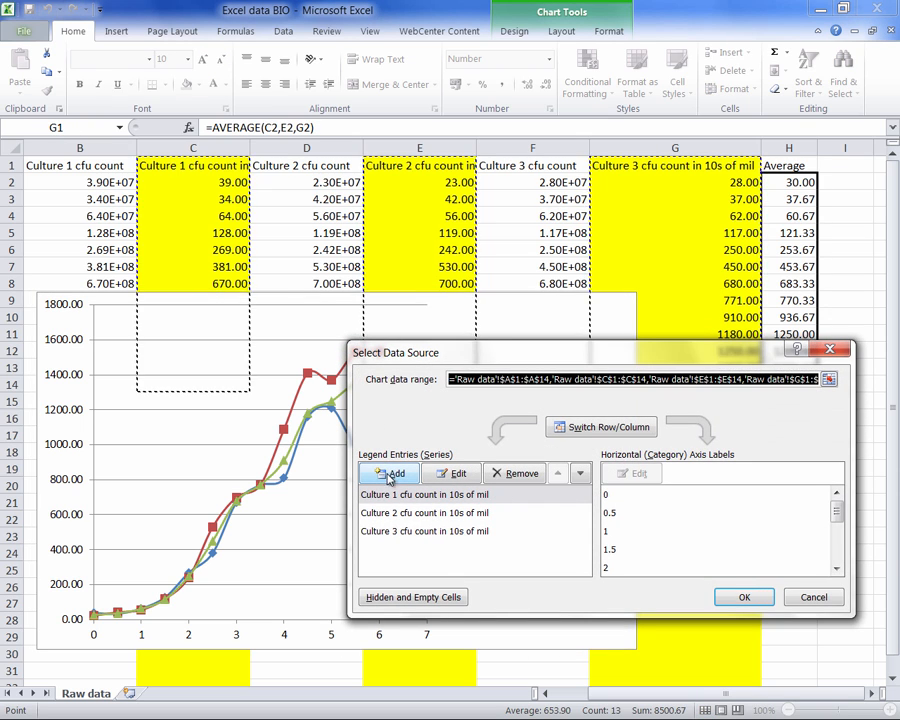
{"action": "left_click", "coordinate": [391, 474]}
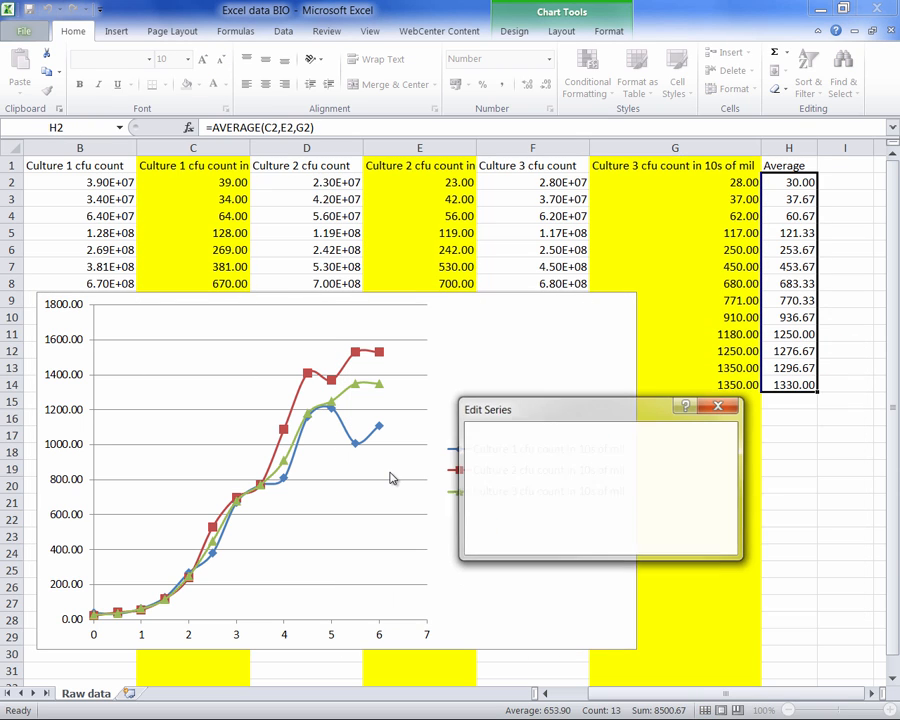
{"action": "left_click", "coordinate": [786, 166]}
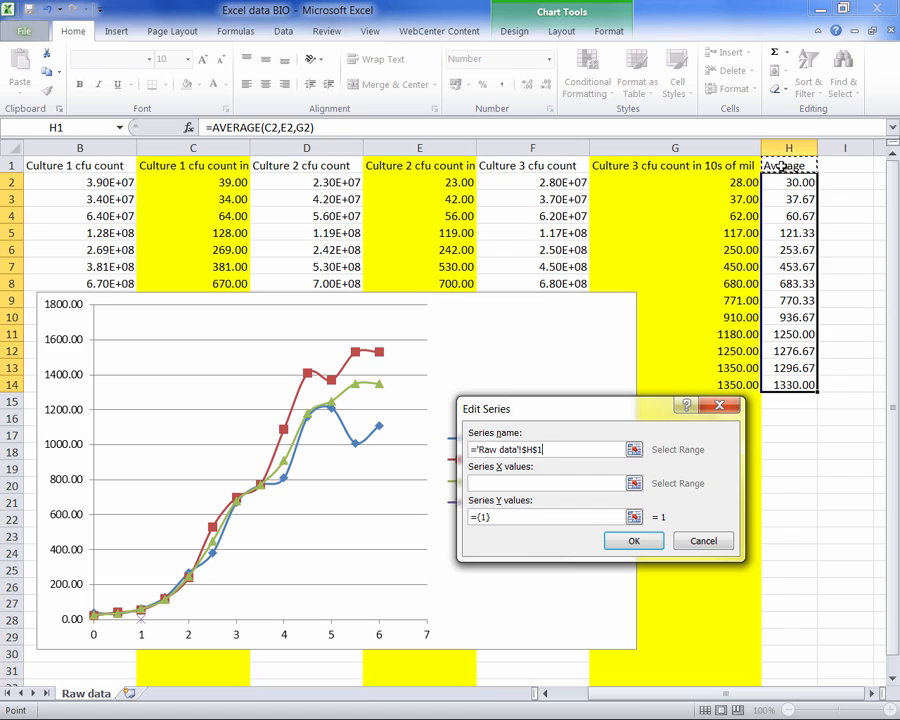
{"action": "left_click", "coordinate": [513, 483]}
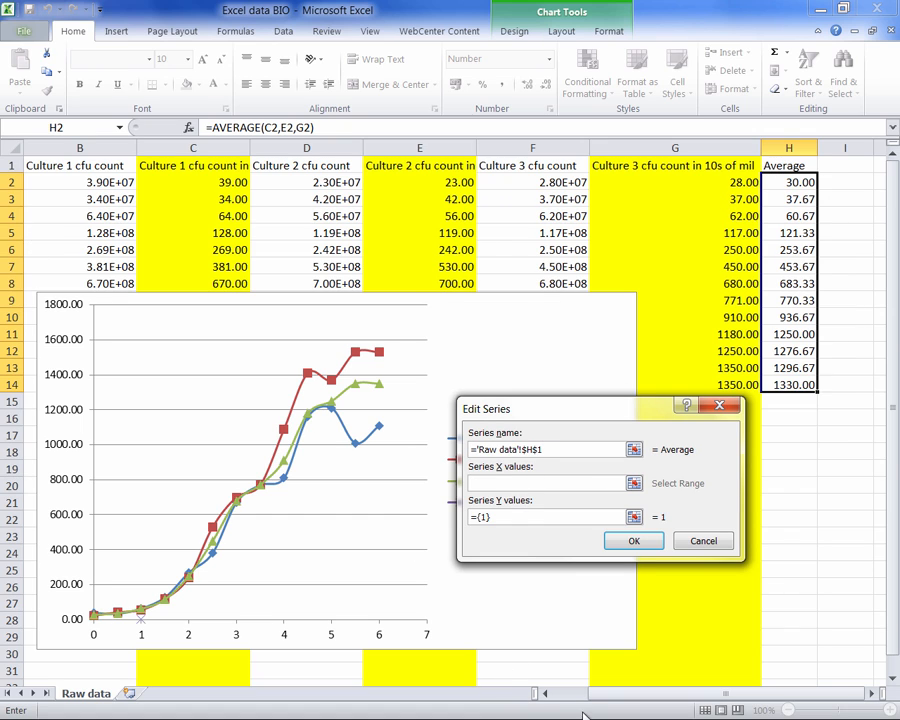
{"action": "left_click", "coordinate": [545, 693]}
{"action": "left_click_drag", "start_coordinate": [84, 180], "coordinate": [105, 393]}
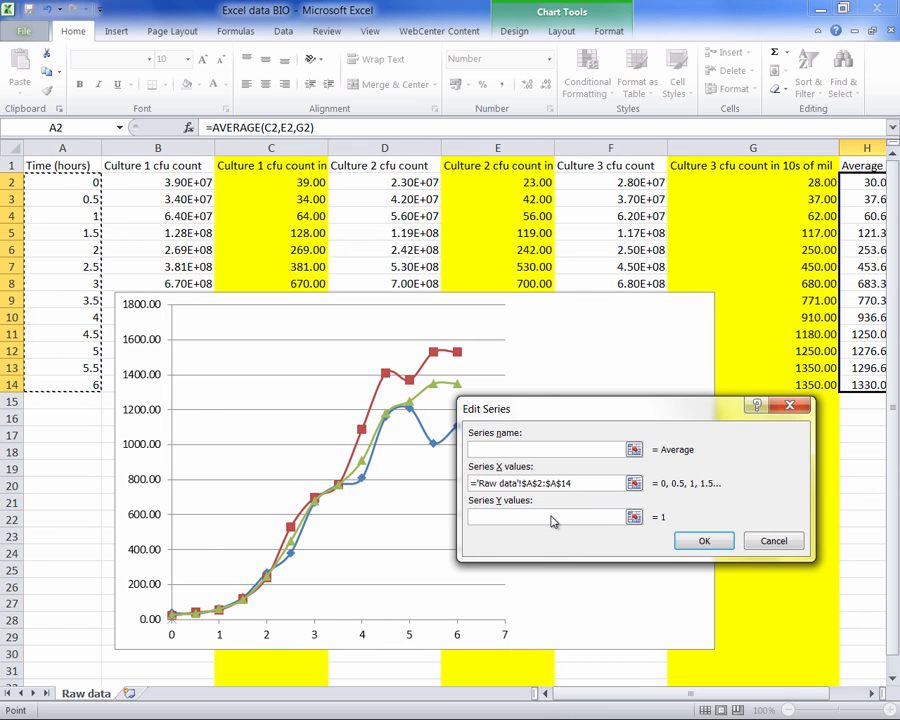
- Set the new series' Y values to H2:H14 and apply the chart's data source changes
{"action": "left_click", "coordinate": [632, 516]}
{"action": "left_click", "coordinate": [633, 517]}
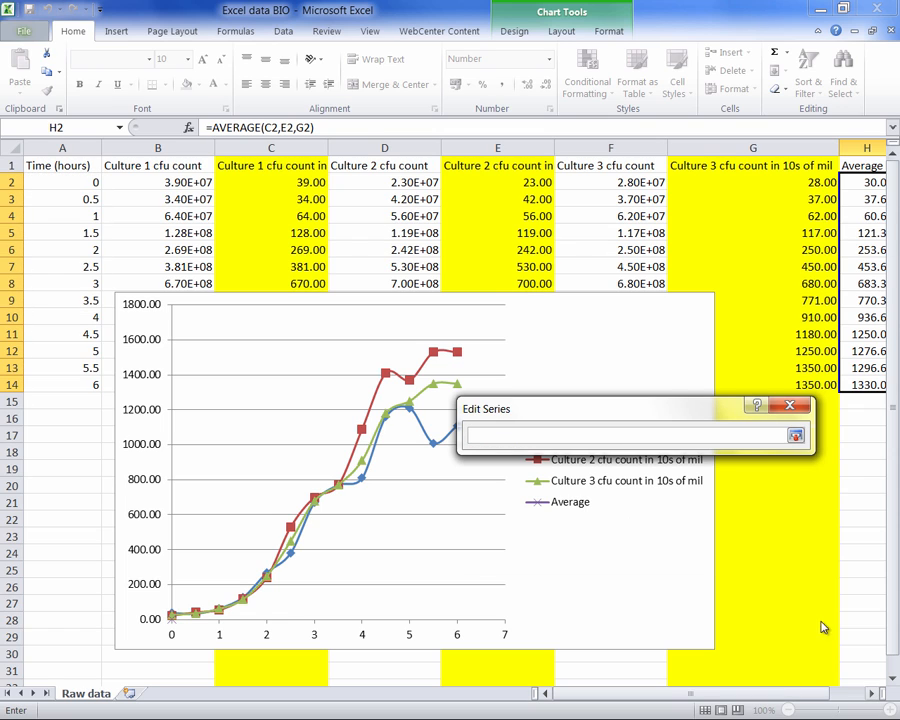
{"action": "left_click_drag", "start_coordinate": [860, 180], "coordinate": [860, 378]}
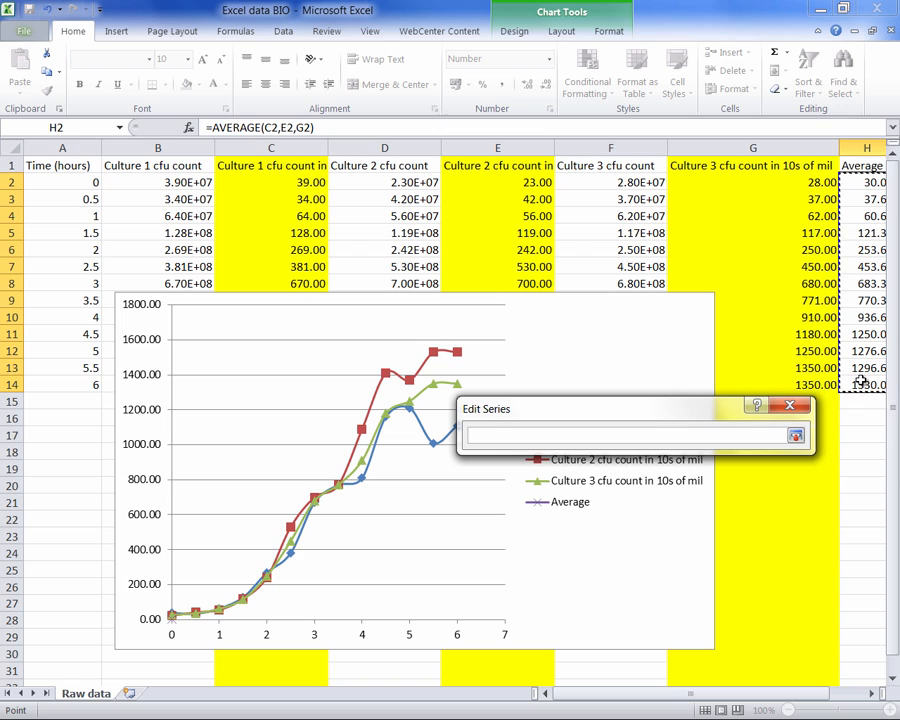
{"action": "left_click", "coordinate": [795, 436]}
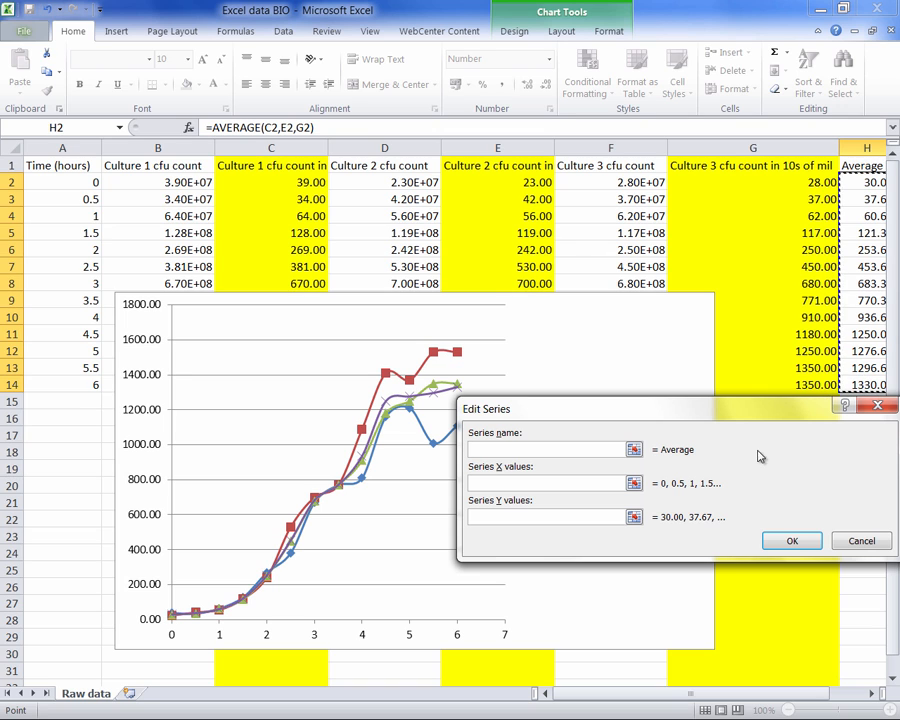
{"action": "left_click", "coordinate": [790, 544]}
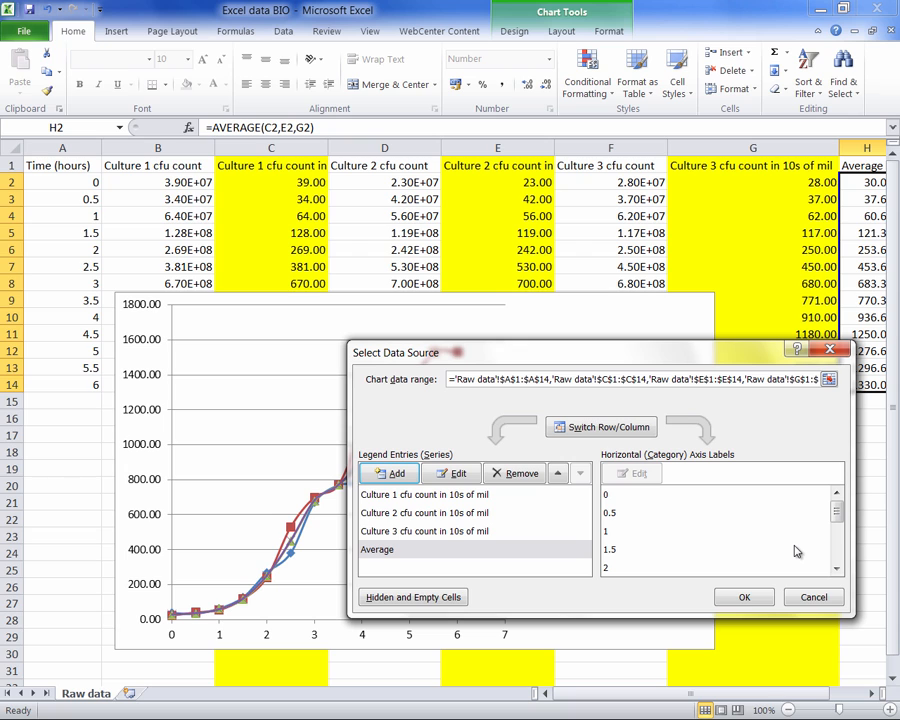
{"action": "left_click", "coordinate": [743, 597]}
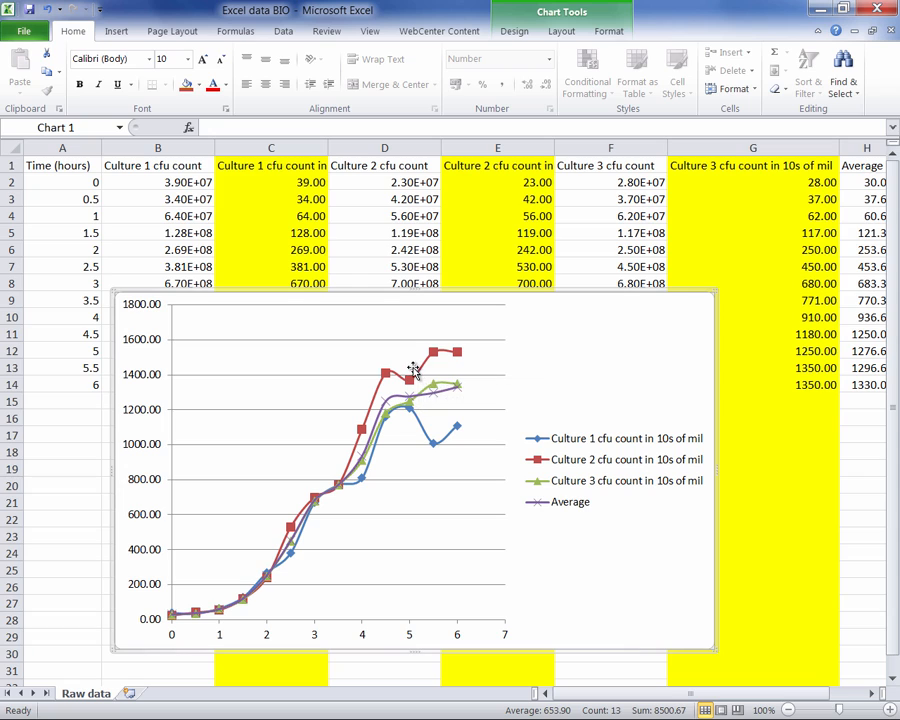
- Change the Culture 1 series to a scatter chart with markers only
{"action": "mouse_move", "coordinate": [411, 384]}
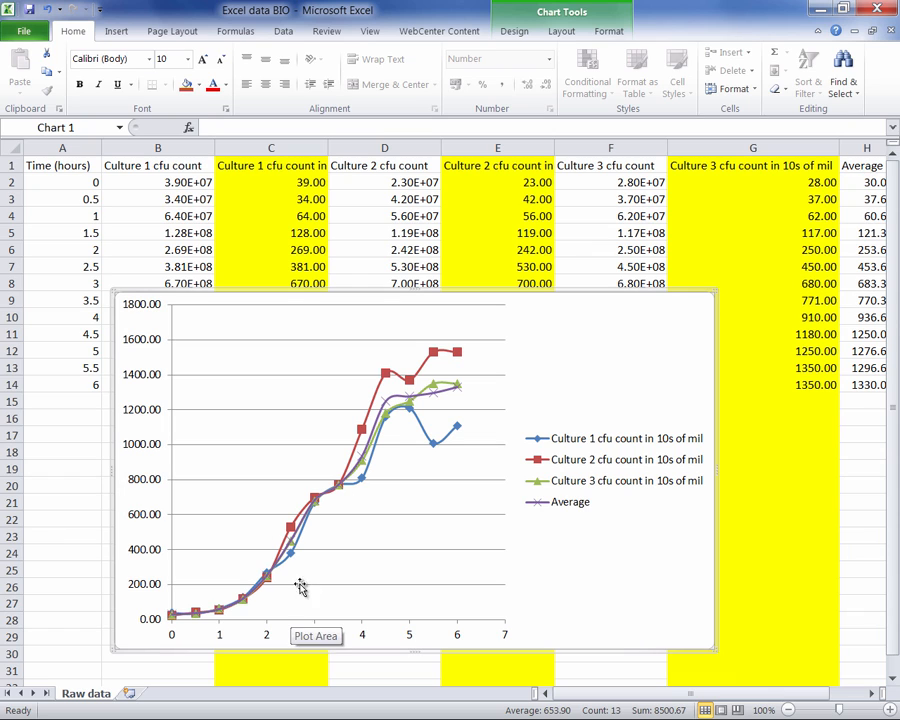
{"action": "mouse_move", "coordinate": [443, 398]}
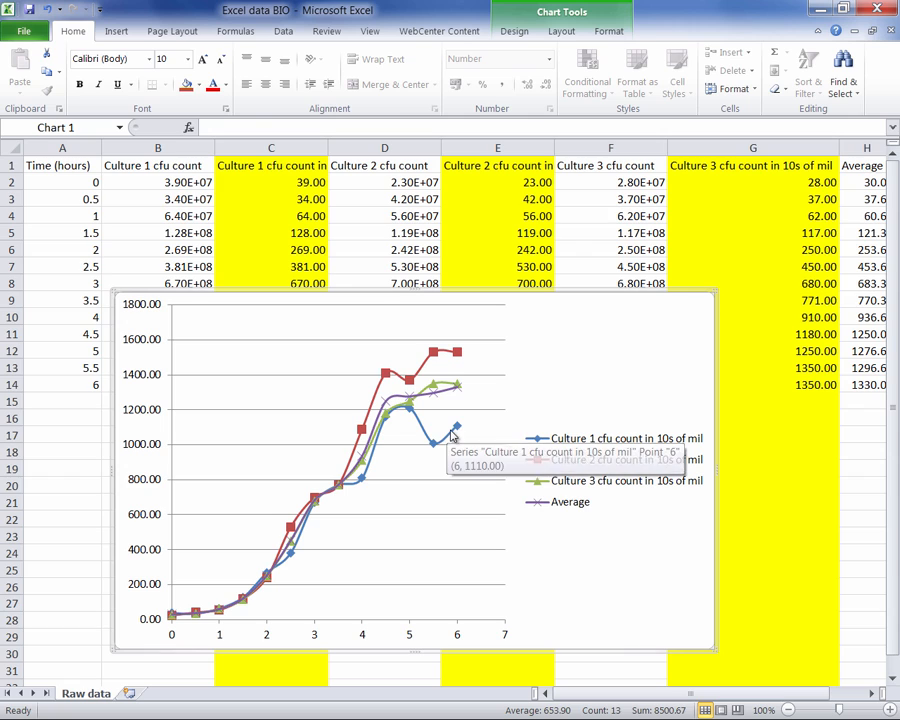
{"action": "left_click", "coordinate": [450, 435]}
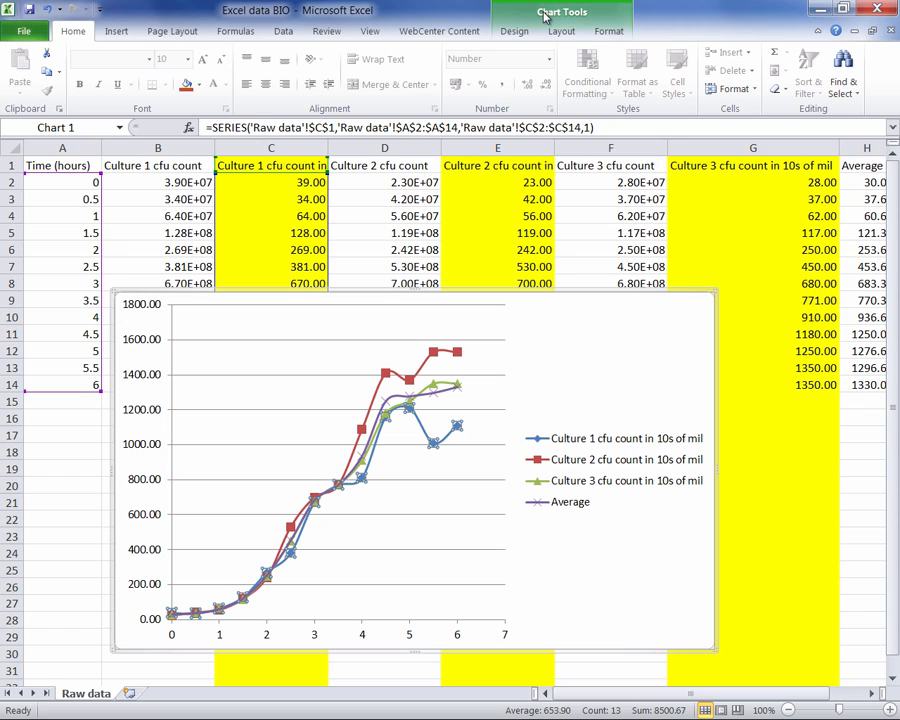
{"action": "left_click", "coordinate": [515, 32]}
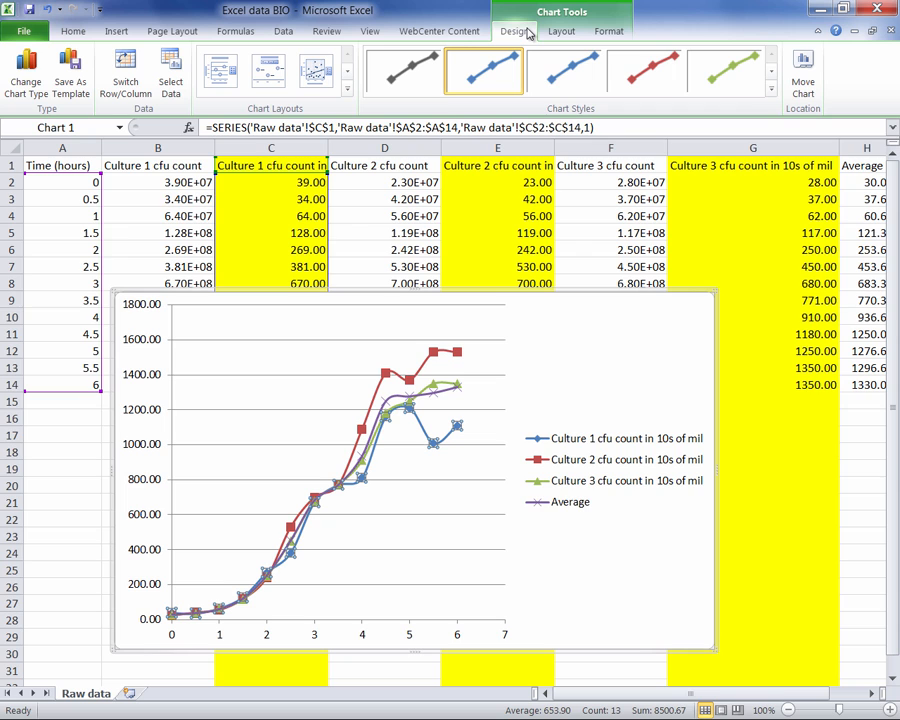
{"action": "left_click", "coordinate": [35, 80]}
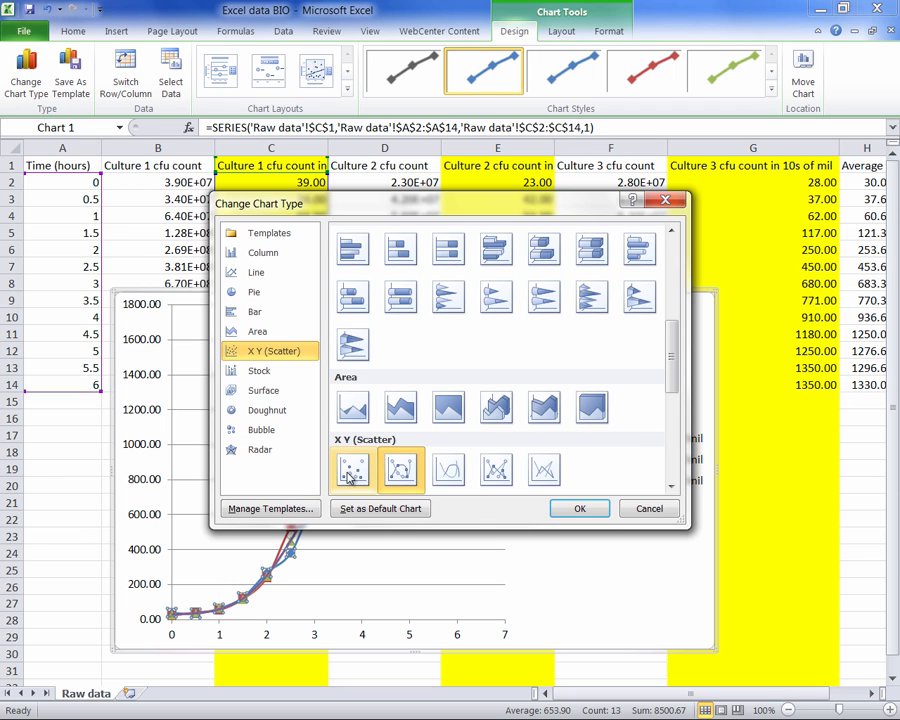
{"action": "left_click", "coordinate": [342, 478]}
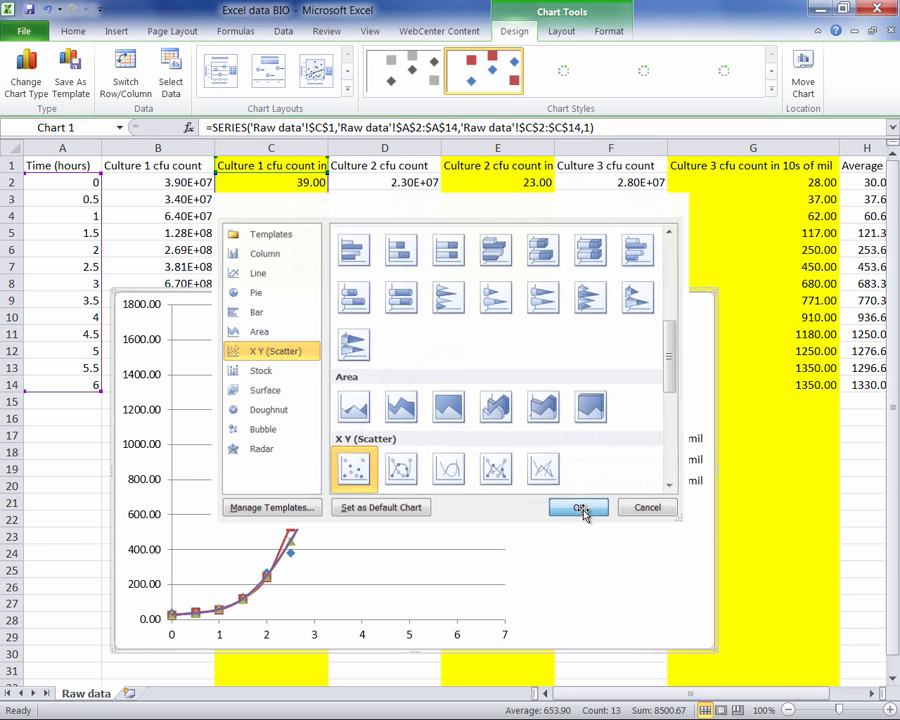
{"action": "left_click", "coordinate": [581, 509]}
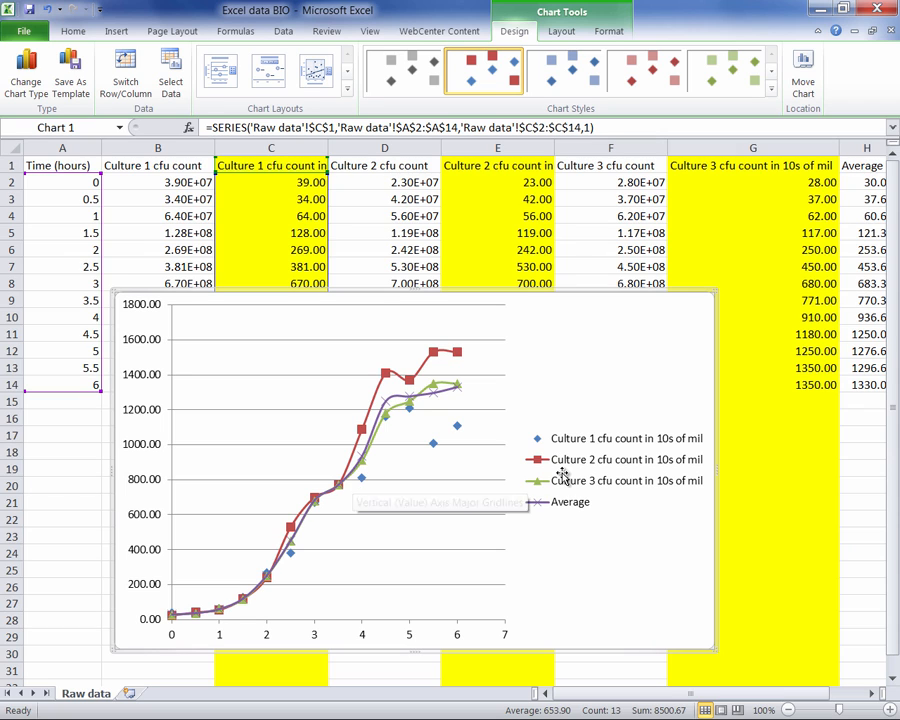
- Change the Culture 2 series to a scatter chart with markers only
{"action": "left_click", "coordinate": [457, 353]}
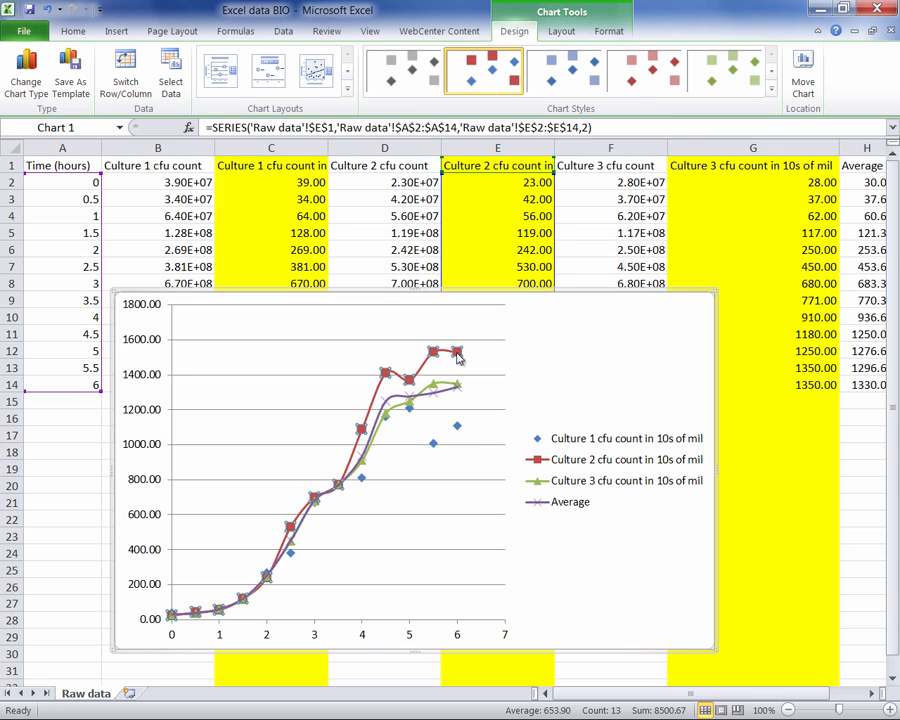
{"action": "left_click", "coordinate": [28, 80]}
{"action": "left_click", "coordinate": [353, 468]}
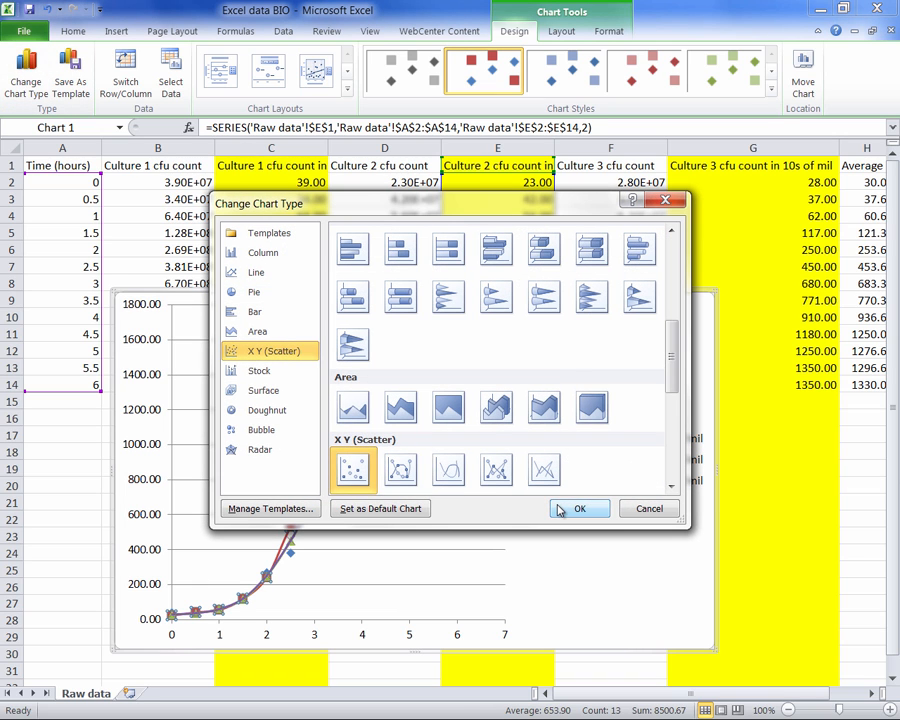
{"action": "left_click", "coordinate": [572, 507]}
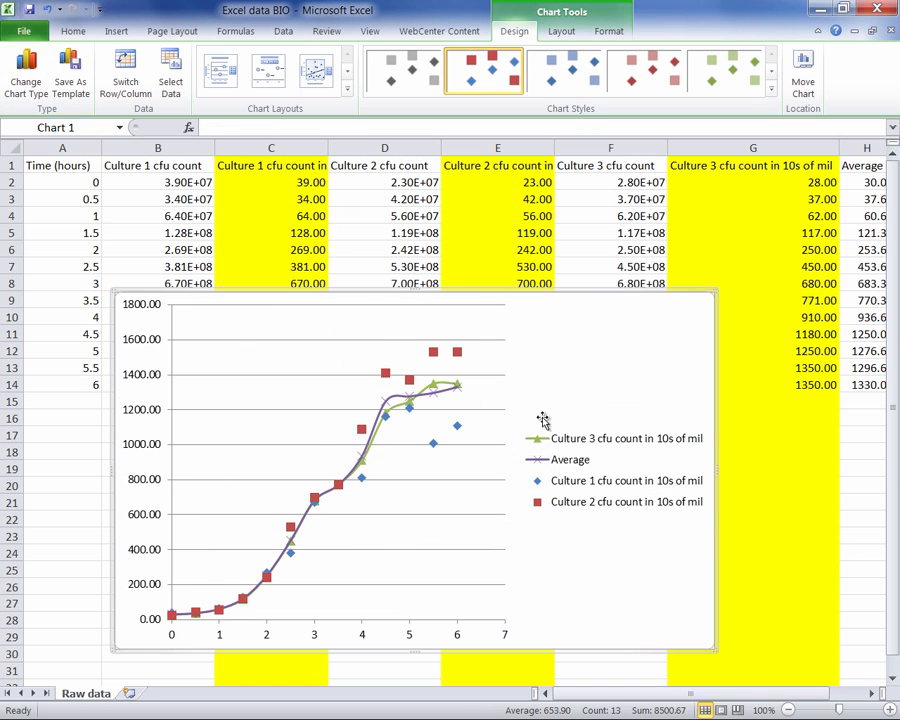
- Change the Culture 3 series to a scatter chart with markers only
{"action": "left_click", "coordinate": [432, 390]}
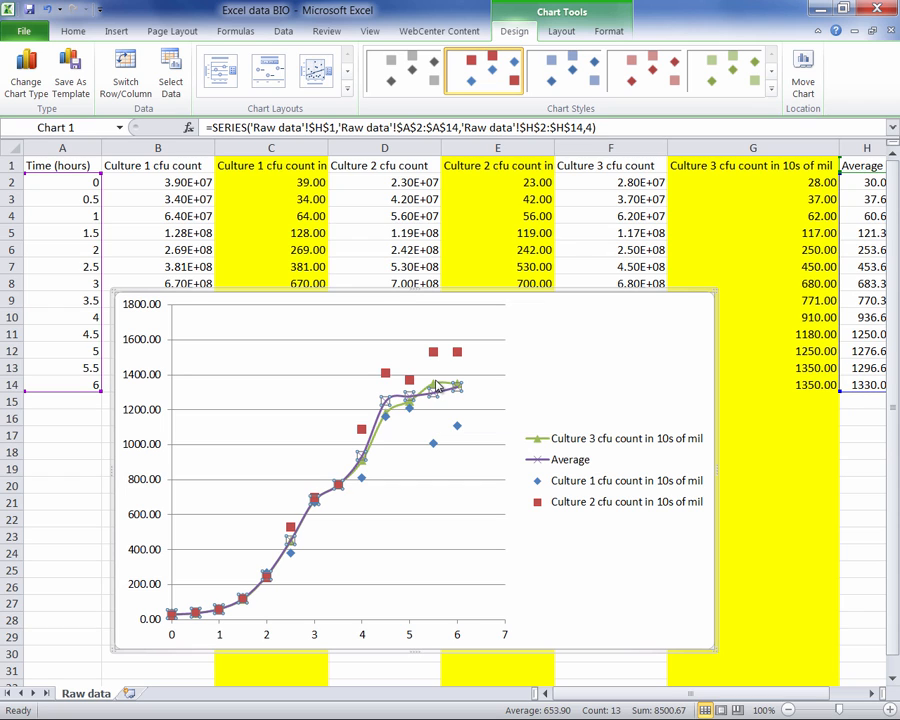
{"action": "left_click", "coordinate": [432, 383]}
{"action": "left_click", "coordinate": [22, 80]}
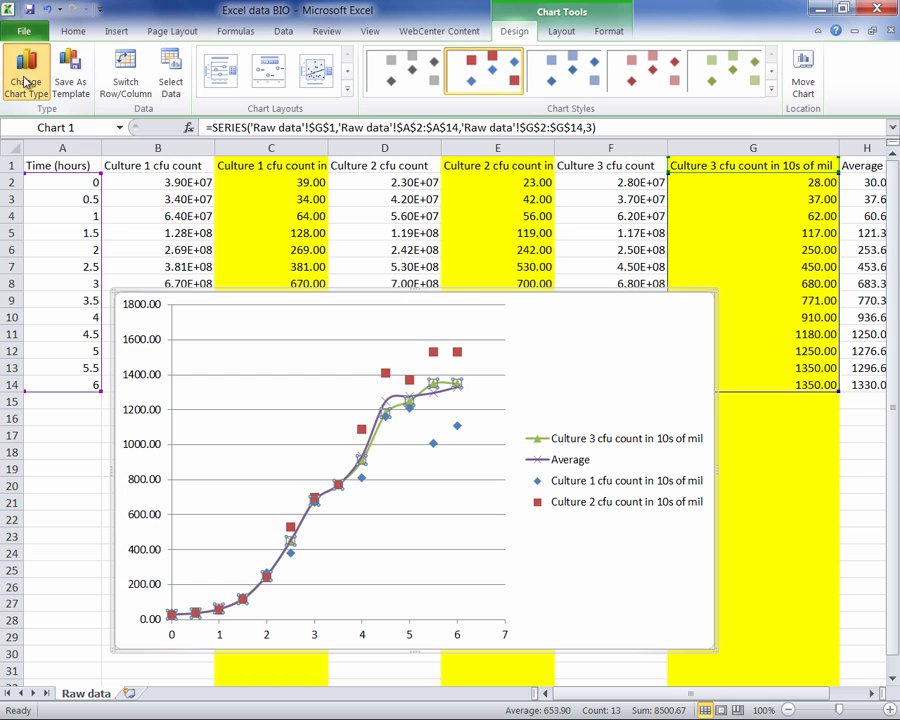
{"action": "left_click", "coordinate": [349, 470]}
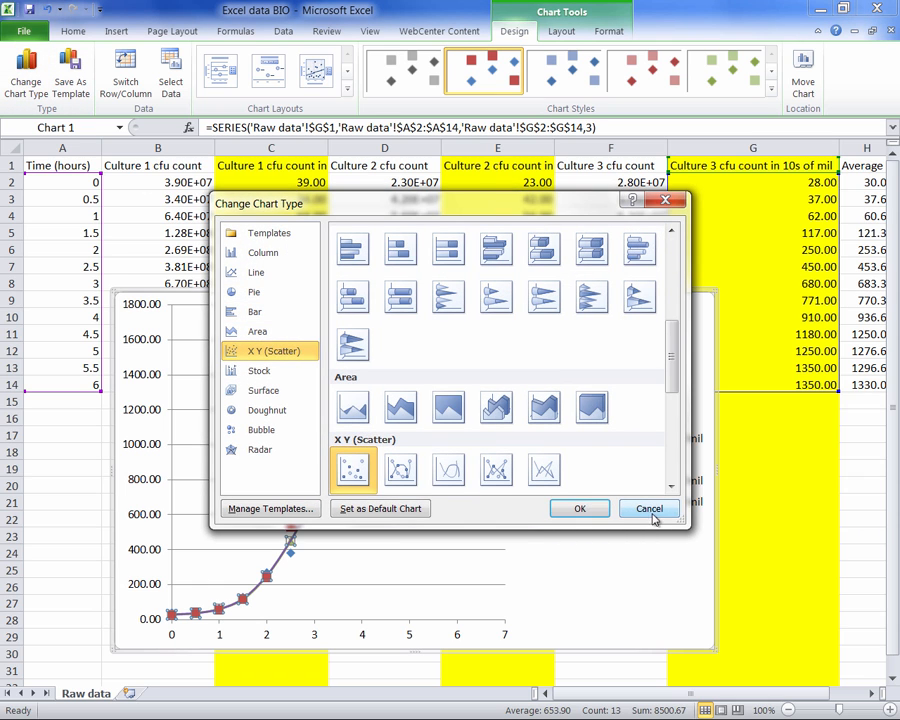
{"action": "left_click", "coordinate": [579, 508]}
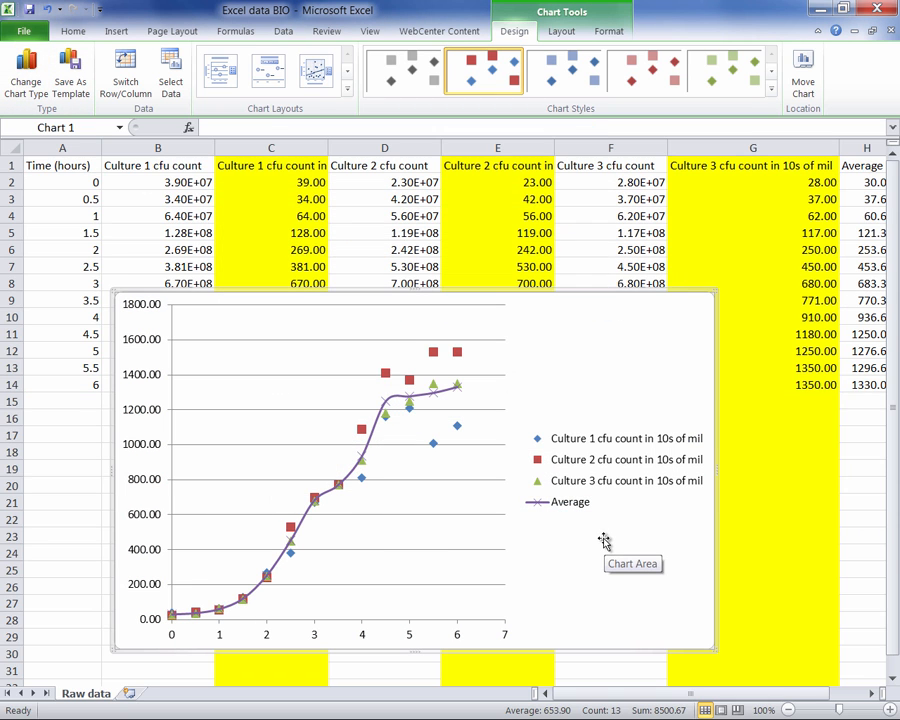
- Change the Average series to Scatter with Smooth Lines, without markers
{"action": "left_click", "coordinate": [452, 394]}
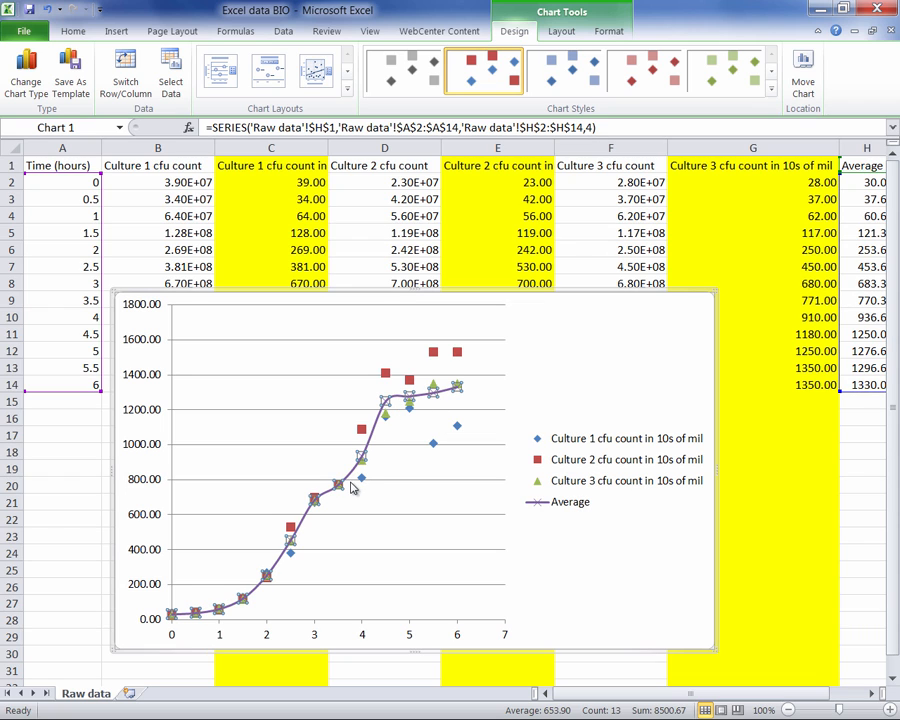
{"action": "left_click", "coordinate": [26, 62]}
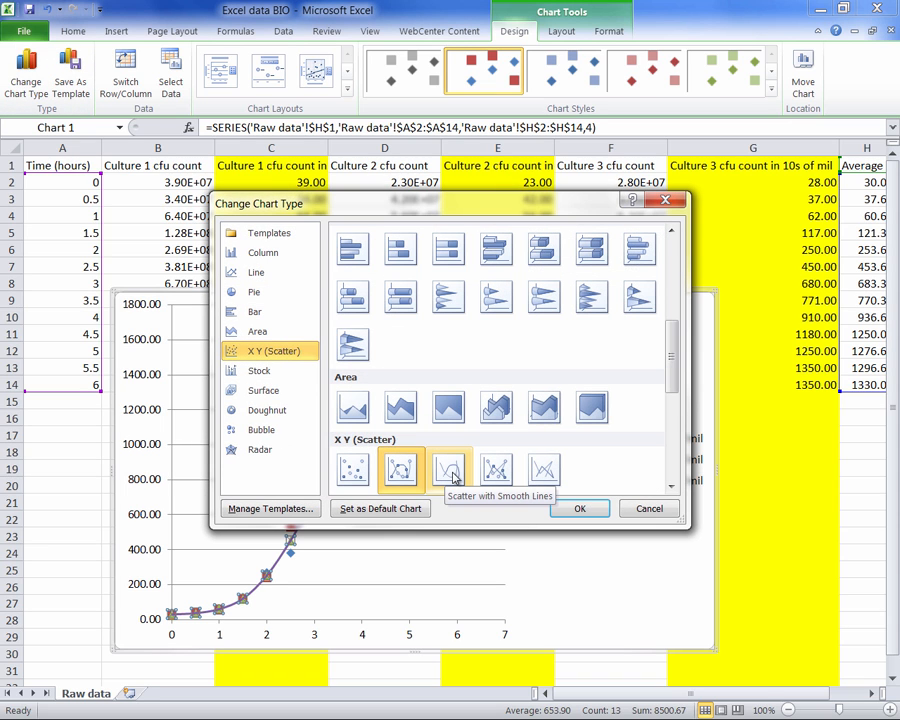
{"action": "left_click", "coordinate": [453, 475]}
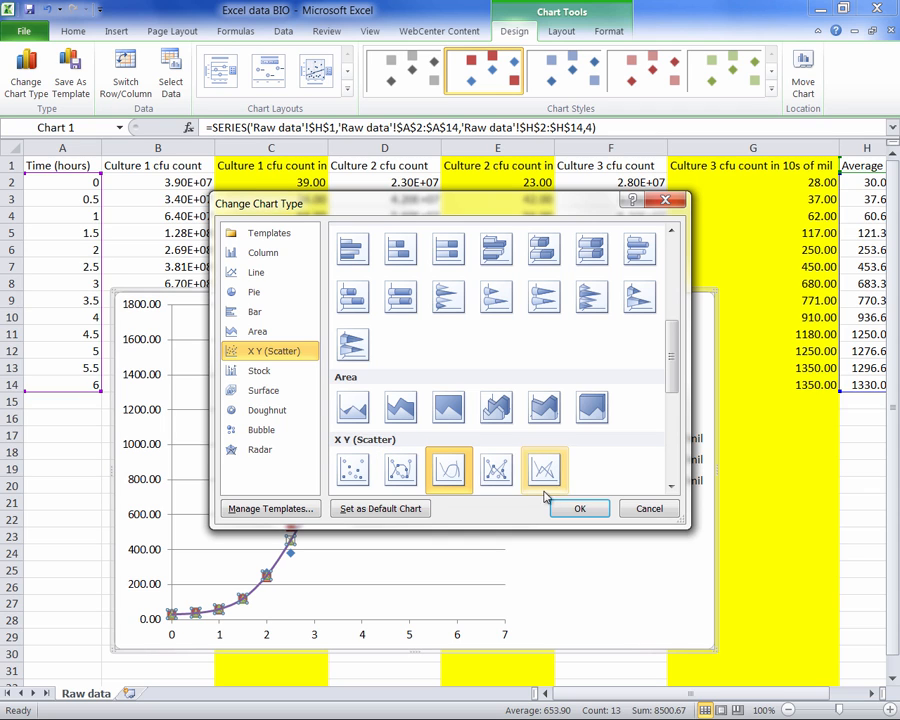
{"action": "left_click", "coordinate": [580, 509]}
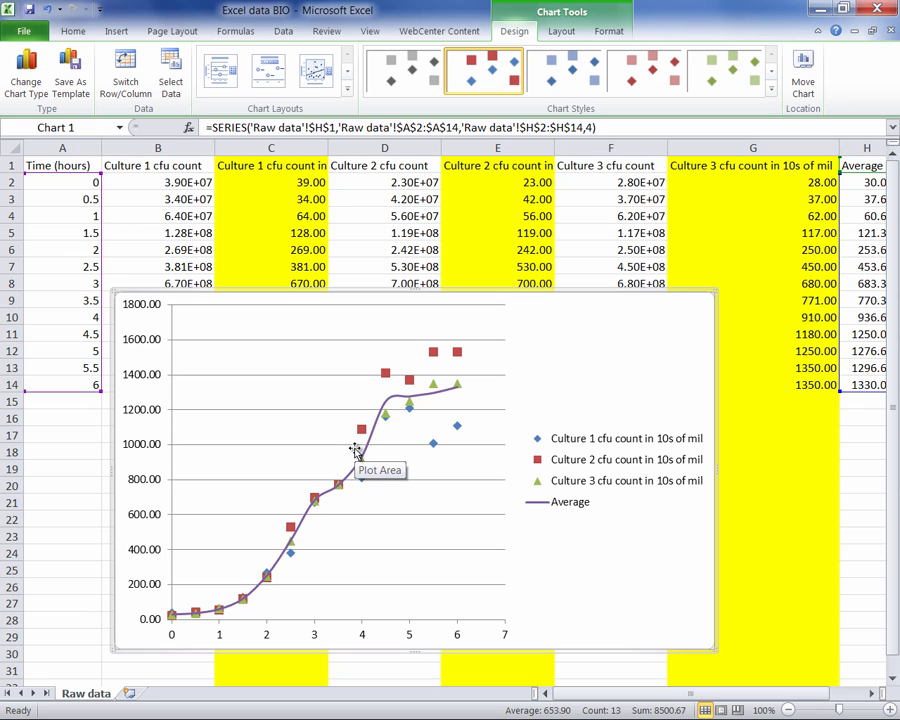
- Add a linear trendline to the Average series and display its R-squared value on the chart
{"action": "mouse_move", "coordinate": [372, 447]}
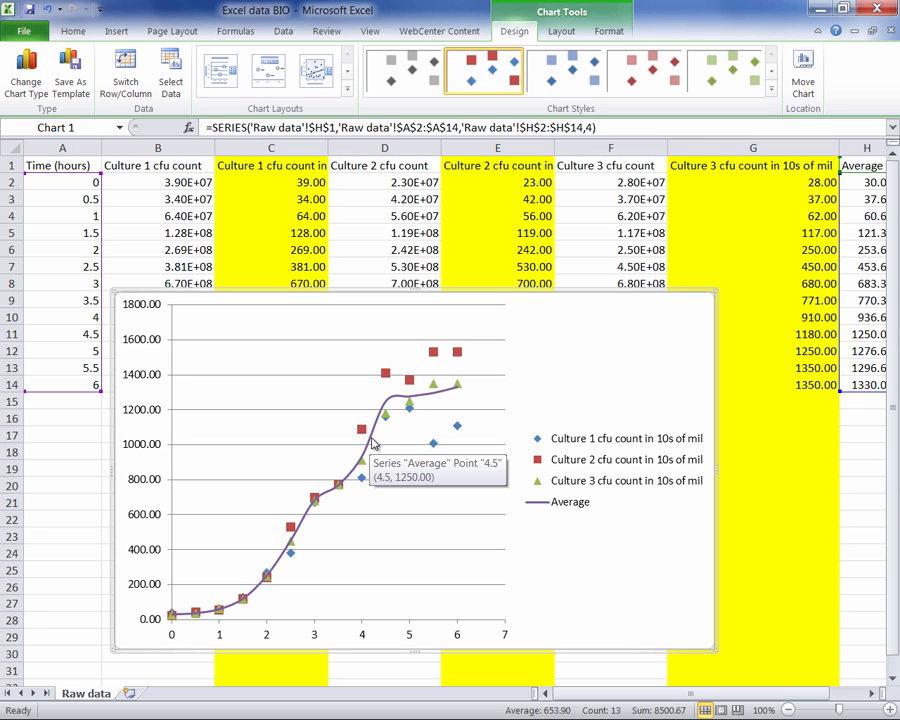
{"action": "left_click", "coordinate": [372, 445]}
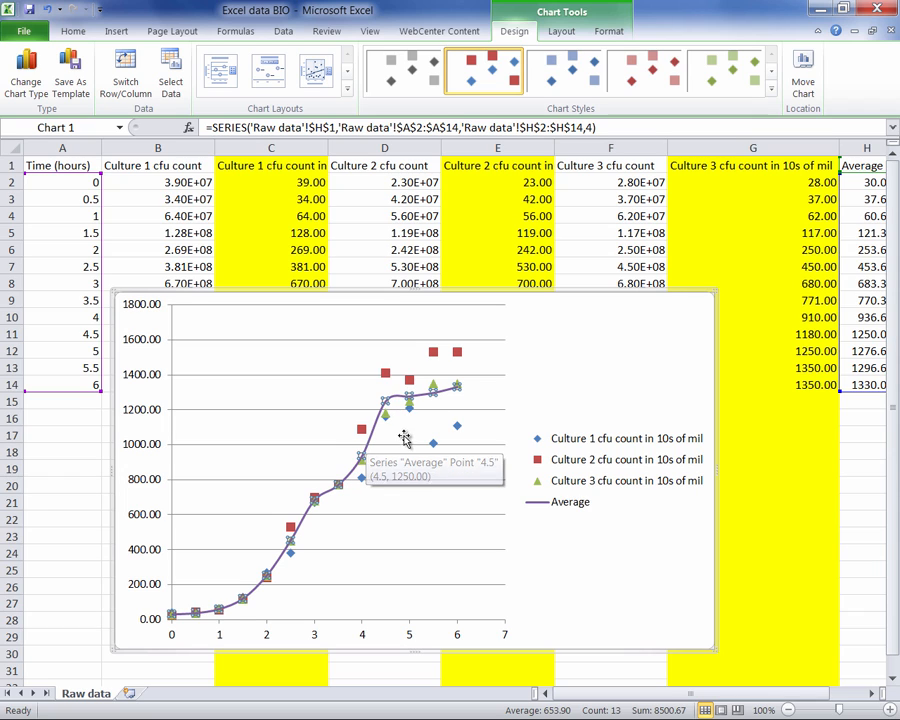
{"action": "left_click", "coordinate": [562, 31]}
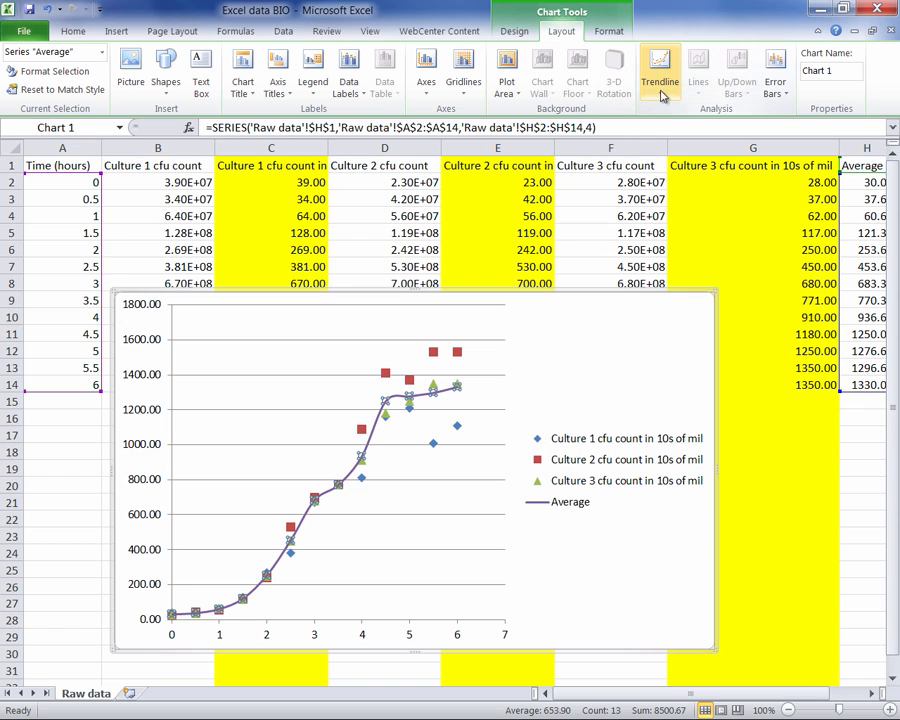
{"action": "left_click", "coordinate": [660, 95]}
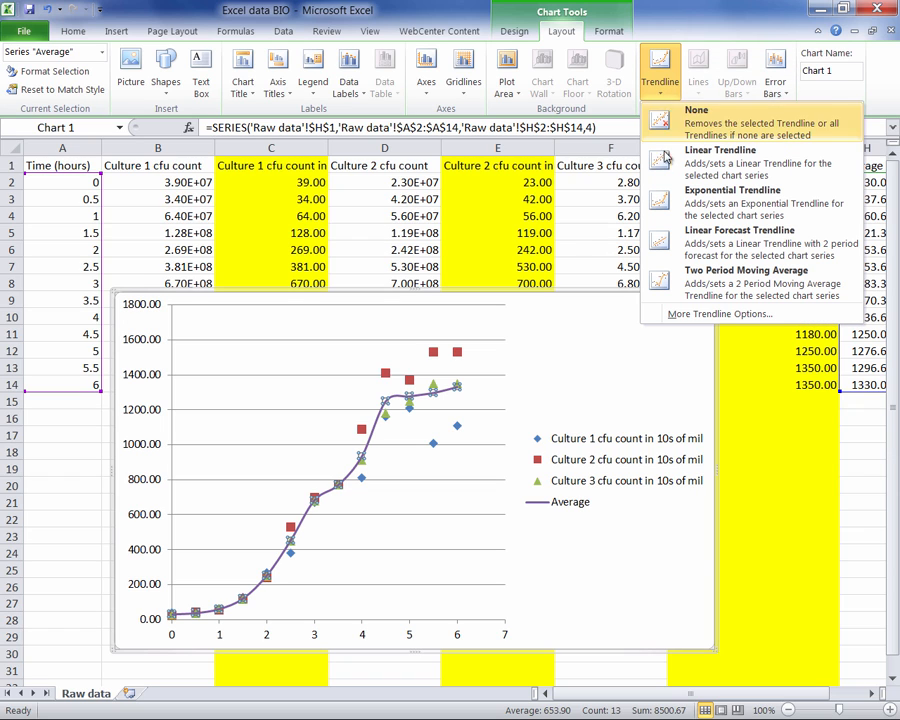
{"action": "left_click", "coordinate": [711, 317]}
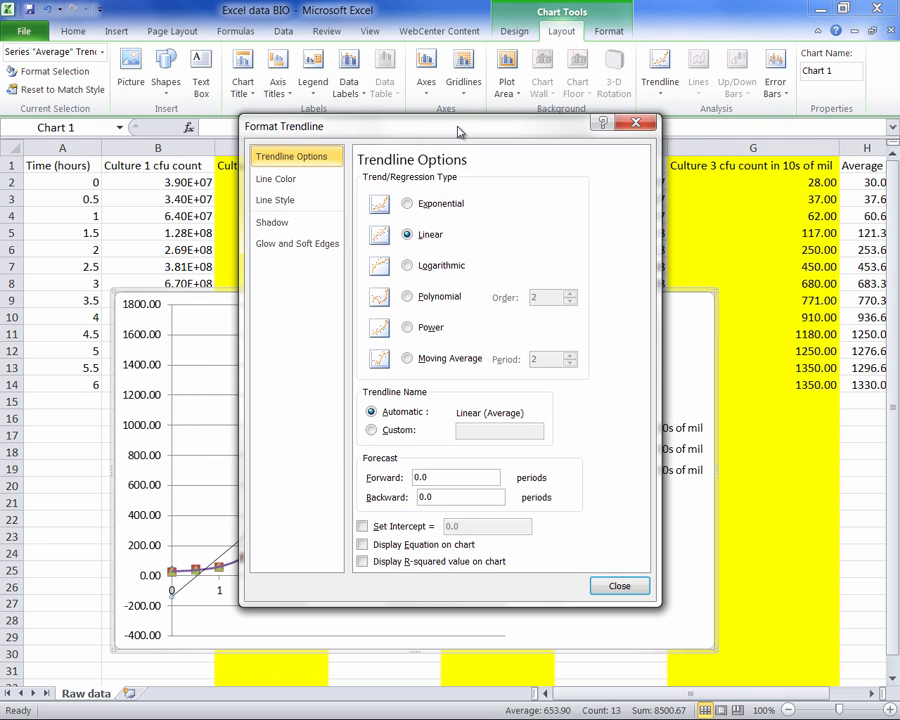
{"action": "left_click_drag", "start_coordinate": [459, 131], "coordinate": [712, 146]}
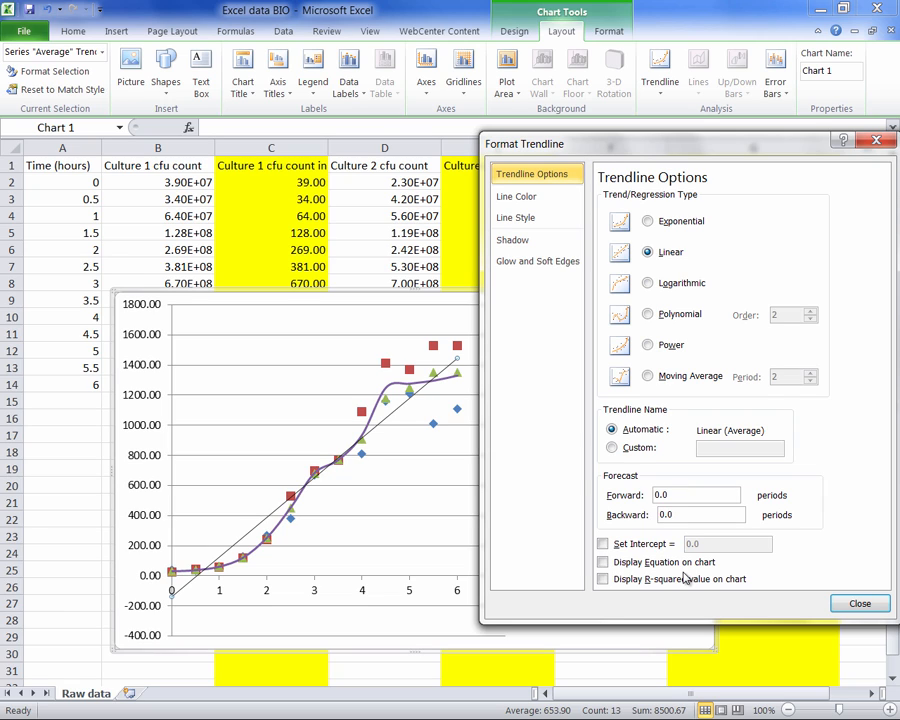
{"action": "left_click", "coordinate": [602, 580]}
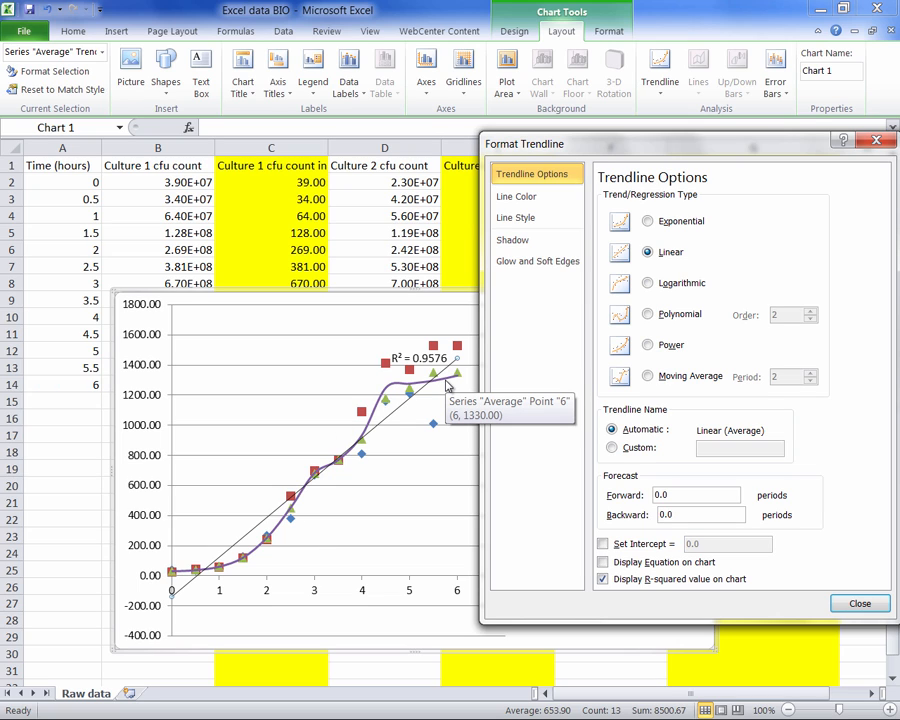
- Change the Average trendline's regression type to a polynomial of order 3
{"action": "left_click", "coordinate": [648, 315]}
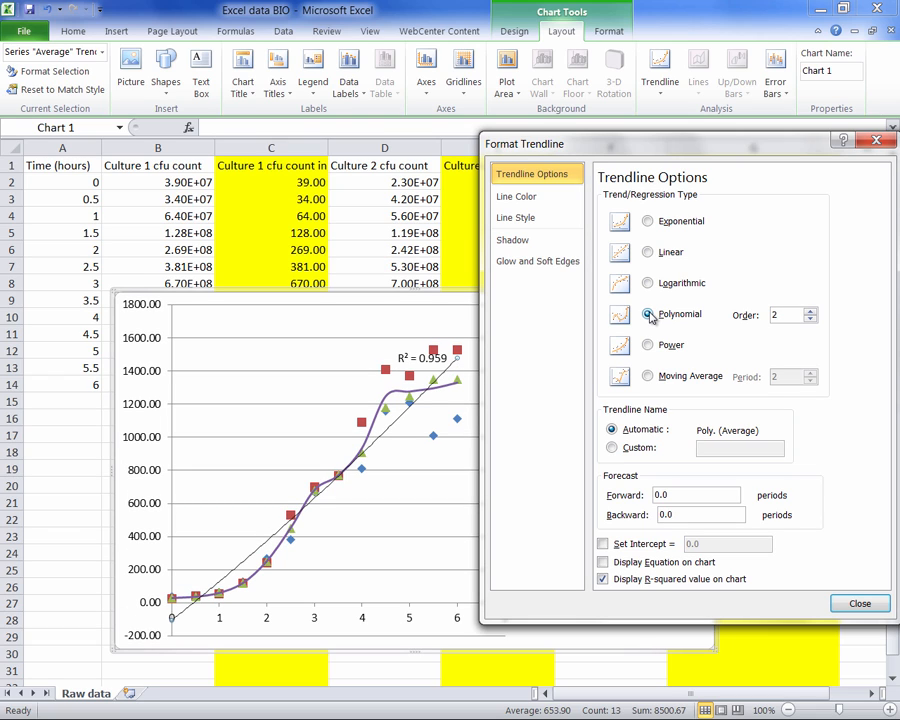
{"action": "left_click", "coordinate": [809, 314]}
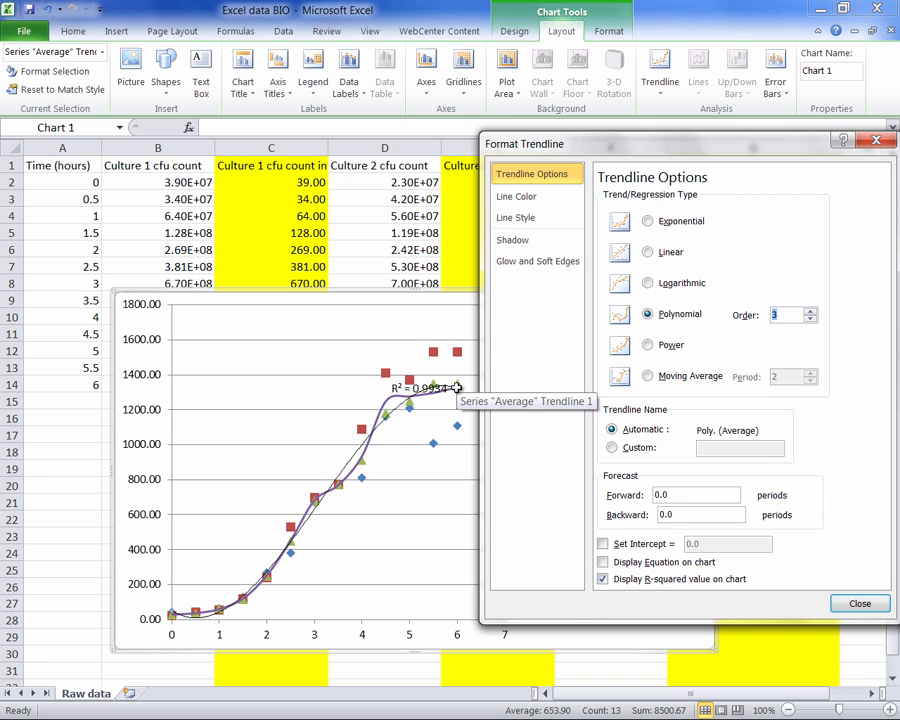
{"action": "left_click_drag", "start_coordinate": [690, 144], "coordinate": [702, 53]}
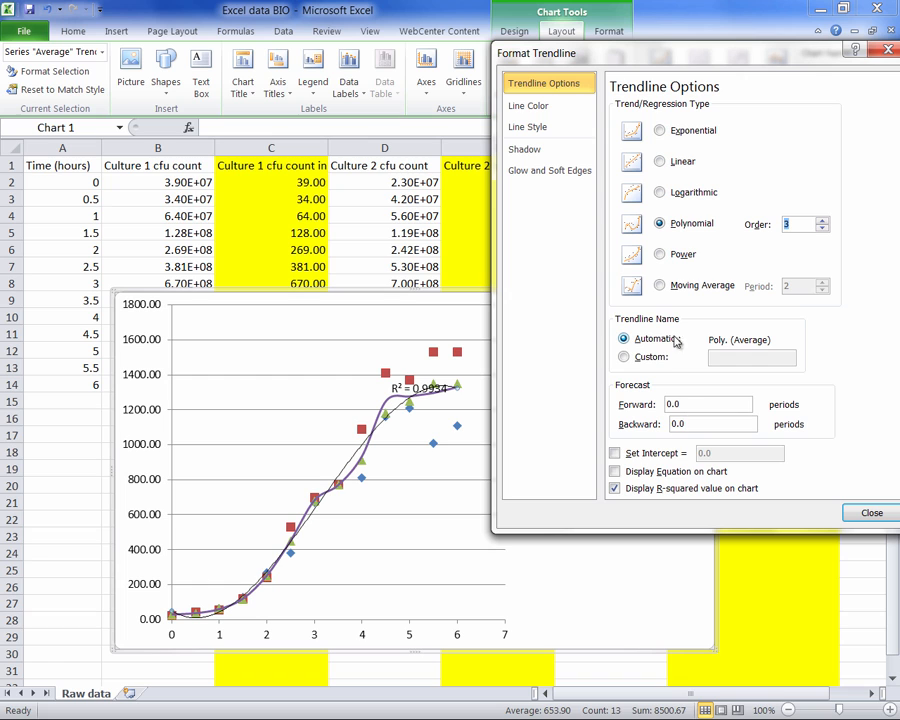
{"action": "left_click_drag", "start_coordinate": [706, 57], "coordinate": [747, 57]}
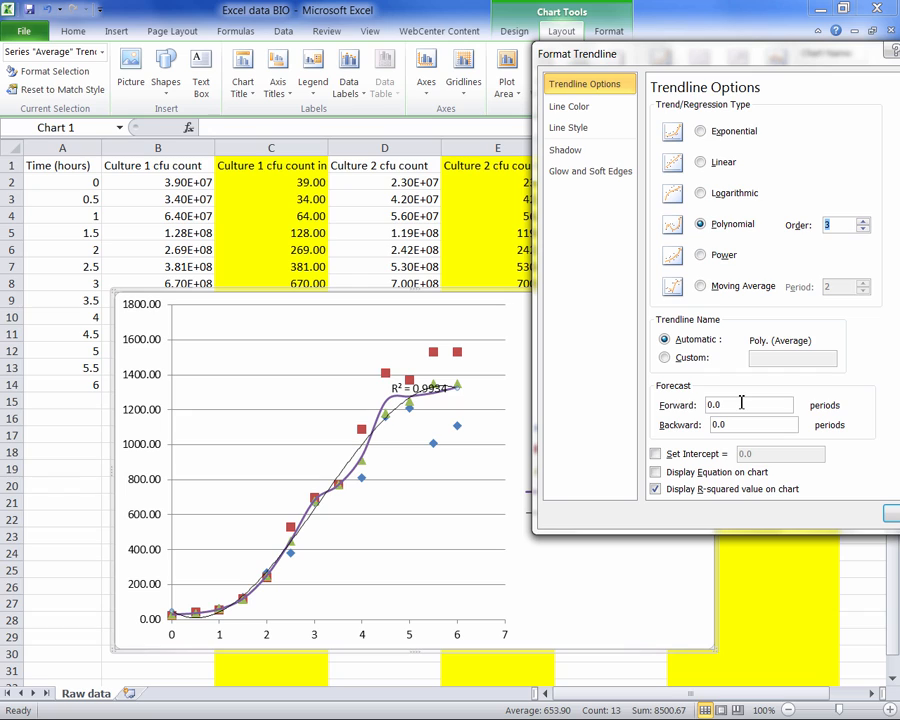
- Try forecasting the trendline 2 periods forward, and reset the forward forecast to 0
{"action": "left_click_drag", "start_coordinate": [733, 404], "coordinate": [697, 410]}
{"action": "type", "text": "2"}
{"action": "left_click", "coordinate": [747, 425]}
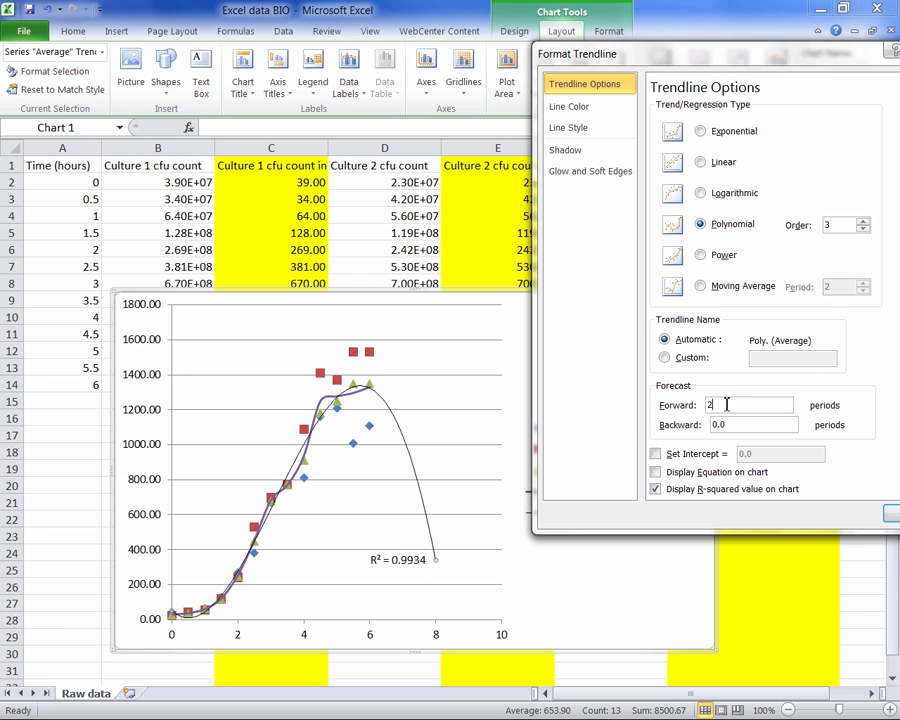
{"action": "left_click_drag", "start_coordinate": [727, 404], "coordinate": [693, 407]}
{"action": "type", "text": "0"}
{"action": "left_click", "coordinate": [728, 425]}
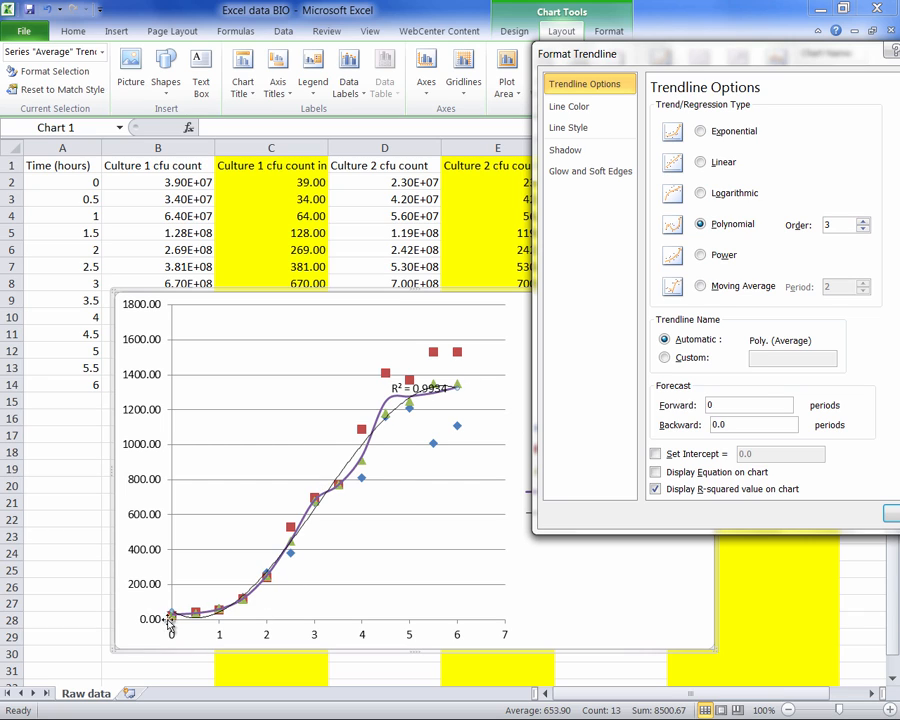
- Display the trendline equation on the chart and move its label to the empty area near the plot's upper-left corner
{"action": "mouse_move", "coordinate": [457, 386]}
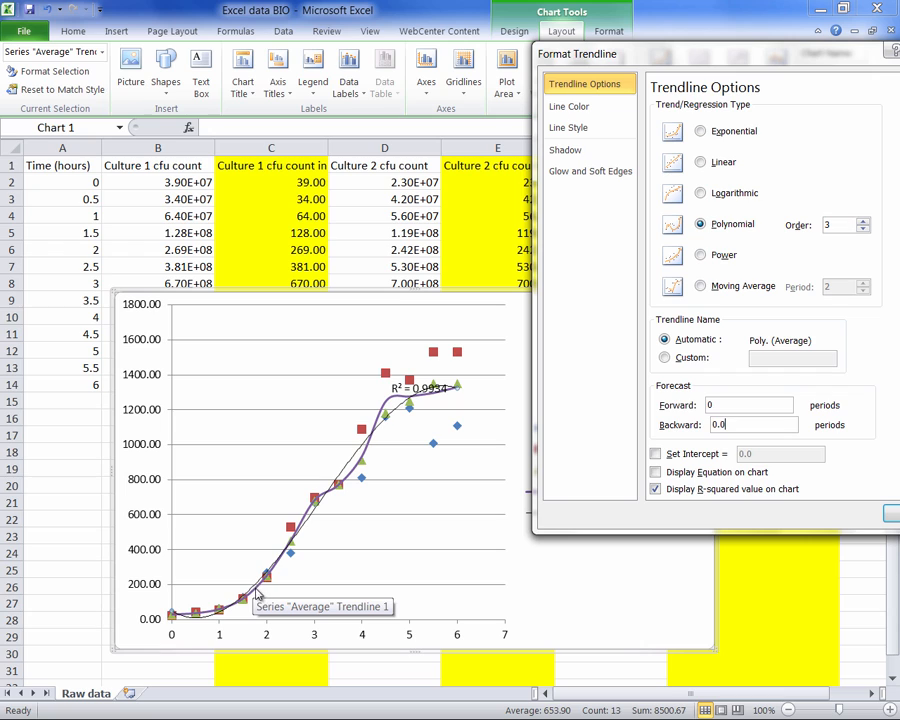
{"action": "mouse_move", "coordinate": [259, 593]}
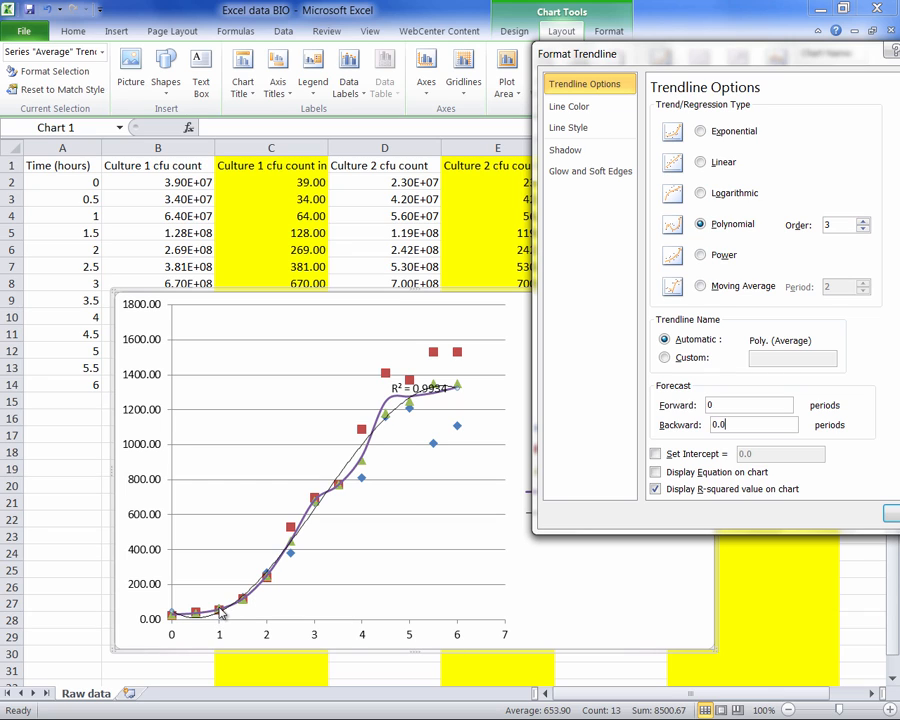
{"action": "mouse_move", "coordinate": [228, 612]}
{"action": "left_click", "coordinate": [656, 473]}
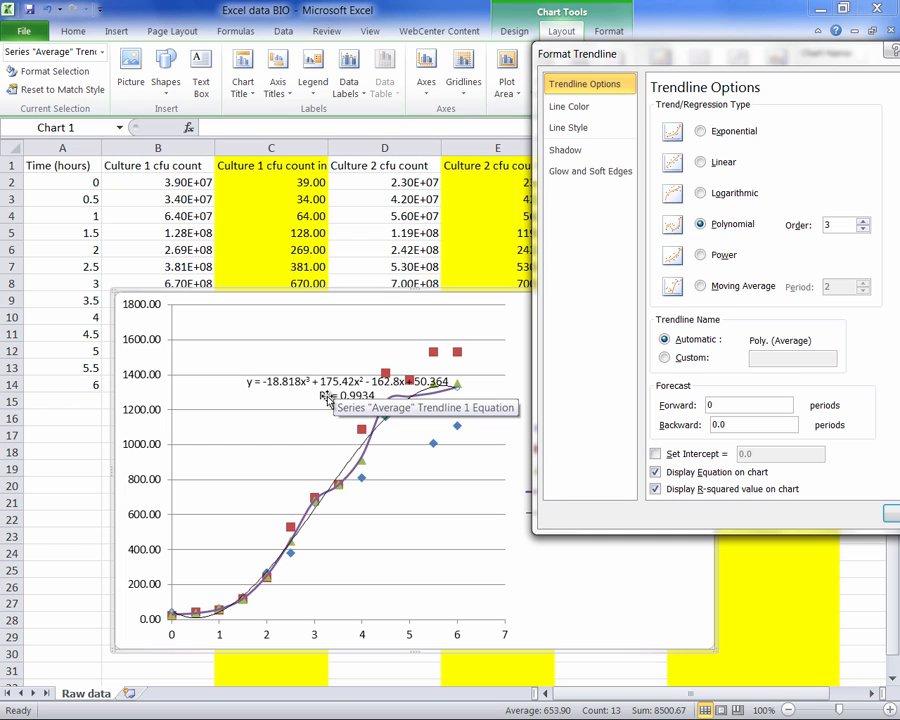
{"action": "left_click_drag", "start_coordinate": [327, 397], "coordinate": [257, 332]}
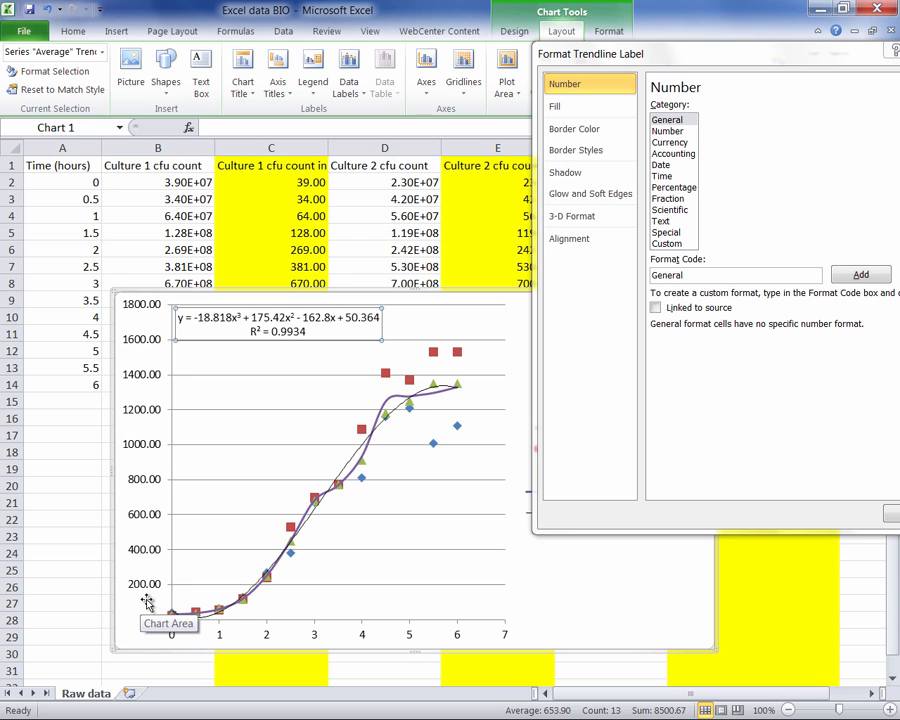
{"action": "left_click_drag", "start_coordinate": [848, 54], "coordinate": [663, 56]}
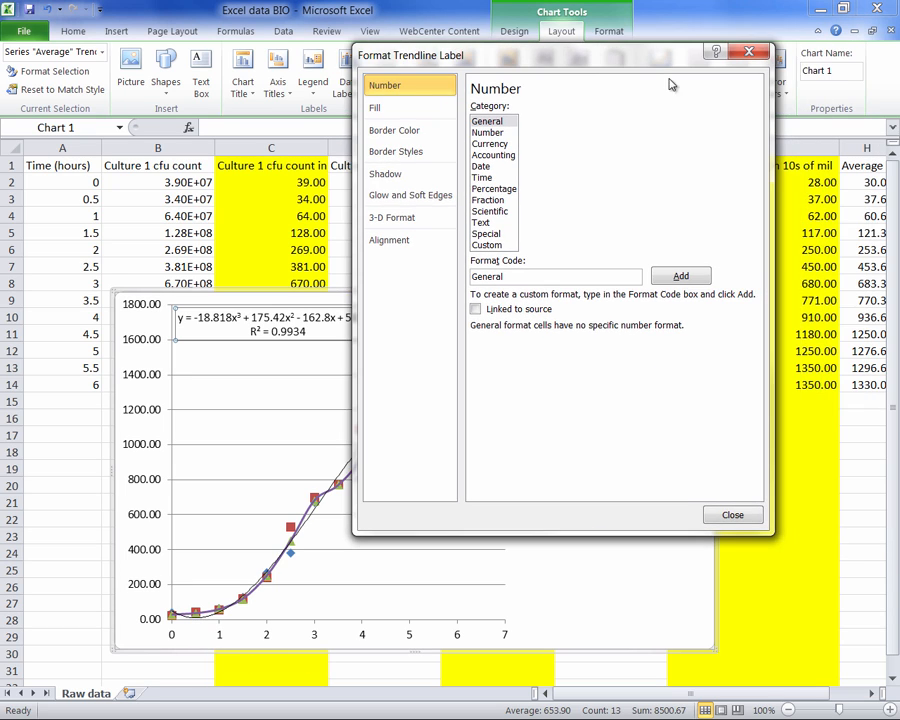
{"action": "left_click", "coordinate": [732, 516]}
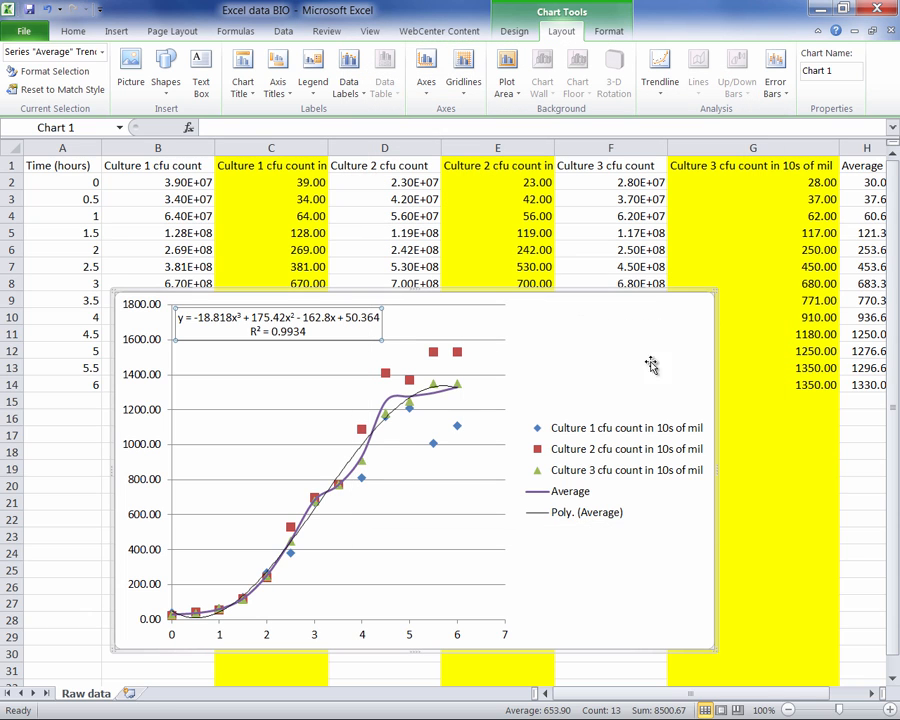
- Move the chart down and left, starting around row 10, and narrow columns C through G to make room beside the Average column
{"action": "left_click_drag", "start_coordinate": [614, 337], "coordinate": [645, 337]}
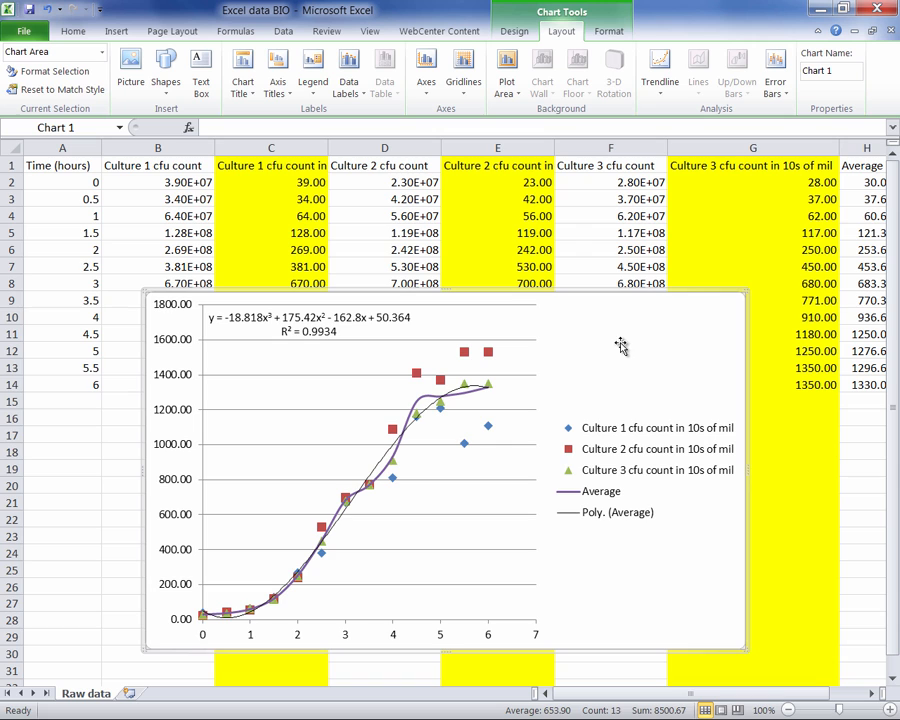
{"action": "left_click_drag", "start_coordinate": [618, 344], "coordinate": [507, 366]}
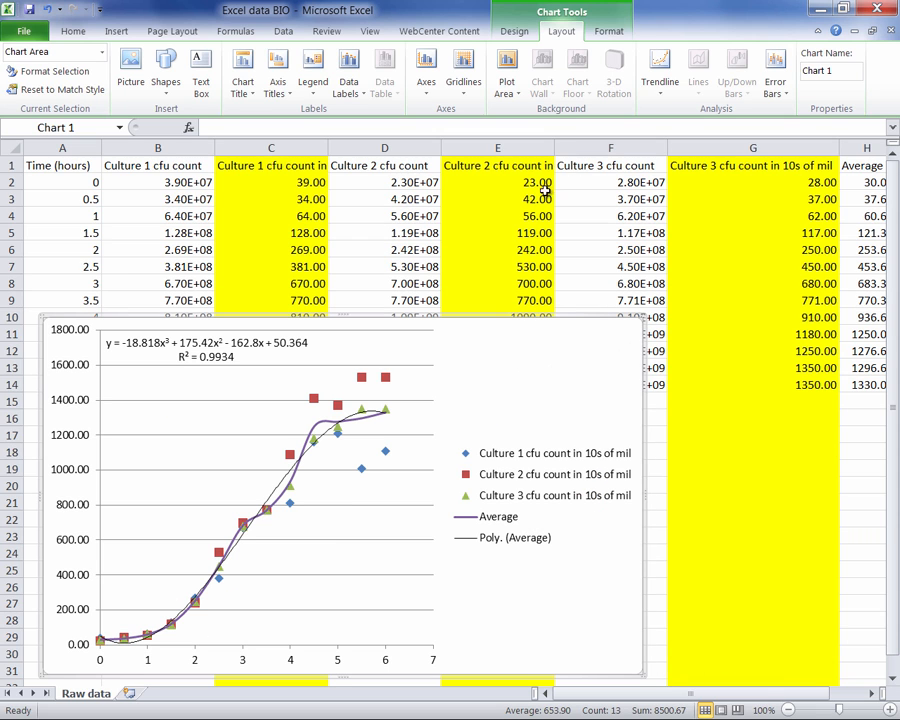
{"action": "left_click_drag", "start_coordinate": [550, 143], "coordinate": [531, 146]}
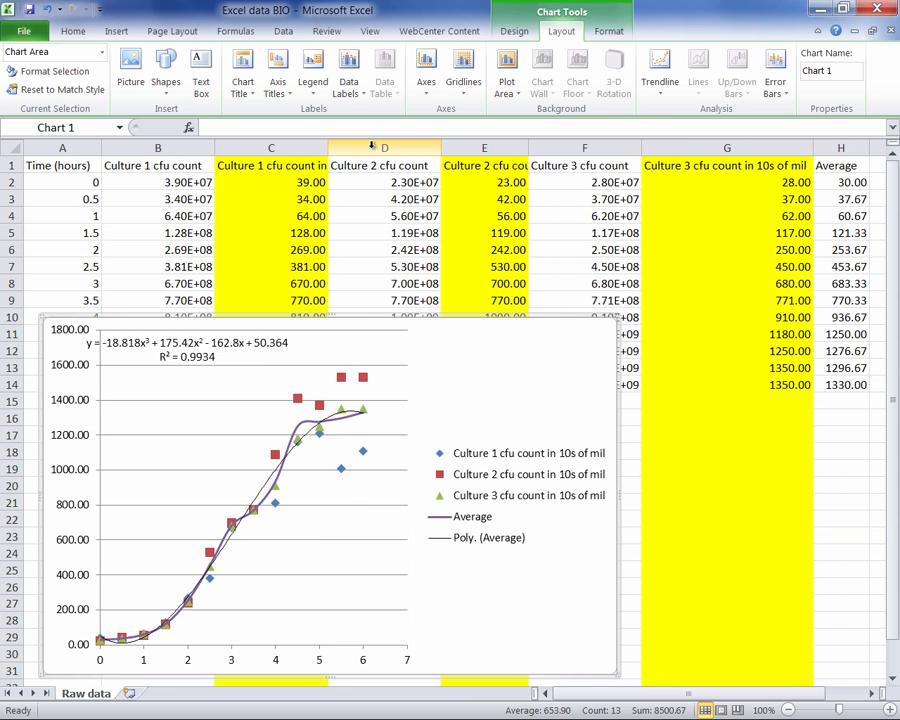
{"action": "left_click_drag", "start_coordinate": [443, 147], "coordinate": [418, 149]}
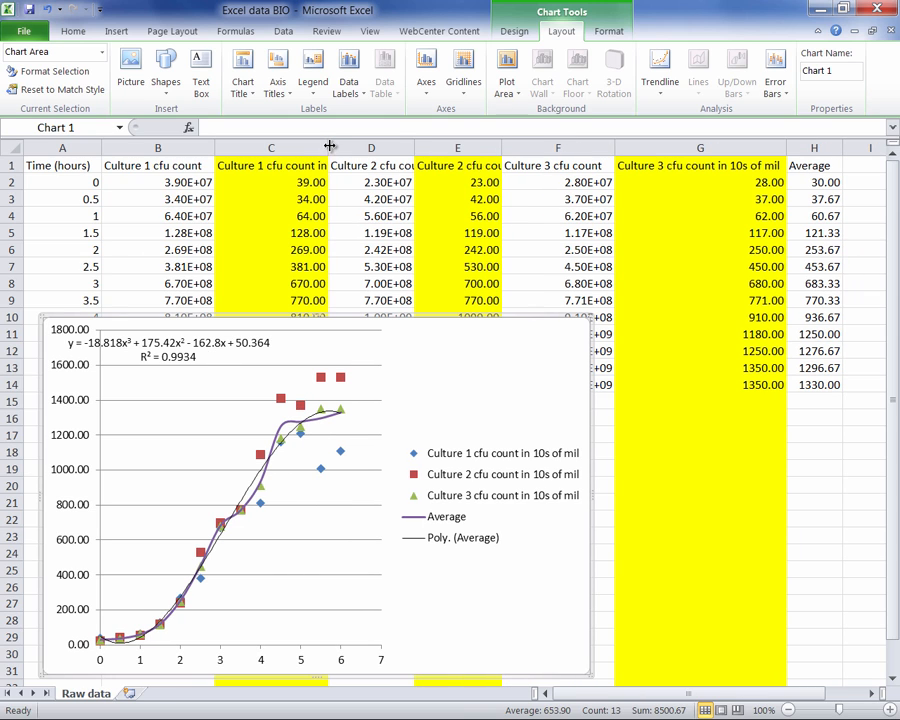
{"action": "left_click_drag", "start_coordinate": [328, 146], "coordinate": [291, 148]}
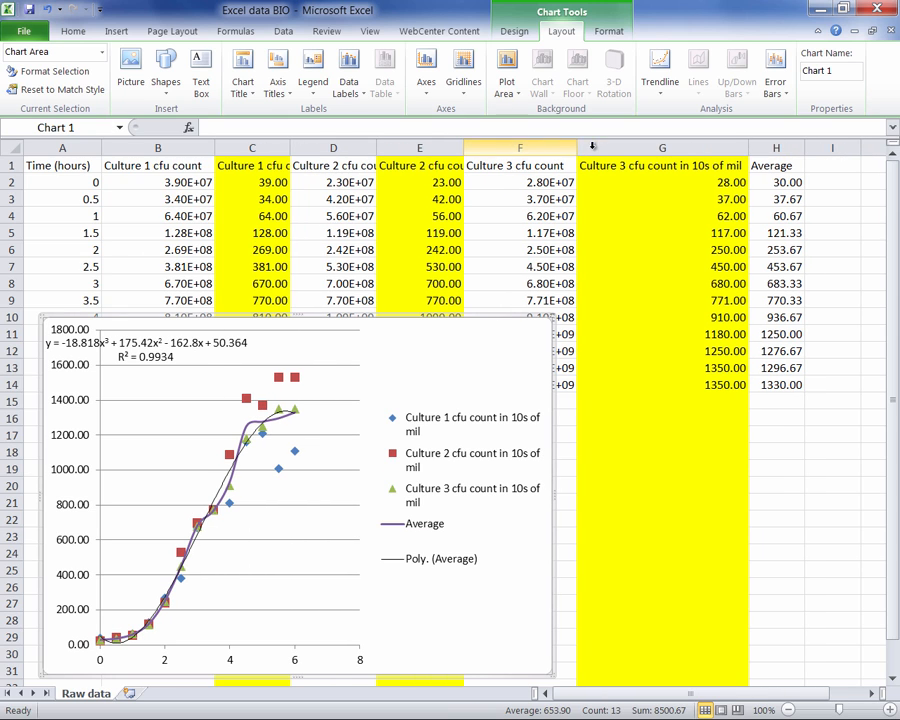
{"action": "left_click_drag", "start_coordinate": [576, 146], "coordinate": [540, 150]}
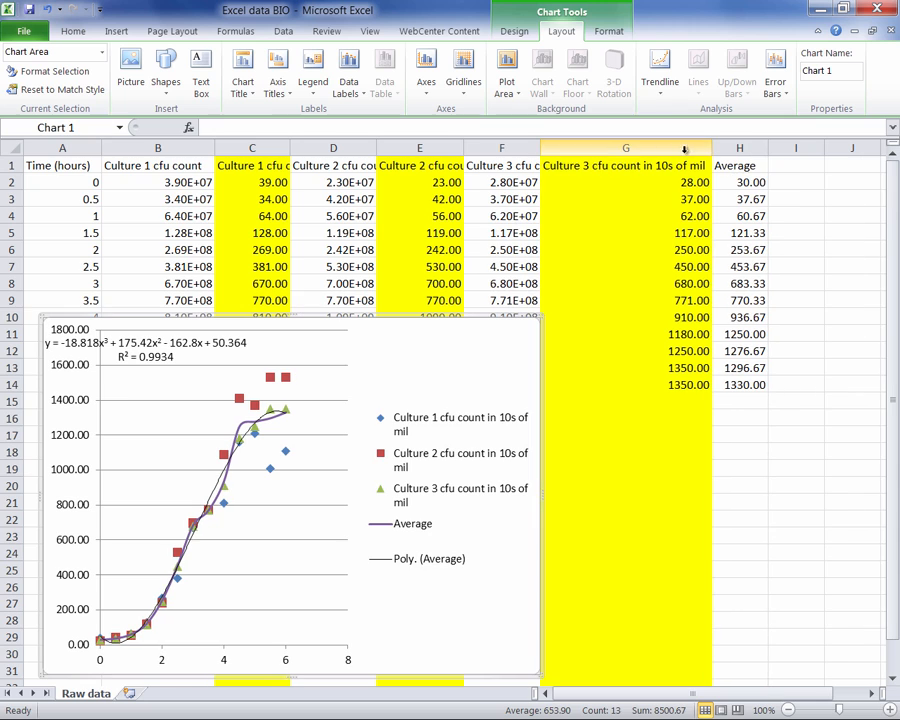
{"action": "left_click_drag", "start_coordinate": [706, 150], "coordinate": [636, 150]}
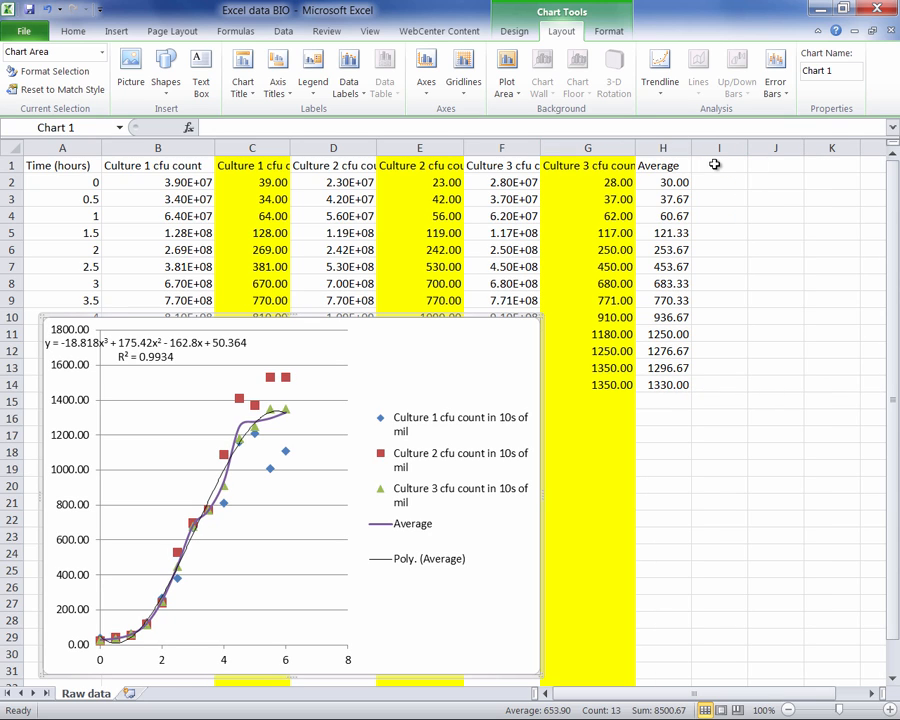
- Enter the header STD in cell I1 and select cell I2 below it
{"action": "left_click", "coordinate": [715, 164]}
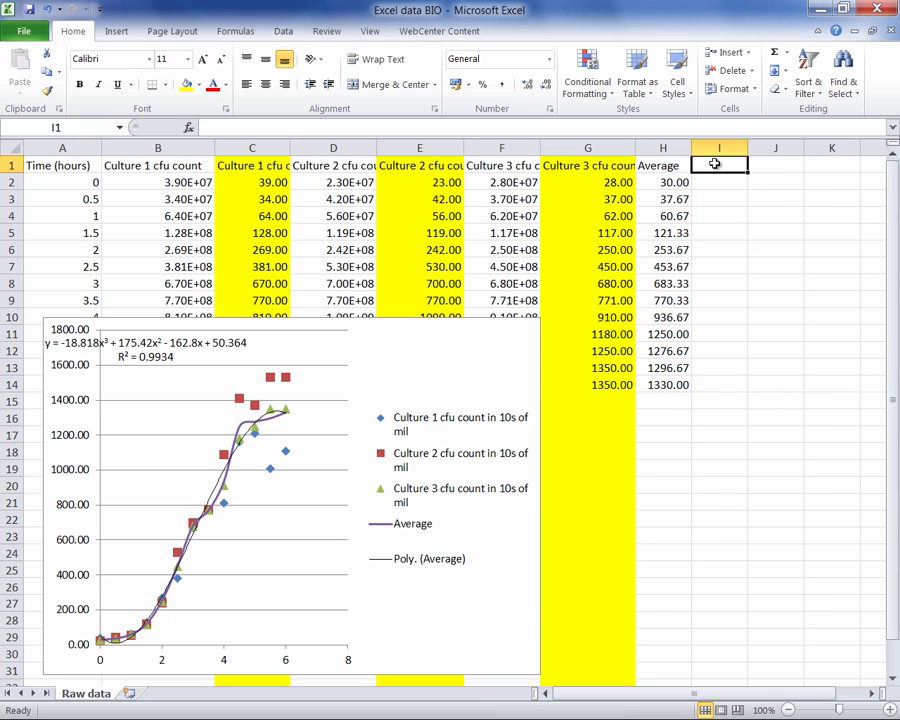
{"action": "type", "text": "STD"}
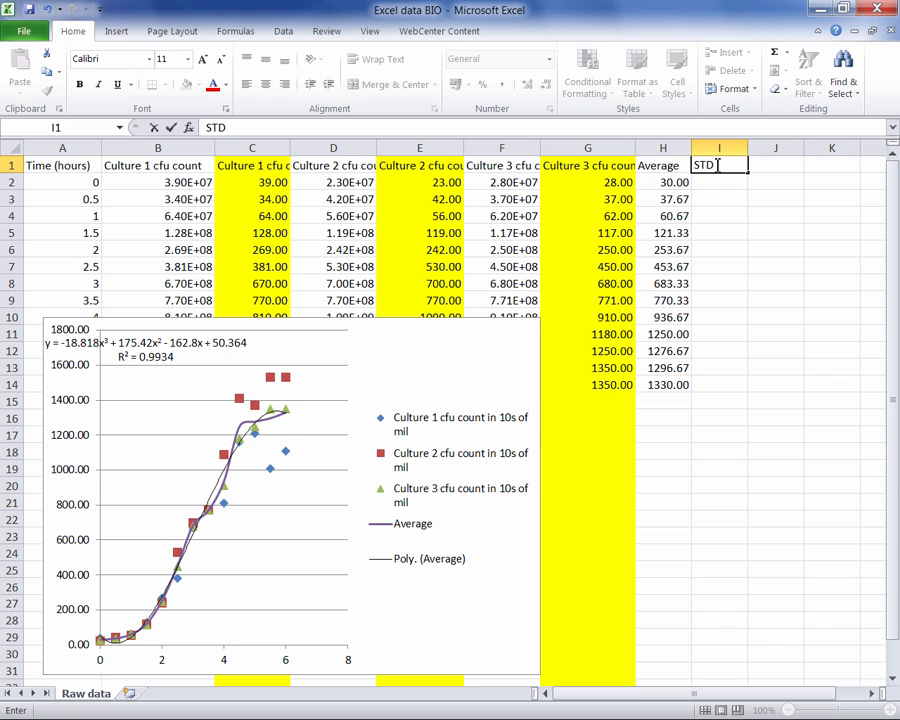
{"action": "left_click", "coordinate": [709, 180]}
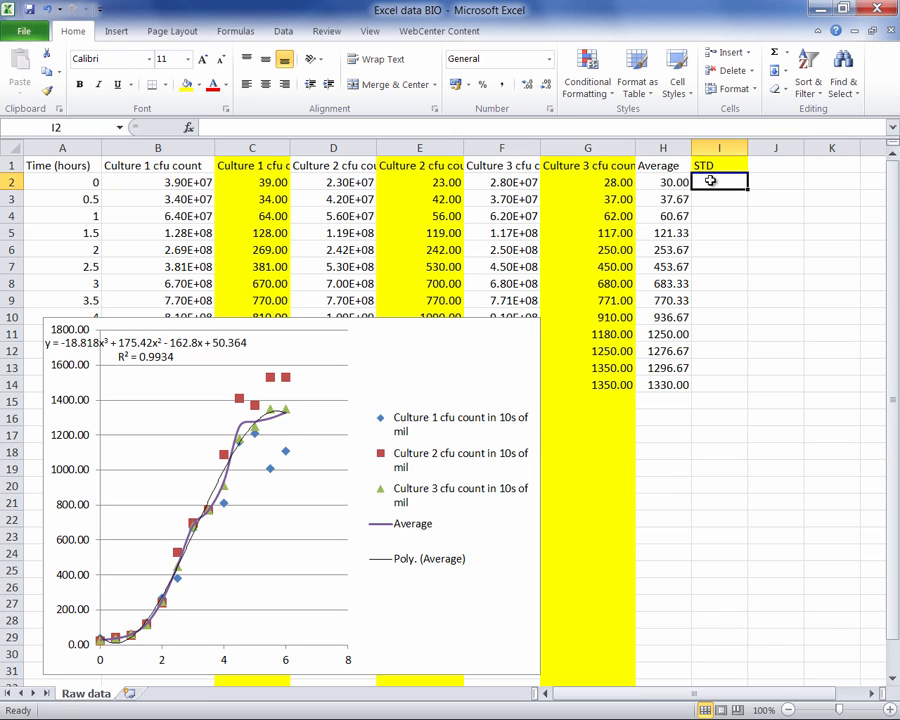
- Search the function list for "standard deviation" and insert STDEV.S into cell I2
{"action": "left_click", "coordinate": [187, 130]}
{"action": "type", "text": "s"}
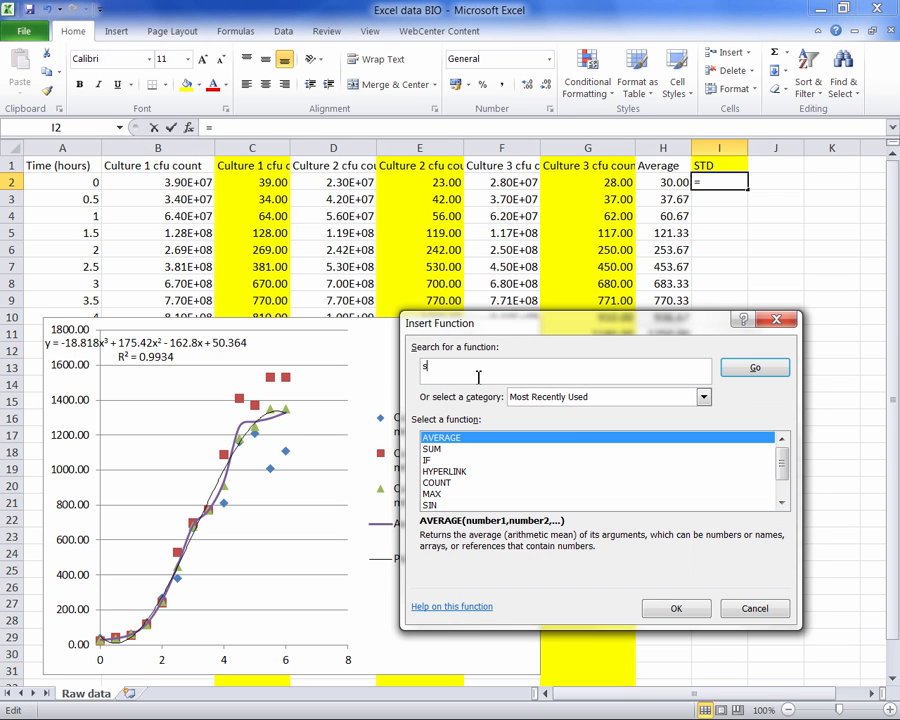
{"action": "type", "text": "tandard deviation"}
{"action": "left_click", "coordinate": [760, 369]}
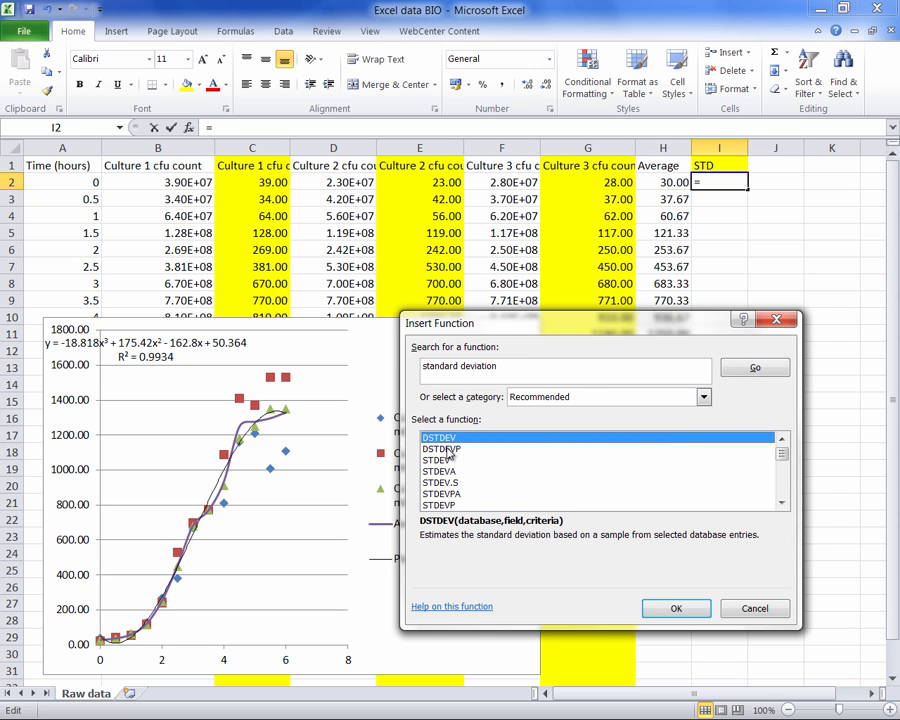
{"action": "left_click", "coordinate": [445, 450]}
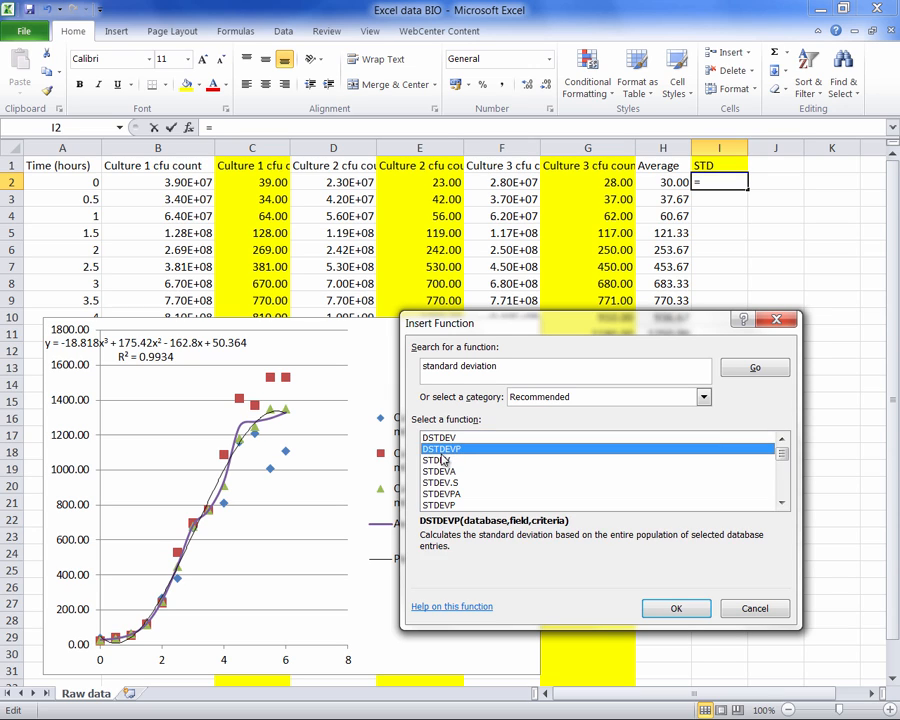
{"action": "left_click", "coordinate": [443, 460]}
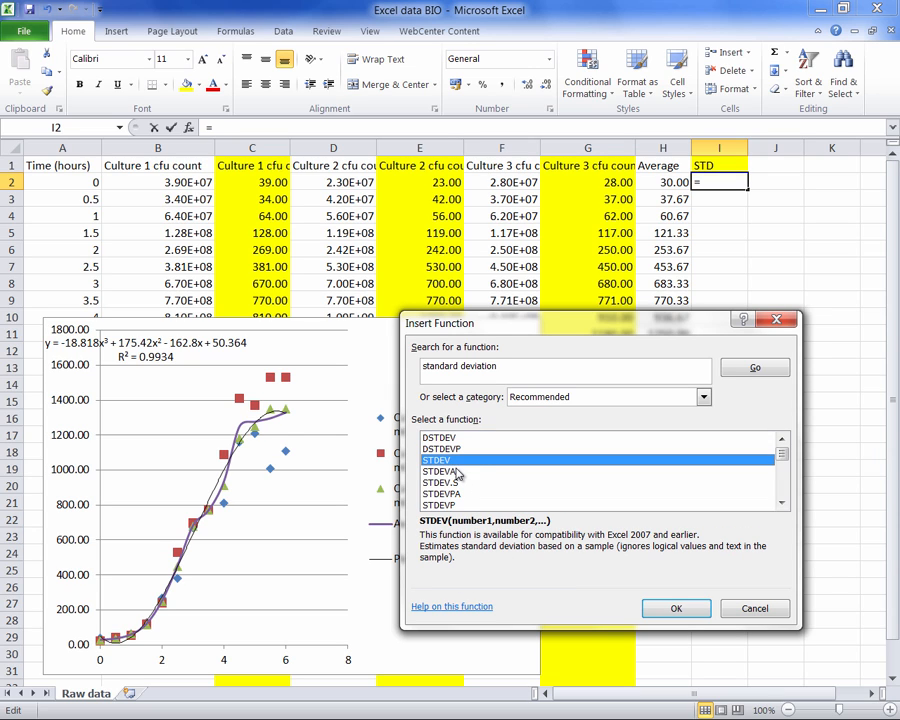
{"action": "left_click", "coordinate": [436, 483]}
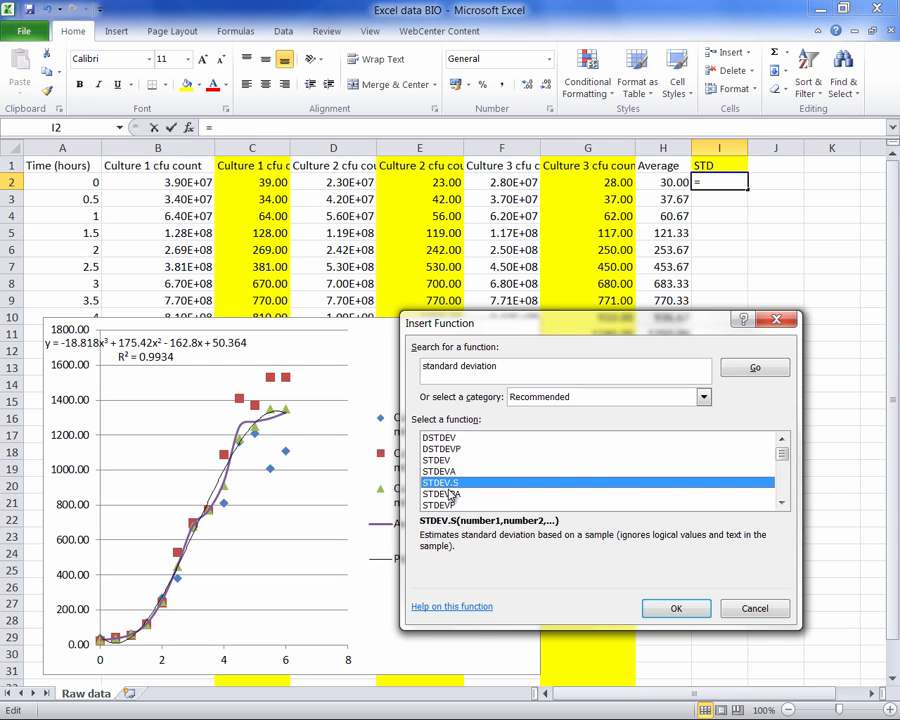
{"action": "left_click", "coordinate": [688, 605]}
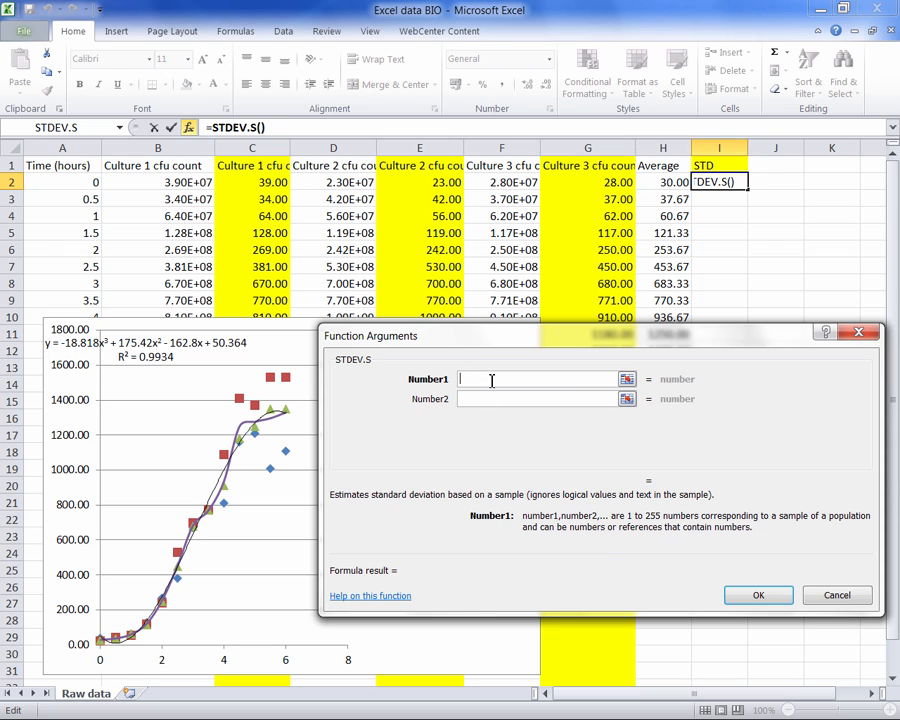
- Use C2, E2 and G2 as the STDEV.S arguments and fill the formula down to I14
{"action": "left_click", "coordinate": [253, 182]}
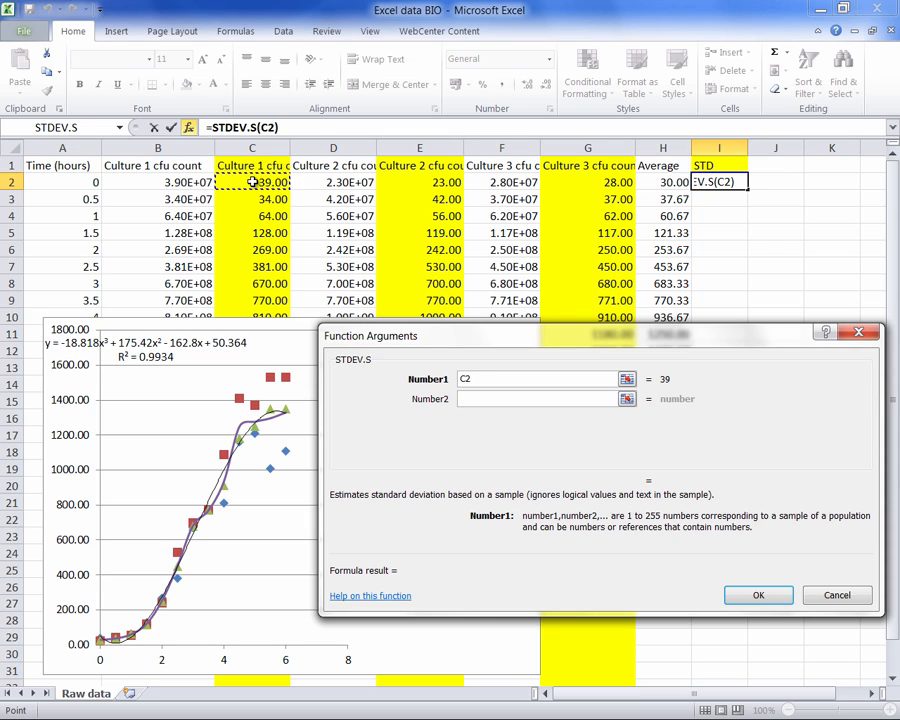
{"action": "left_click", "coordinate": [476, 396]}
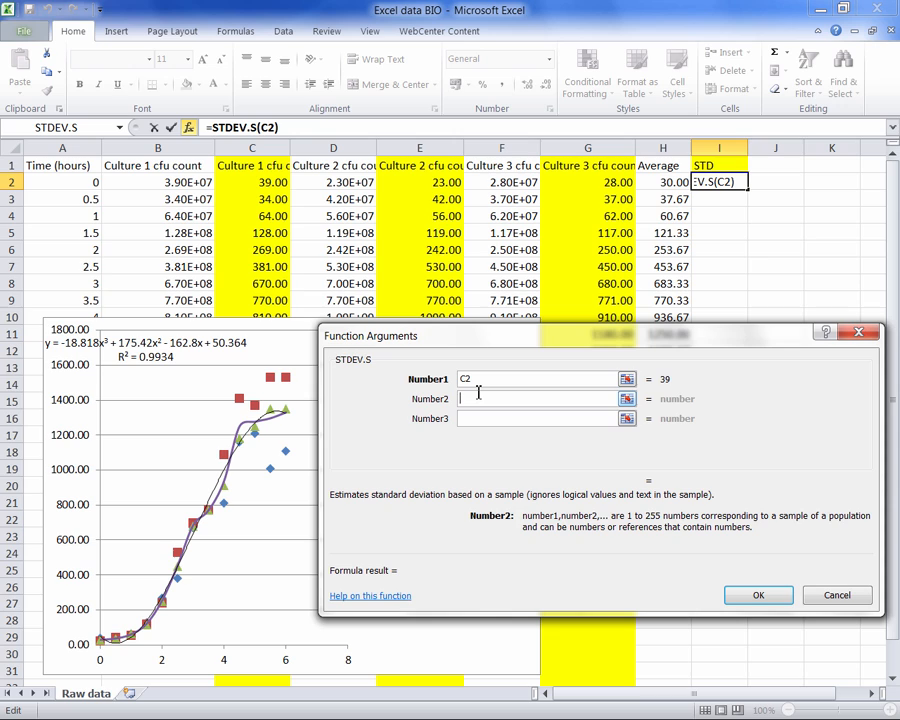
{"action": "left_click", "coordinate": [434, 182]}
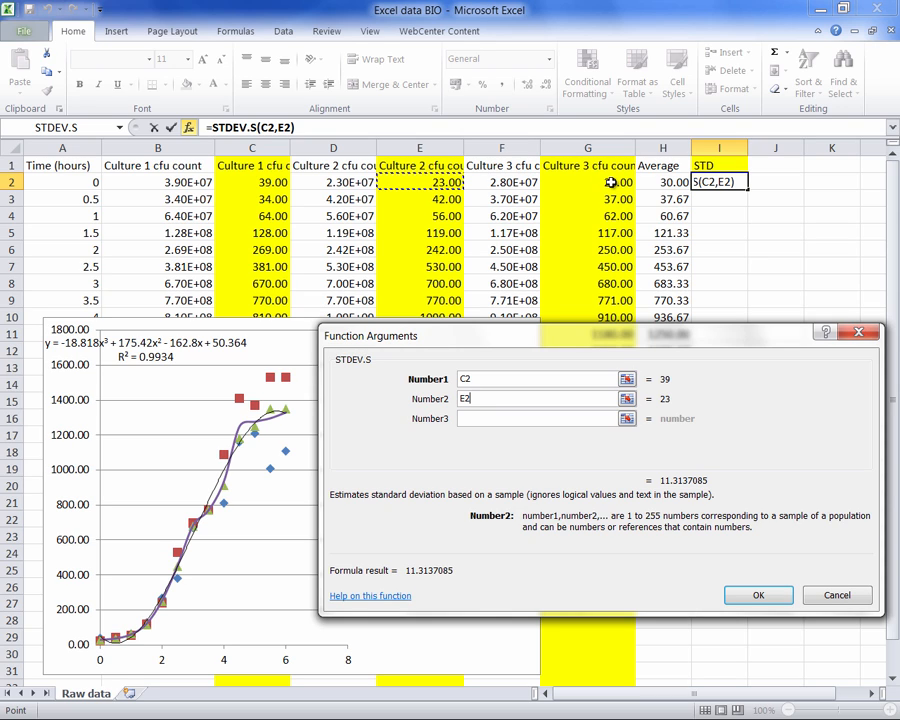
{"action": "left_click", "coordinate": [466, 418]}
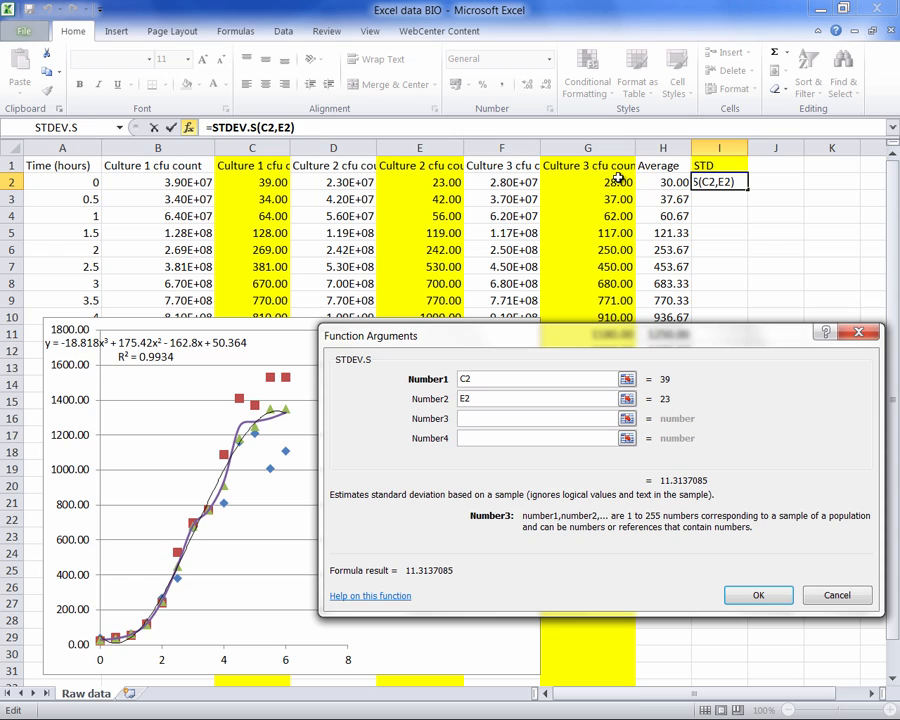
{"action": "left_click", "coordinate": [619, 180]}
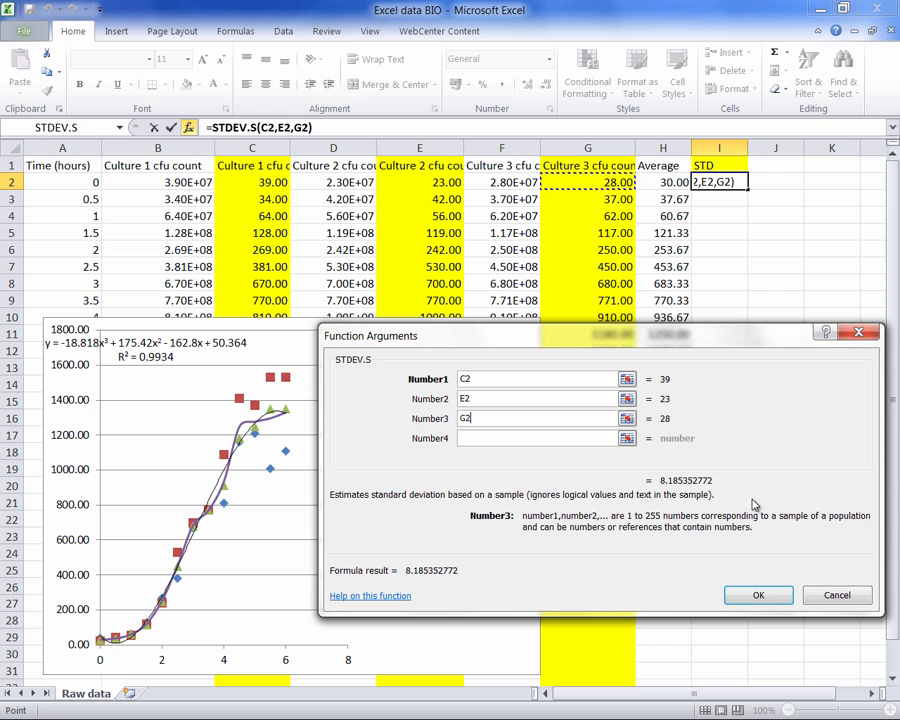
{"action": "left_click", "coordinate": [755, 597]}
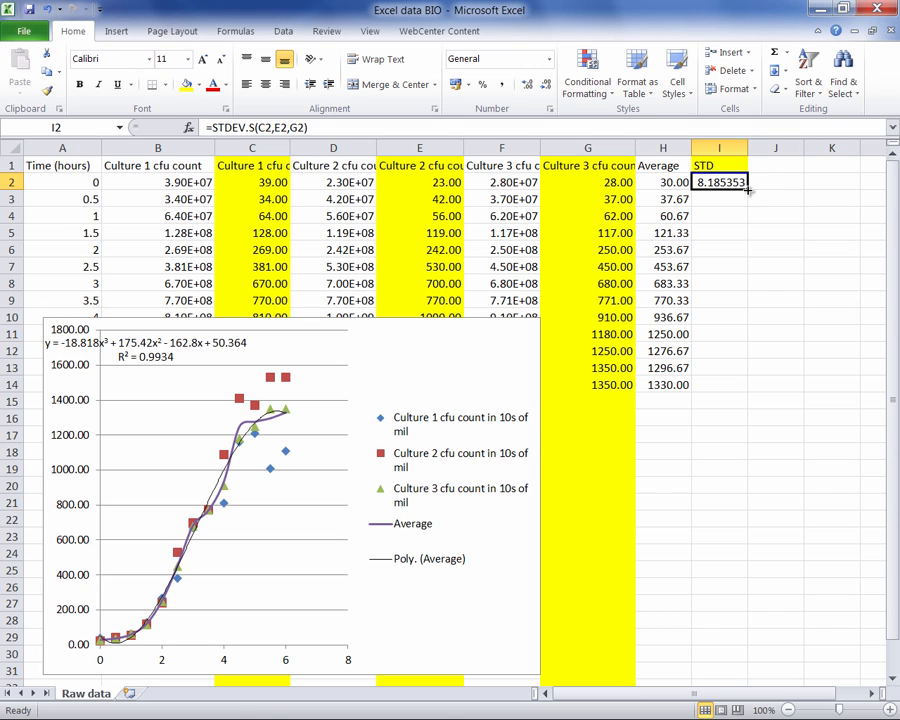
{"action": "left_click_drag", "start_coordinate": [747, 190], "coordinate": [742, 386]}
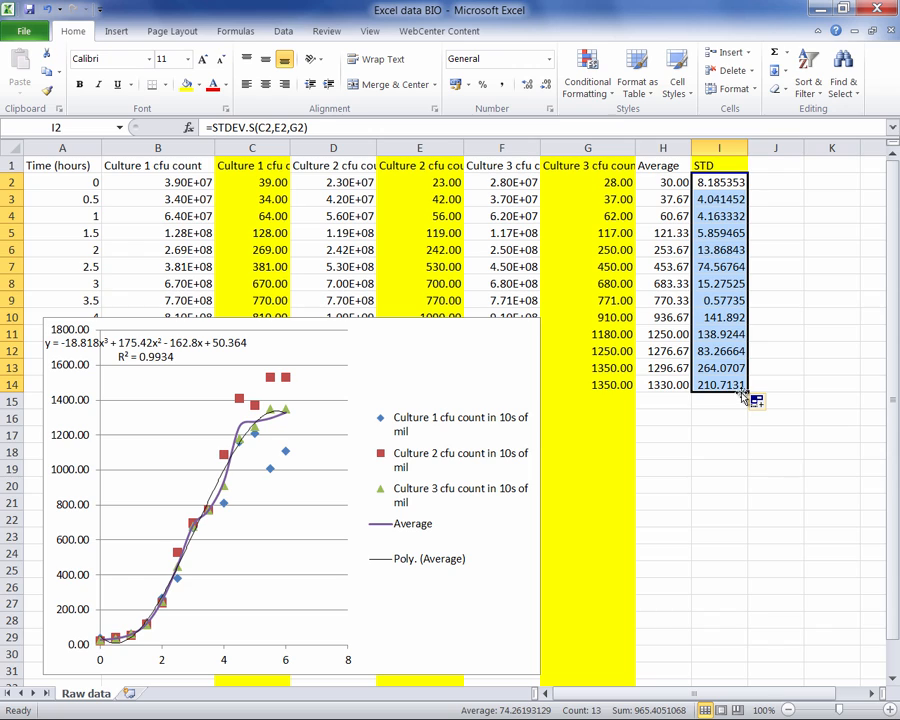
- Enter the header "half STD" in cell J1
{"action": "left_click", "coordinate": [768, 167]}
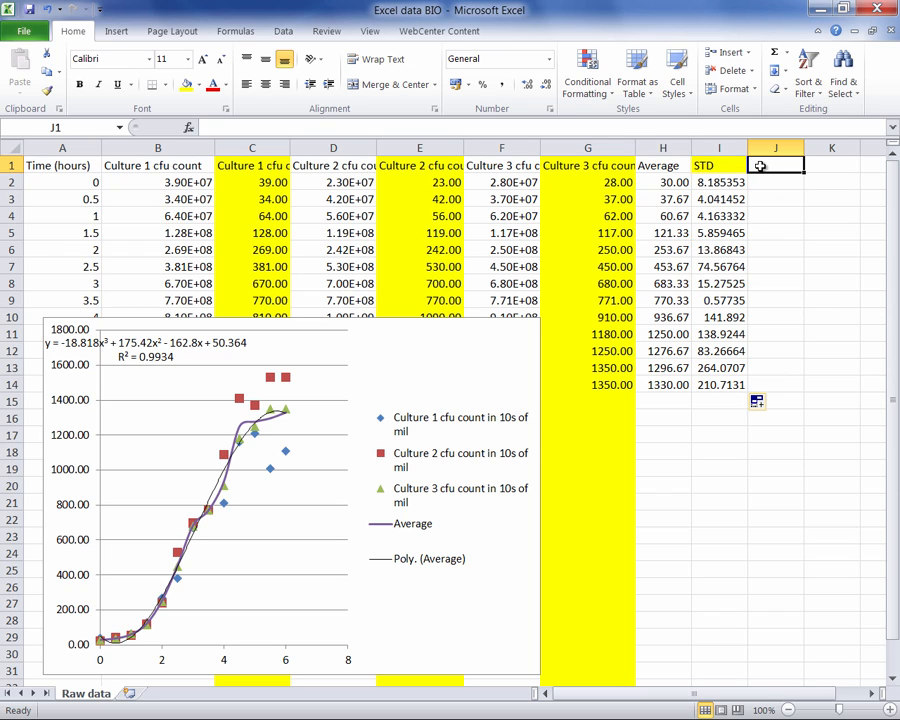
{"action": "type", "text": "half"}
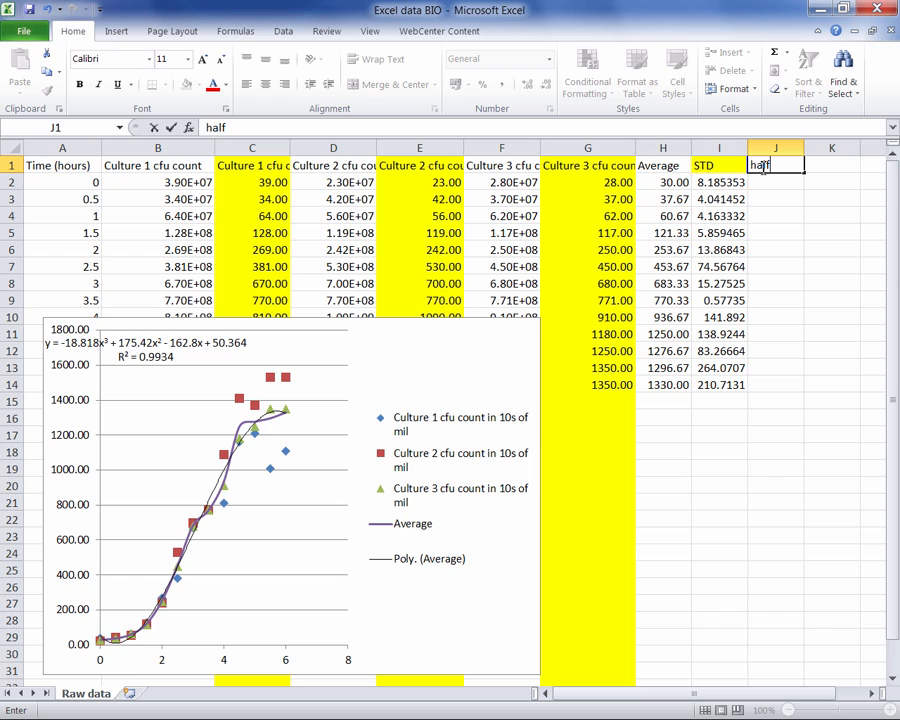
{"action": "type", "text": " STD"}
- Calculate half the standard deviation in J2 with =I2/2 and fill the formula down to J14
{"action": "left_click", "coordinate": [778, 178]}
{"action": "type", "text": "="}
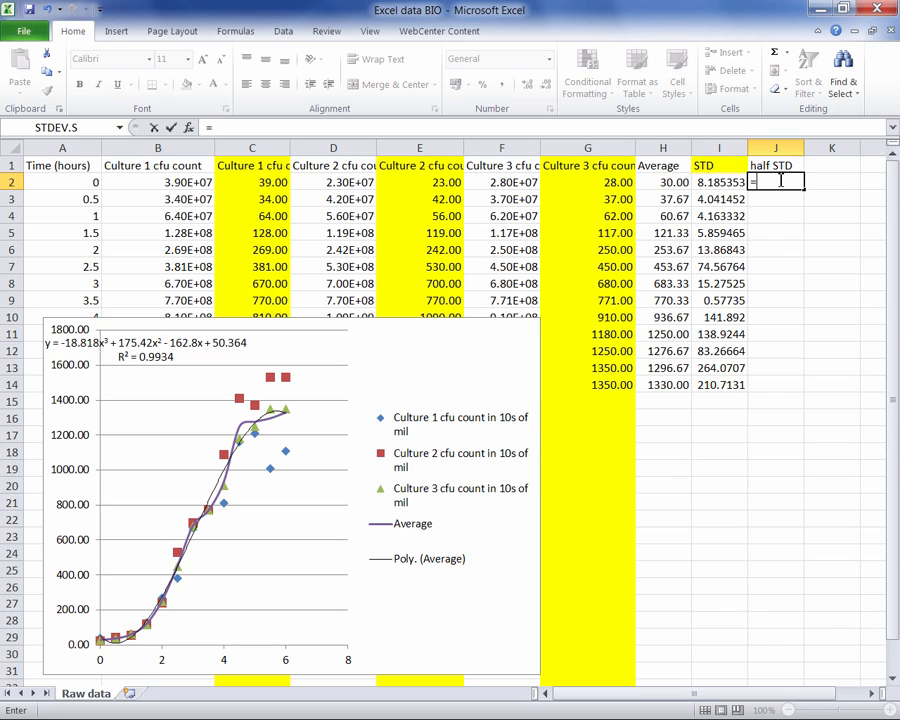
{"action": "left_click", "coordinate": [733, 184]}
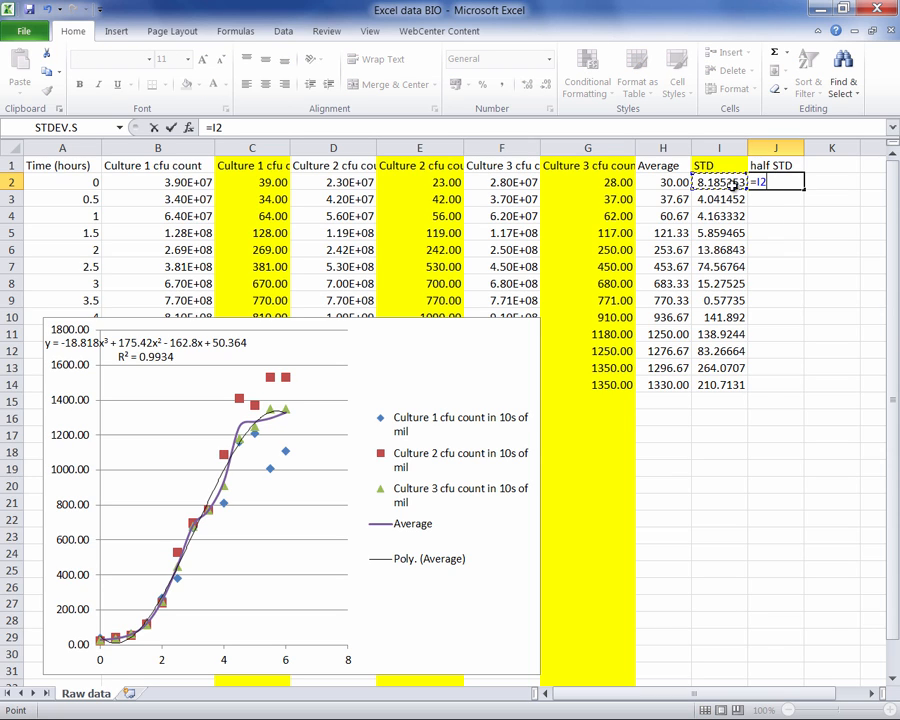
{"action": "type", "text": "/2"}
{"action": "key", "text": "Return"}
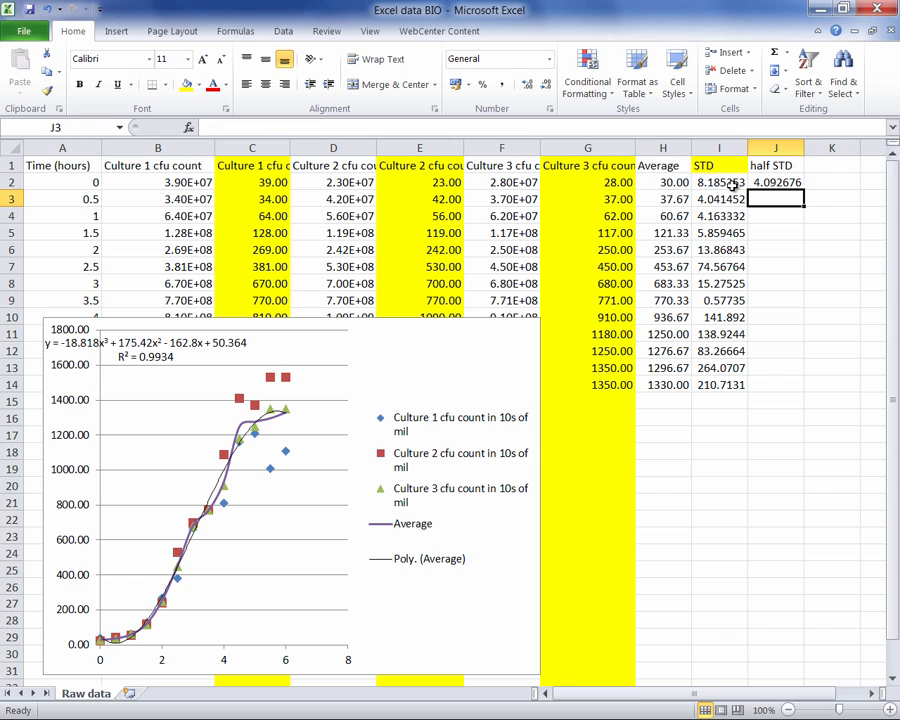
{"action": "left_click", "coordinate": [785, 185]}
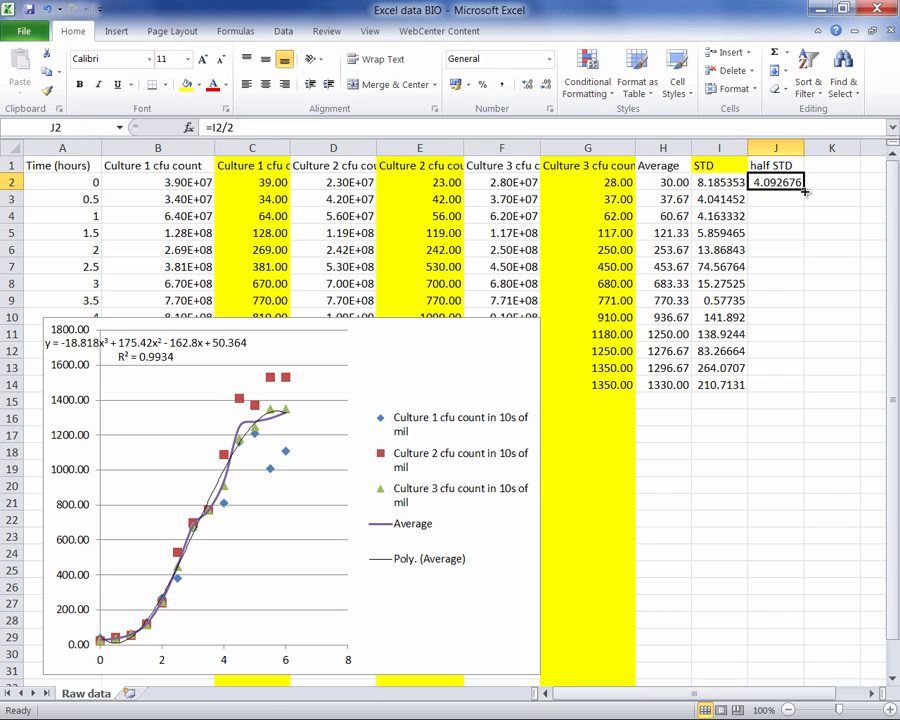
{"action": "left_click_drag", "start_coordinate": [804, 190], "coordinate": [806, 390]}
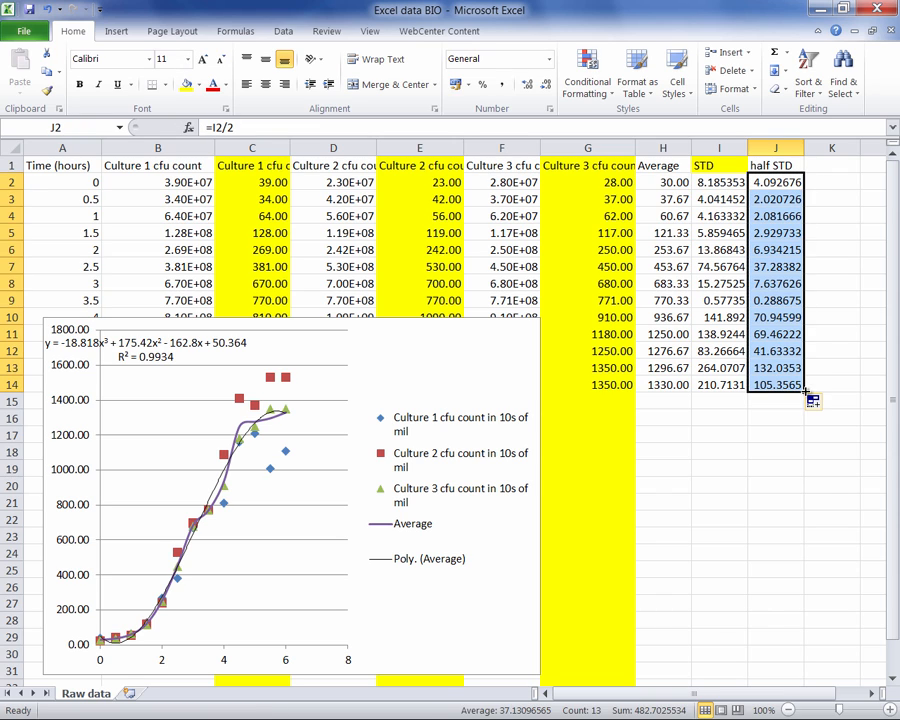
- Move the chart up and right, and enlarge it to span roughly columns B to H and rows 2 to 28
{"action": "left_click_drag", "start_coordinate": [482, 364], "coordinate": [544, 321]}
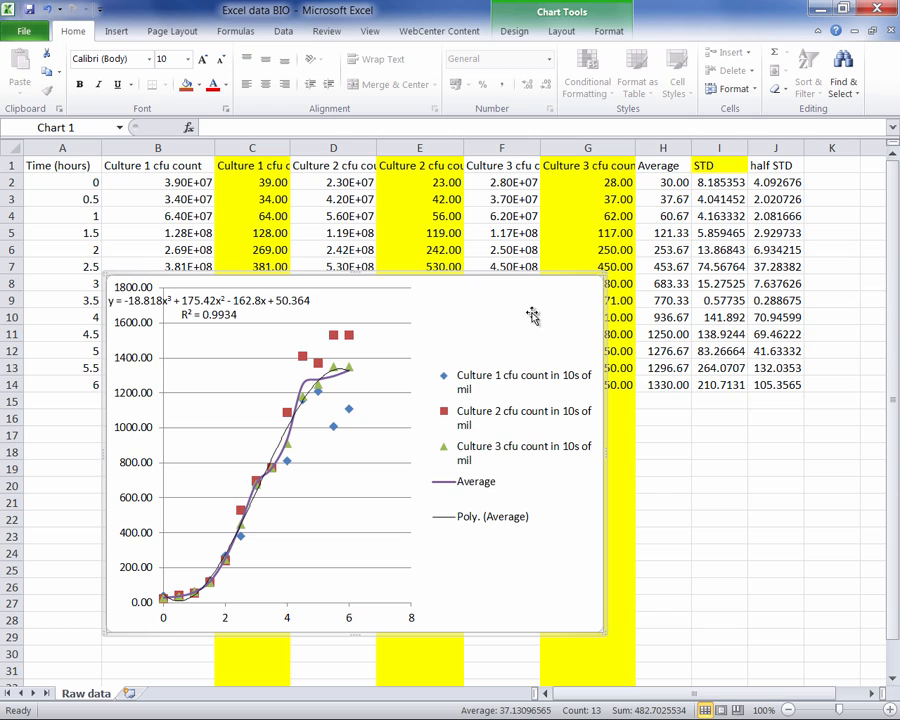
{"action": "left_click_drag", "start_coordinate": [603, 276], "coordinate": [699, 187]}
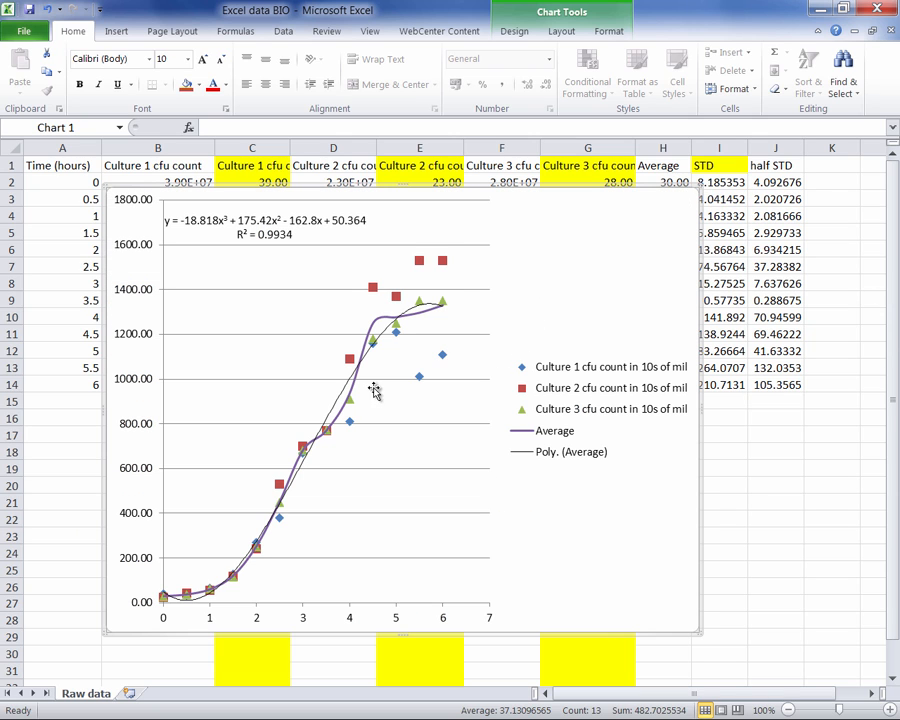
{"action": "mouse_move", "coordinate": [354, 430]}
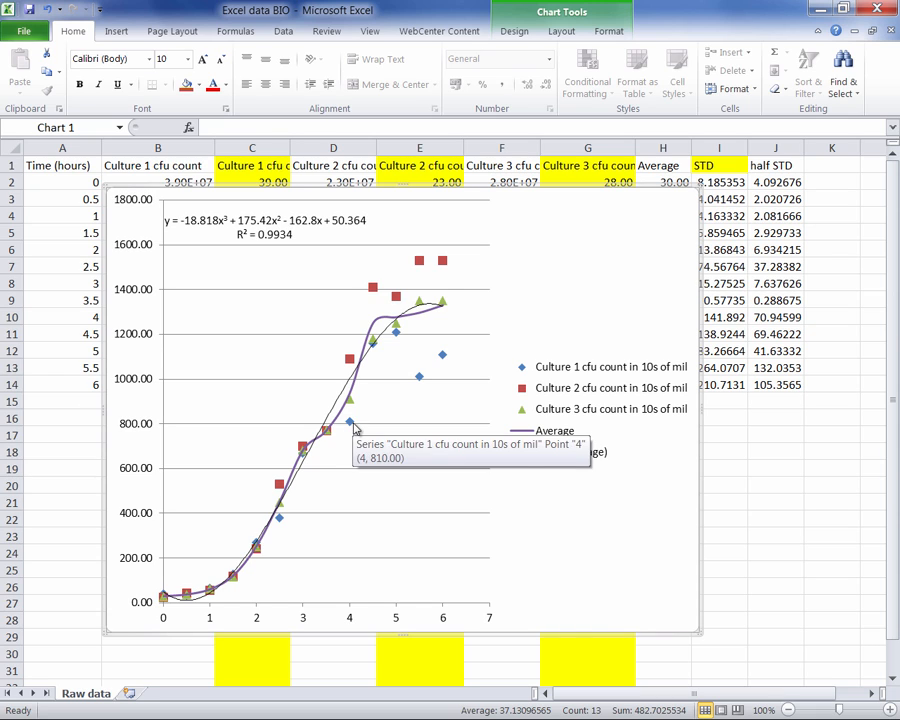
- Select the Average series in the chart and add error bars to it, opening their detailed format options
{"action": "mouse_move", "coordinate": [352, 393]}
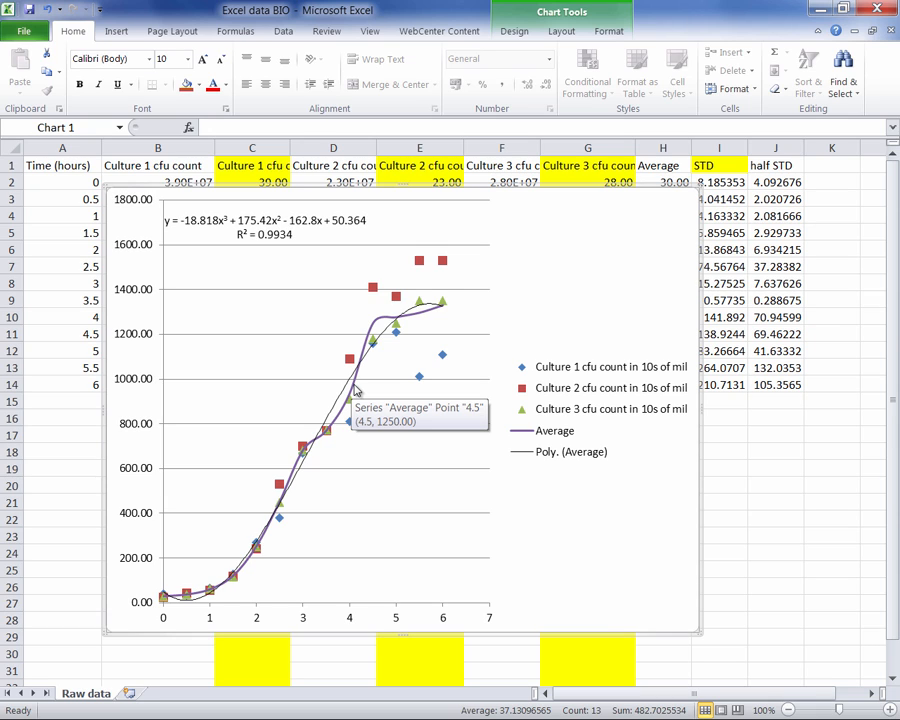
{"action": "left_click", "coordinate": [354, 391]}
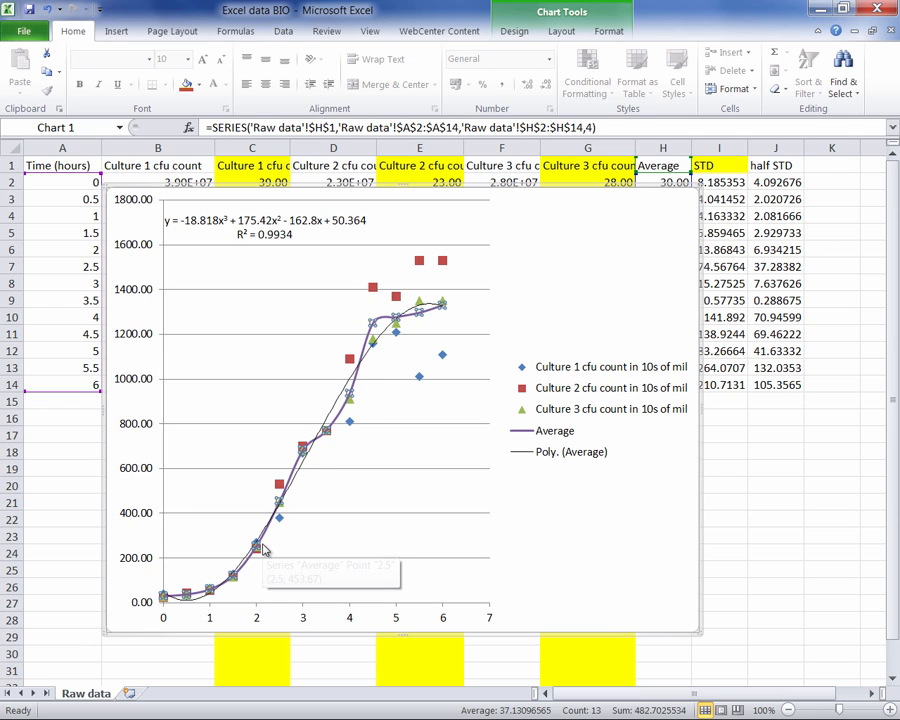
{"action": "left_click", "coordinate": [561, 33]}
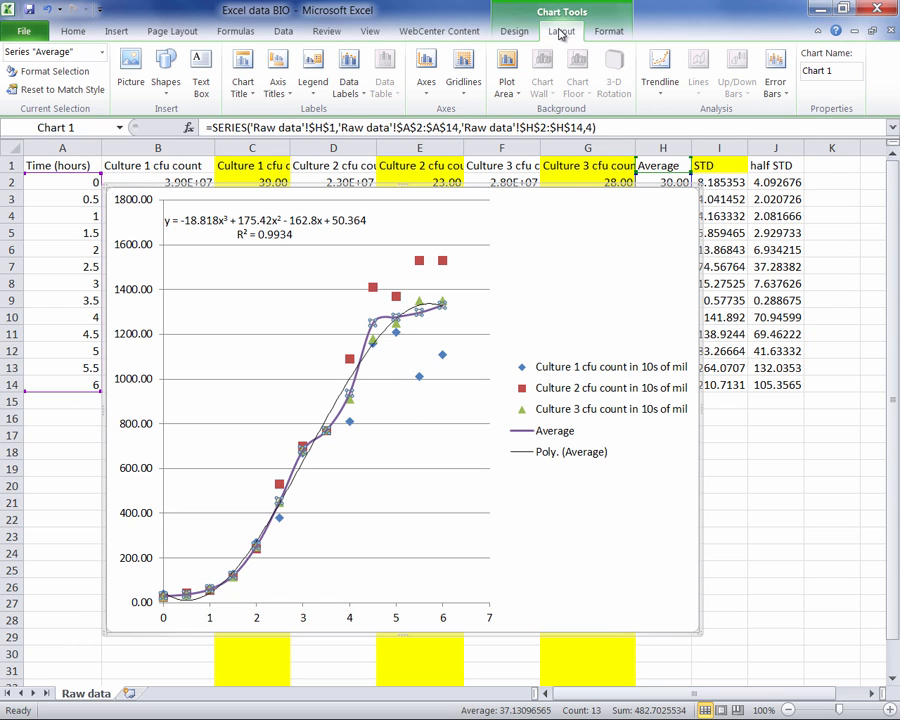
{"action": "left_click", "coordinate": [775, 90]}
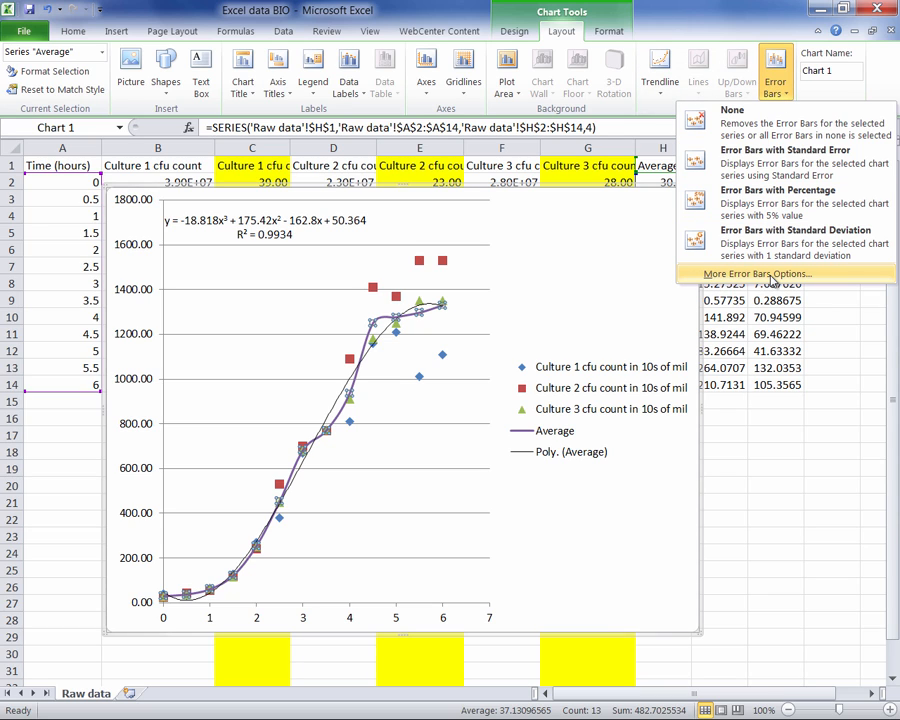
{"action": "left_click", "coordinate": [772, 278]}
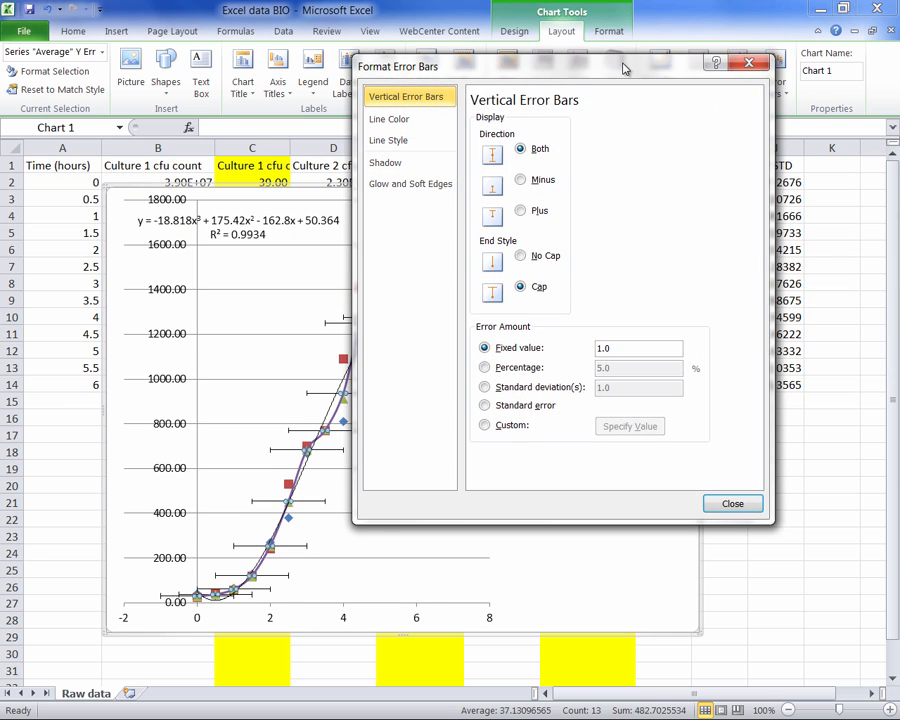
- Switch the vertical error bars to a Custom error amount and open its value specification, keeping the half STD column in view
{"action": "left_click_drag", "start_coordinate": [624, 68], "coordinate": [740, 106]}
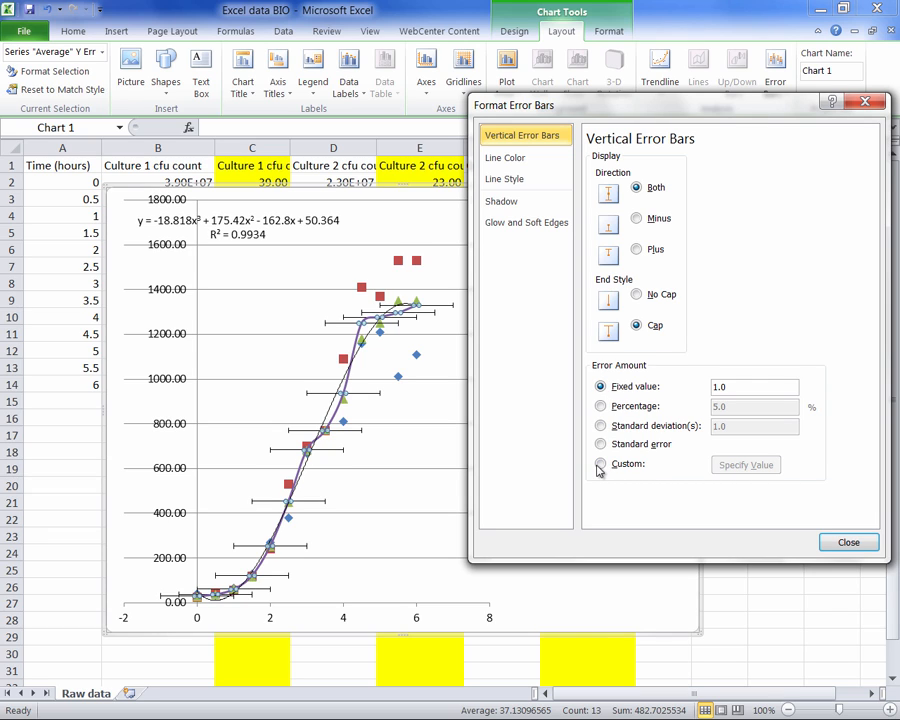
{"action": "left_click_drag", "start_coordinate": [769, 108], "coordinate": [321, 80]}
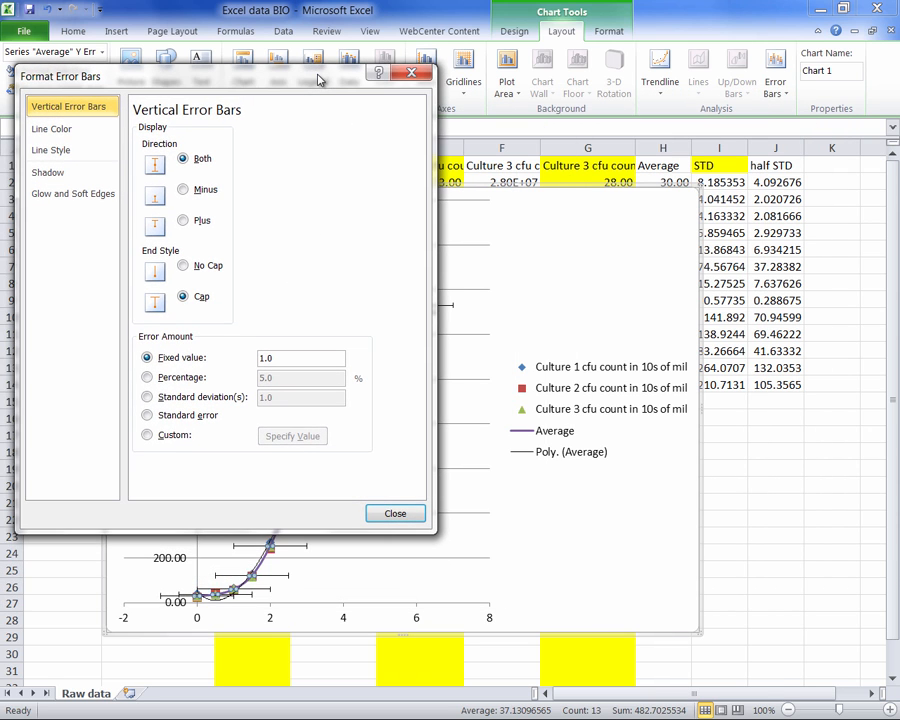
{"action": "left_click", "coordinate": [147, 436]}
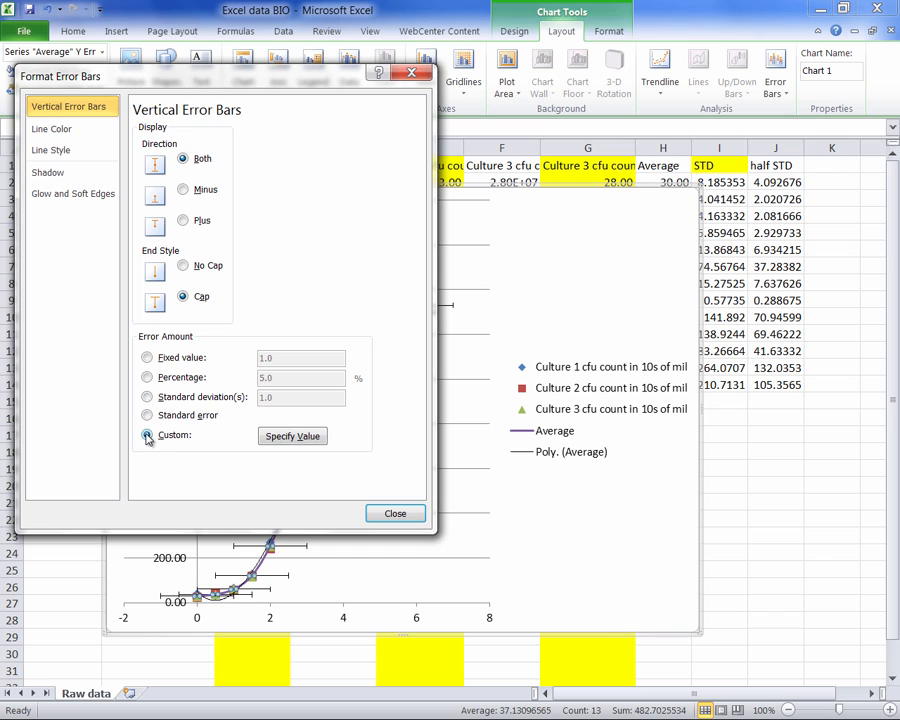
{"action": "left_click", "coordinate": [312, 443]}
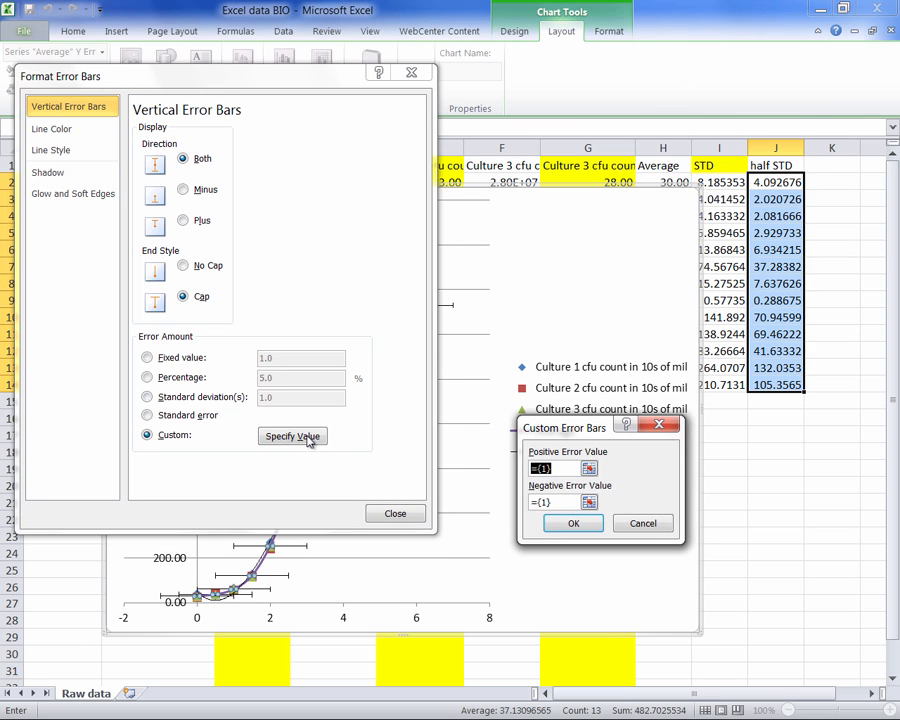
- Set both the positive and negative custom error values to the half STD range J2:J14 and apply them to the vertical error bars
{"action": "left_click_drag", "start_coordinate": [553, 428], "coordinate": [442, 346]}
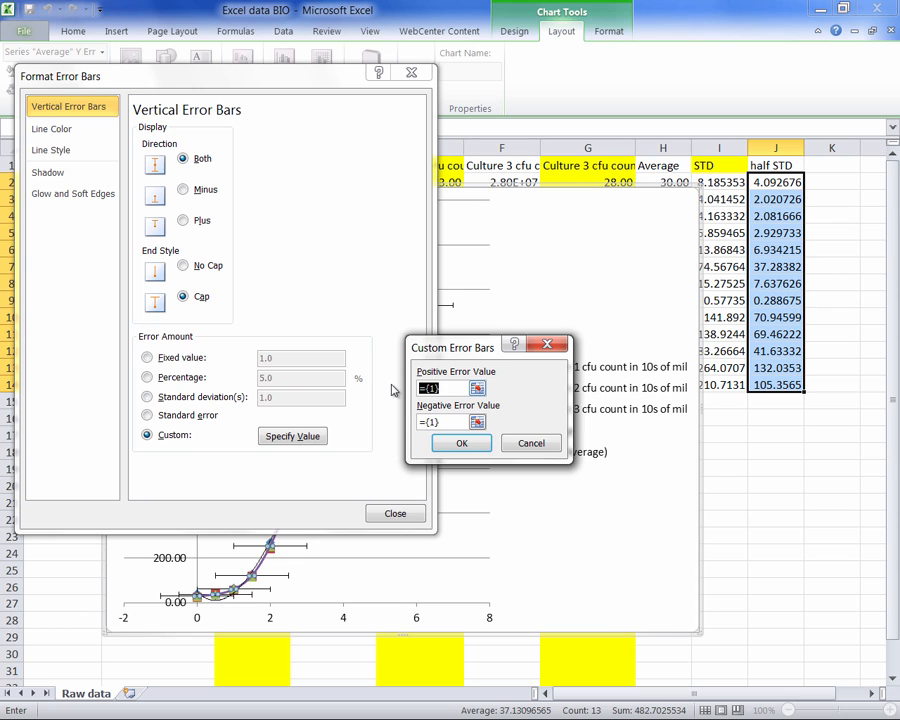
{"action": "key", "text": "Delete"}
{"action": "left_click_drag", "start_coordinate": [775, 182], "coordinate": [763, 386]}
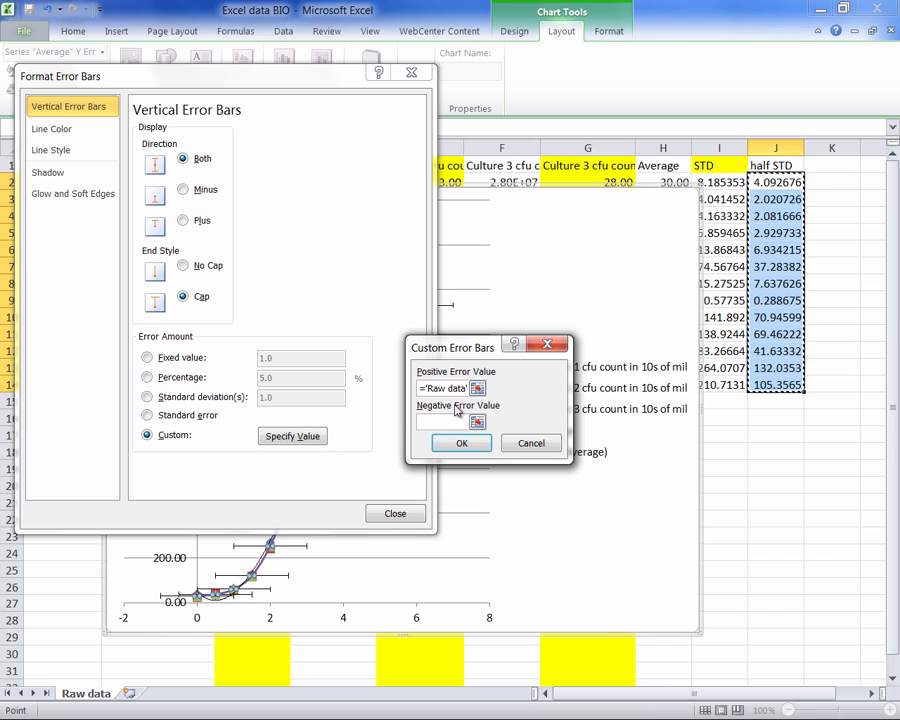
{"action": "left_click", "coordinate": [477, 421]}
{"action": "left_click_drag", "start_coordinate": [771, 180], "coordinate": [771, 381]}
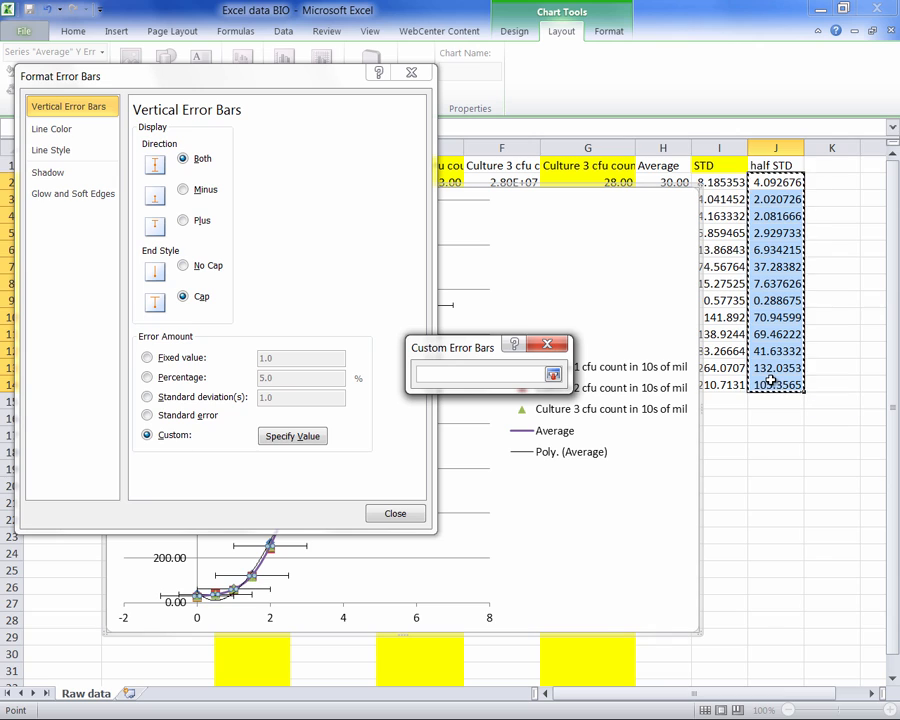
{"action": "left_click", "coordinate": [553, 375]}
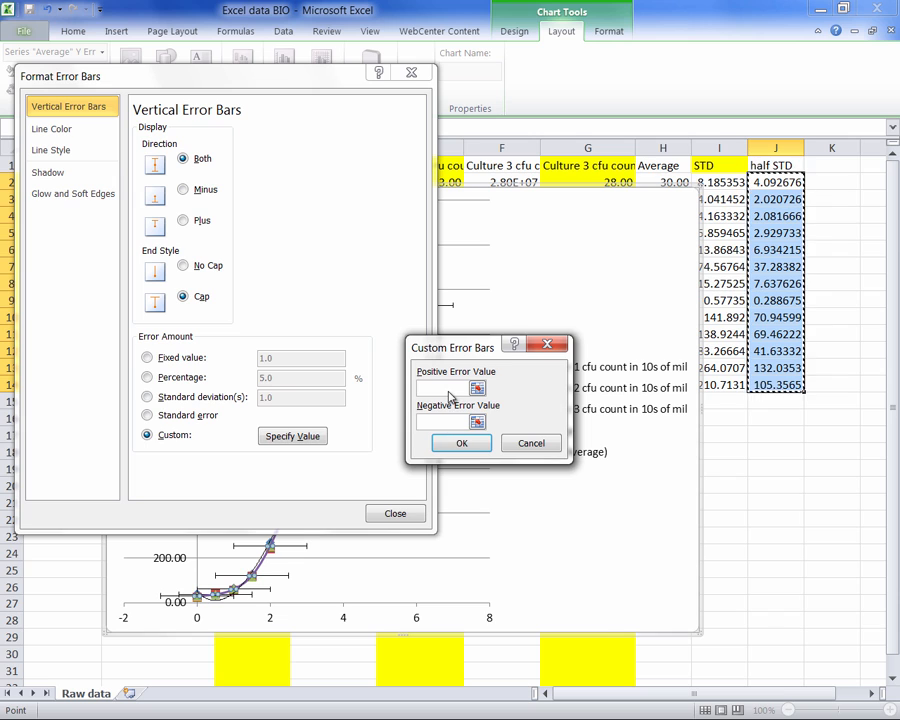
{"action": "left_click", "coordinate": [463, 444]}
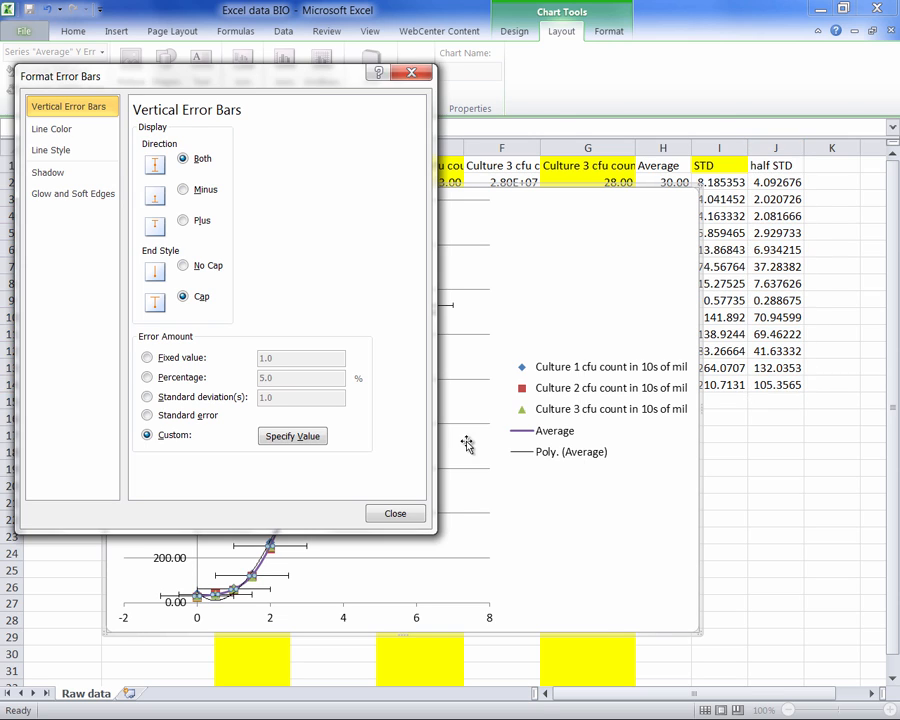
{"action": "left_click", "coordinate": [396, 514]}
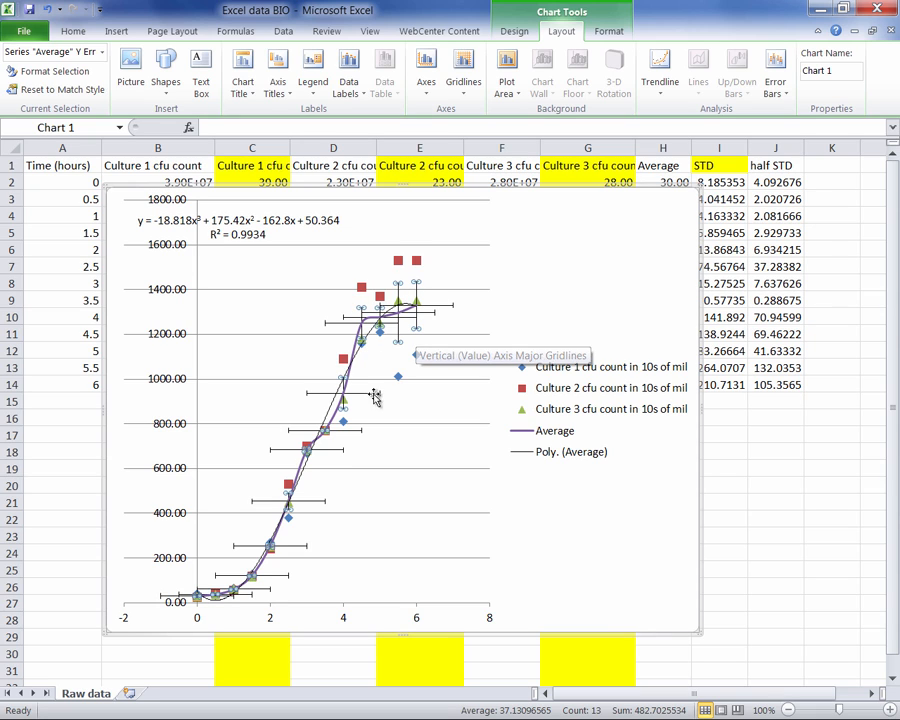
- Delete the Average series' horizontal error bars, and widen and reposition the chart to span roughly columns A to J and rows 4 to 30
{"action": "left_click", "coordinate": [325, 500]}
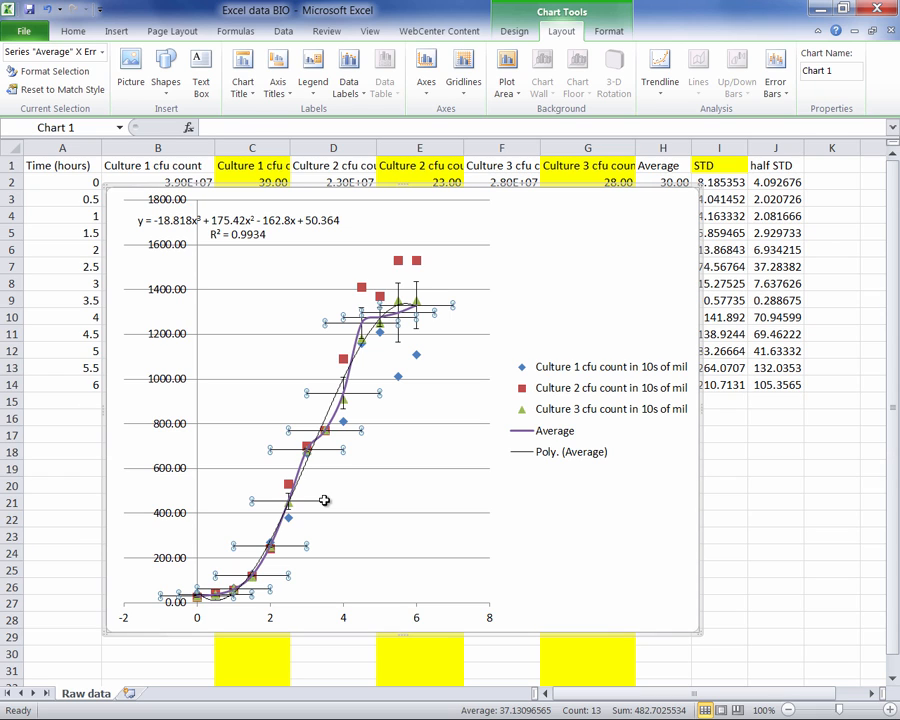
{"action": "key", "text": "Delete"}
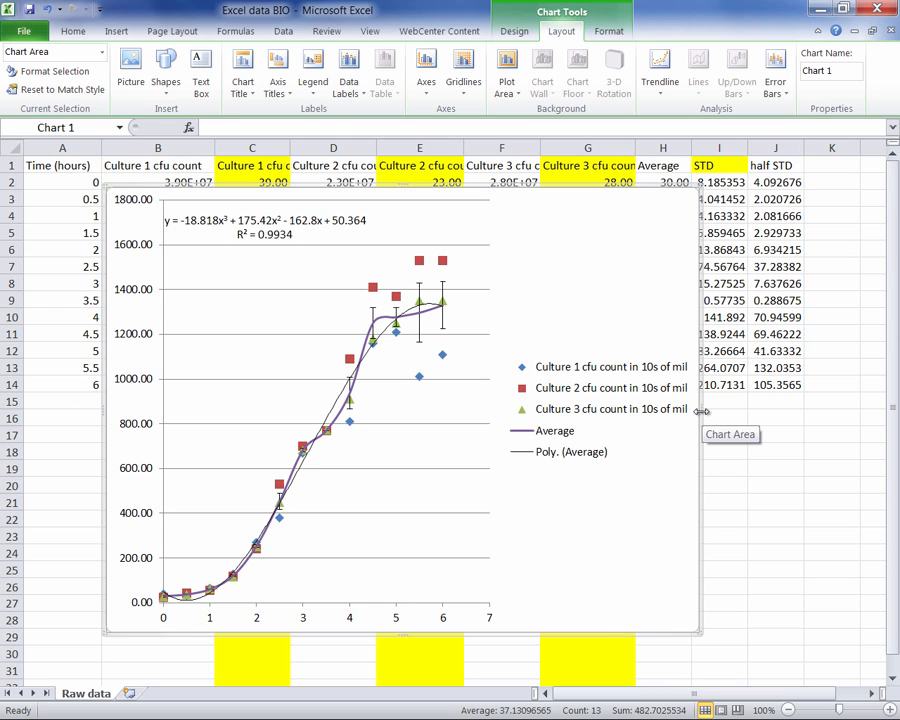
{"action": "left_click_drag", "start_coordinate": [702, 411], "coordinate": [840, 410]}
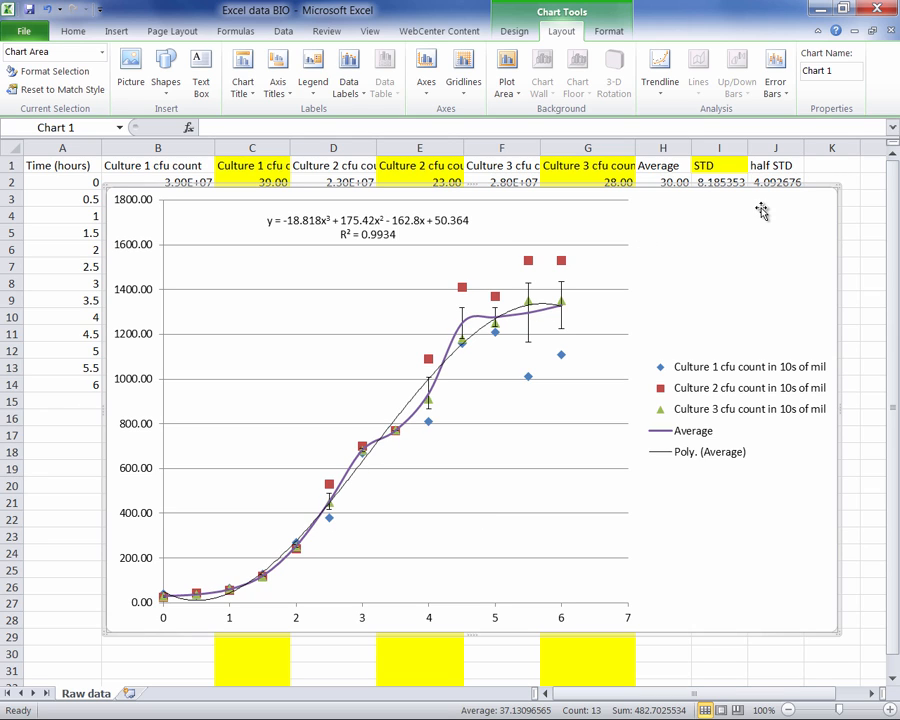
{"action": "left_click_drag", "start_coordinate": [762, 210], "coordinate": [695, 301]}
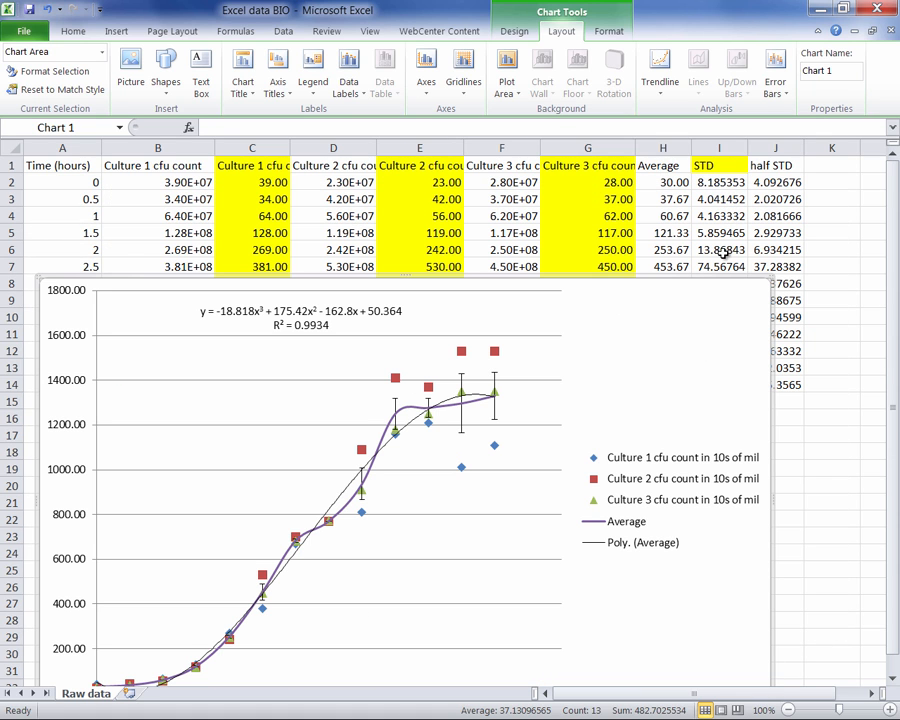
{"action": "left_click_drag", "start_coordinate": [675, 337], "coordinate": [687, 279]}
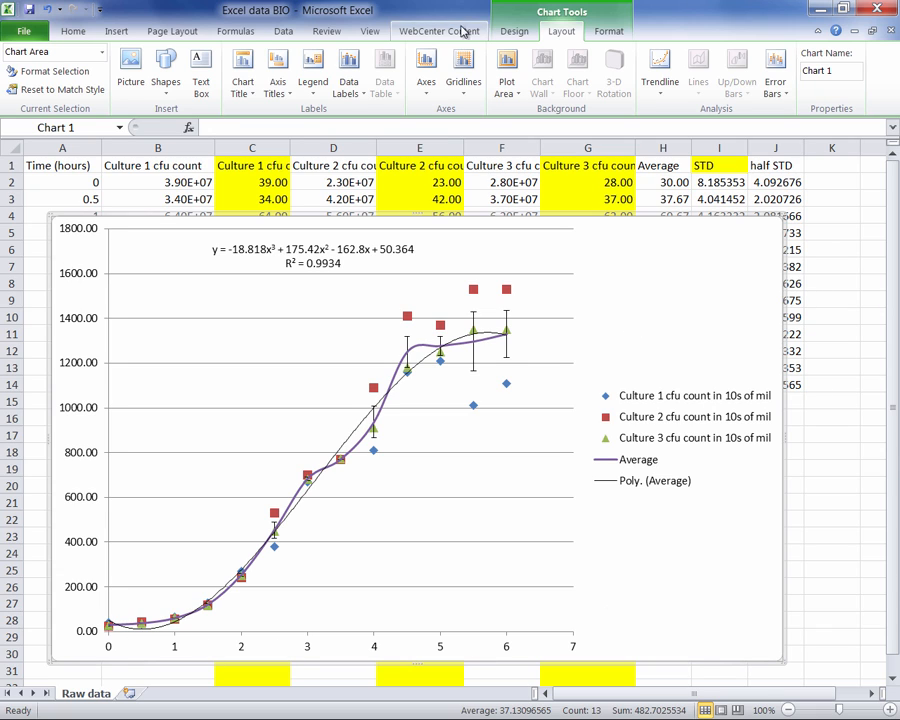
- Add a primary horizontal axis title below the axis and set its text to "Time (hours)"
{"action": "left_click", "coordinate": [276, 75]}
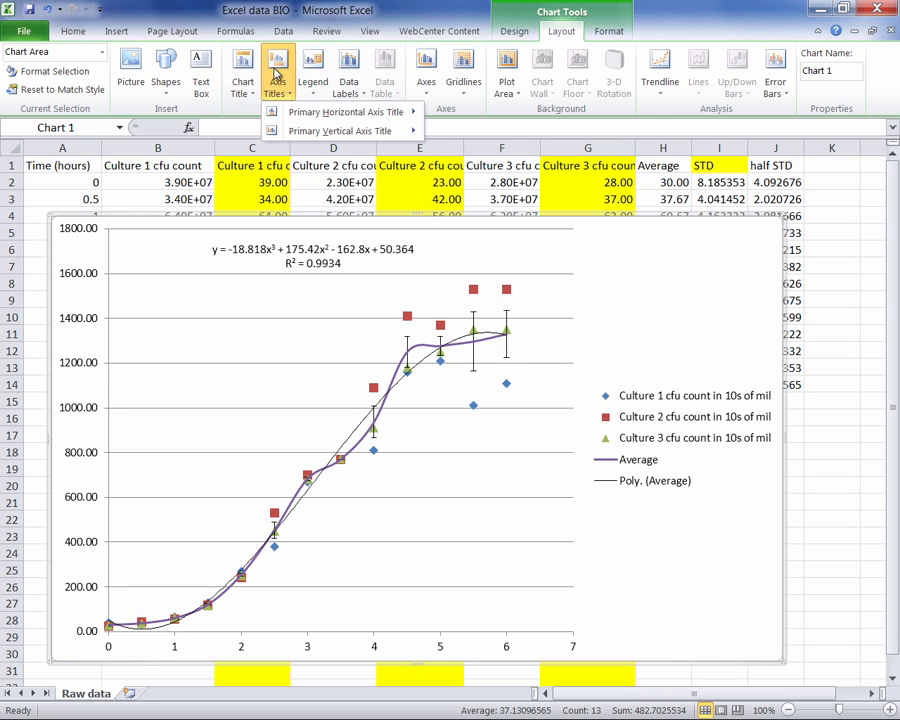
{"action": "mouse_move", "coordinate": [350, 112]}
{"action": "left_click", "coordinate": [527, 152]}
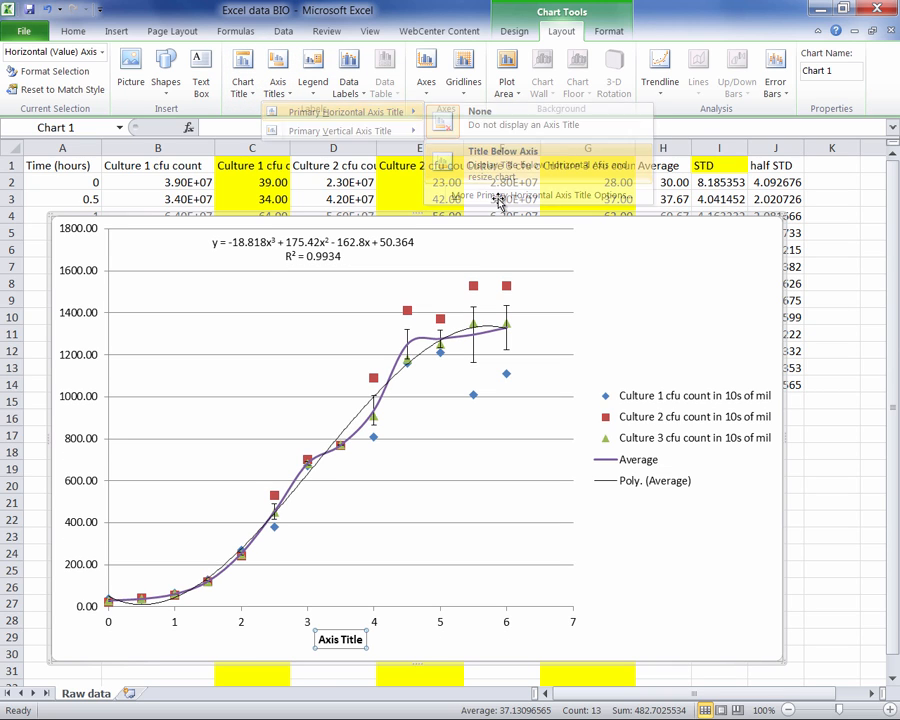
{"action": "double_click", "coordinate": [336, 641]}
{"action": "key", "text": "Delete"}
{"action": "key", "text": "Delete"}
{"action": "key", "text": "Delete"}
{"action": "key", "text": "Delete"}
{"action": "key", "text": "Delete"}
{"action": "key", "text": "Delete"}
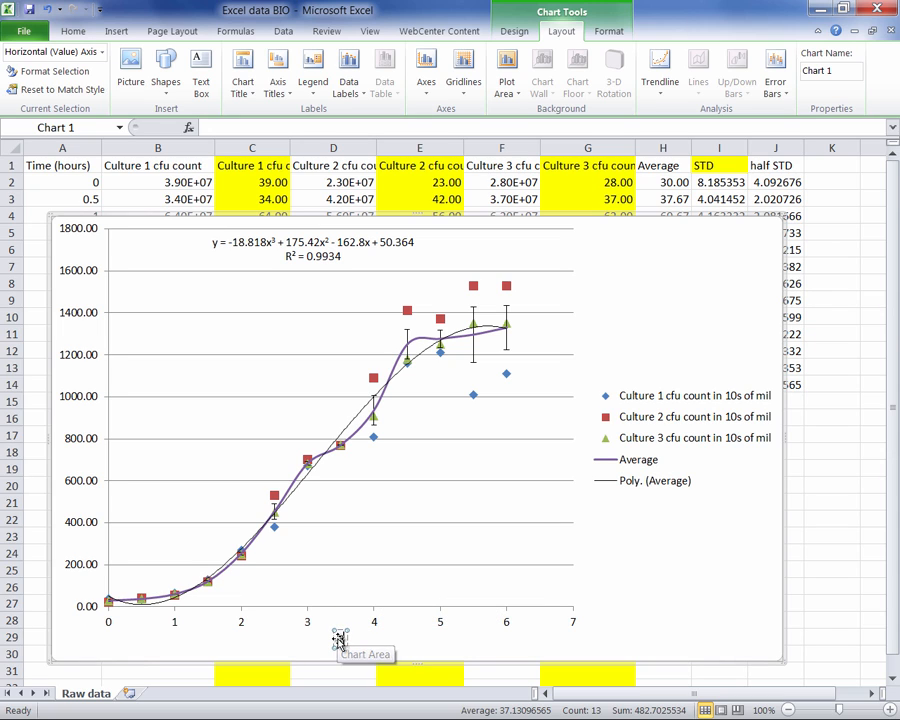
{"action": "type", "text": "Time (hours)"}
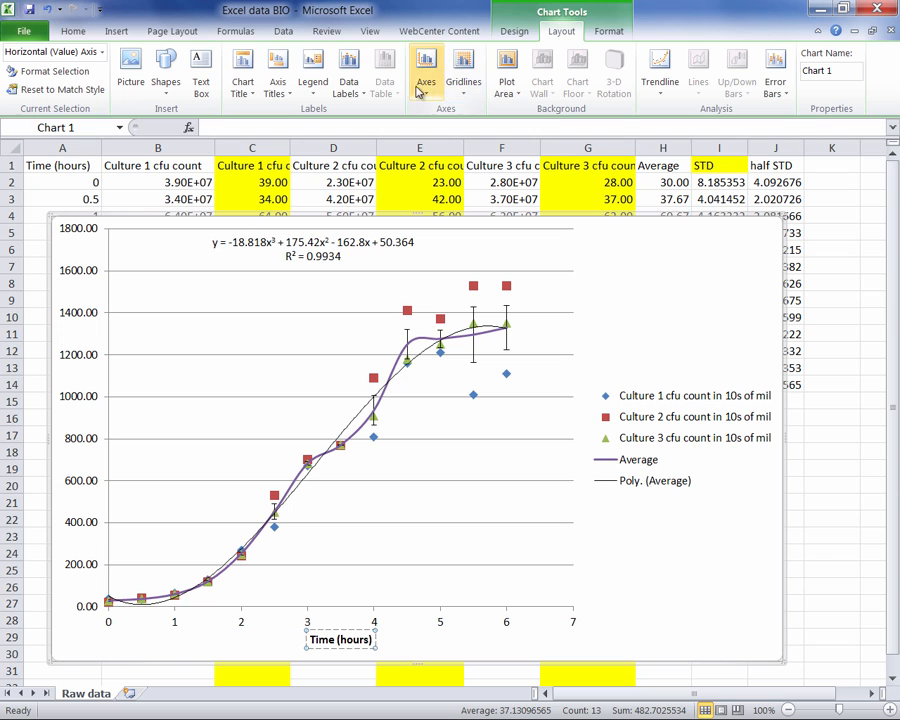
- Add a rotated primary vertical axis title reading "Culture cfu count in tens of millions"
{"action": "left_click", "coordinate": [277, 86]}
{"action": "mouse_move", "coordinate": [292, 128]}
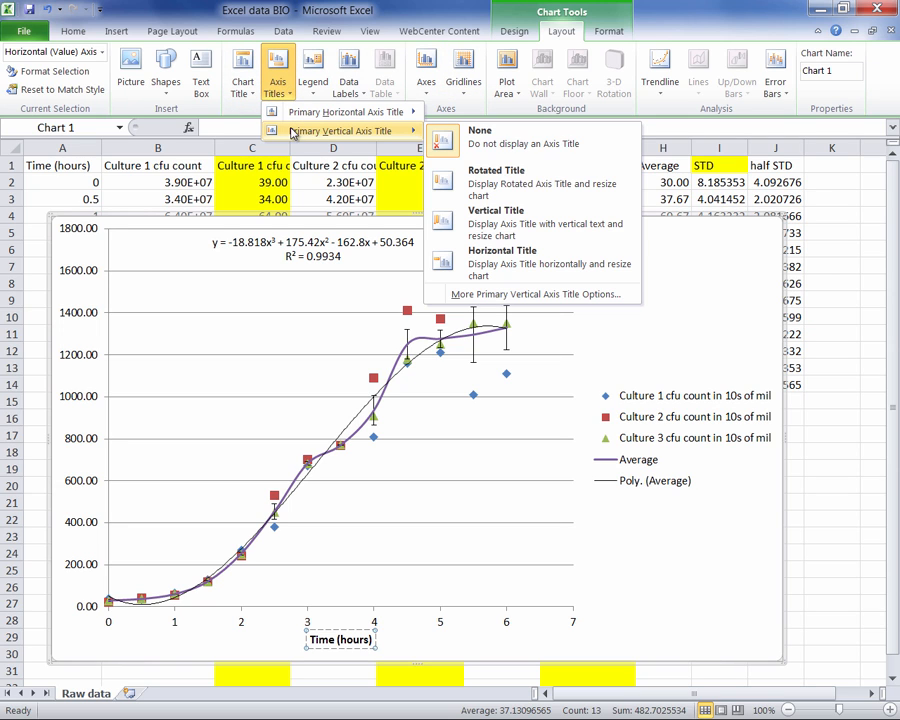
{"action": "left_click", "coordinate": [490, 172]}
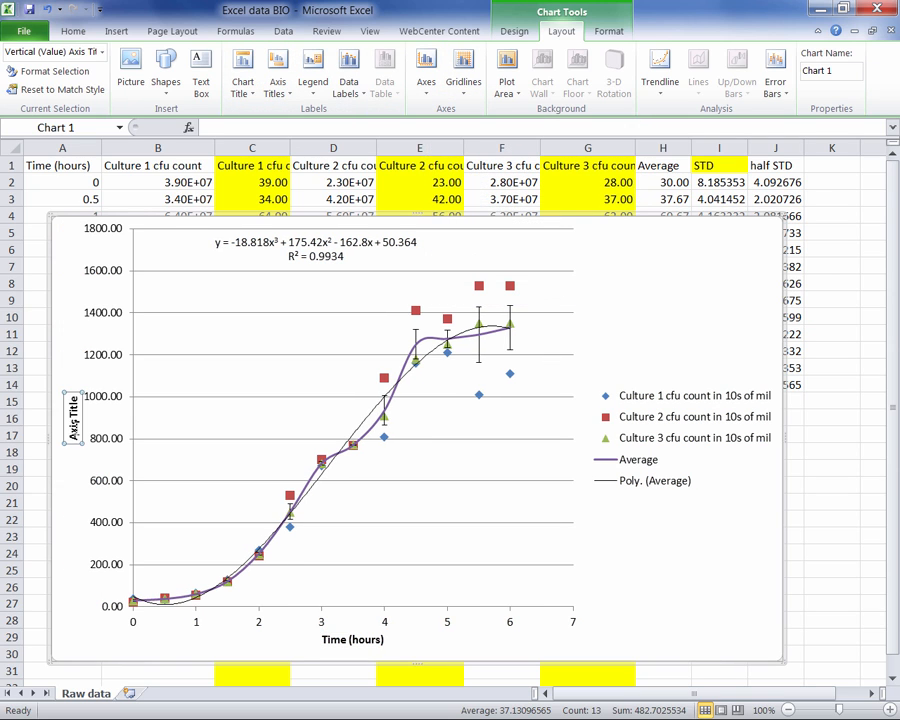
{"action": "left_click", "coordinate": [73, 425]}
{"action": "type", "text": "Culture"}
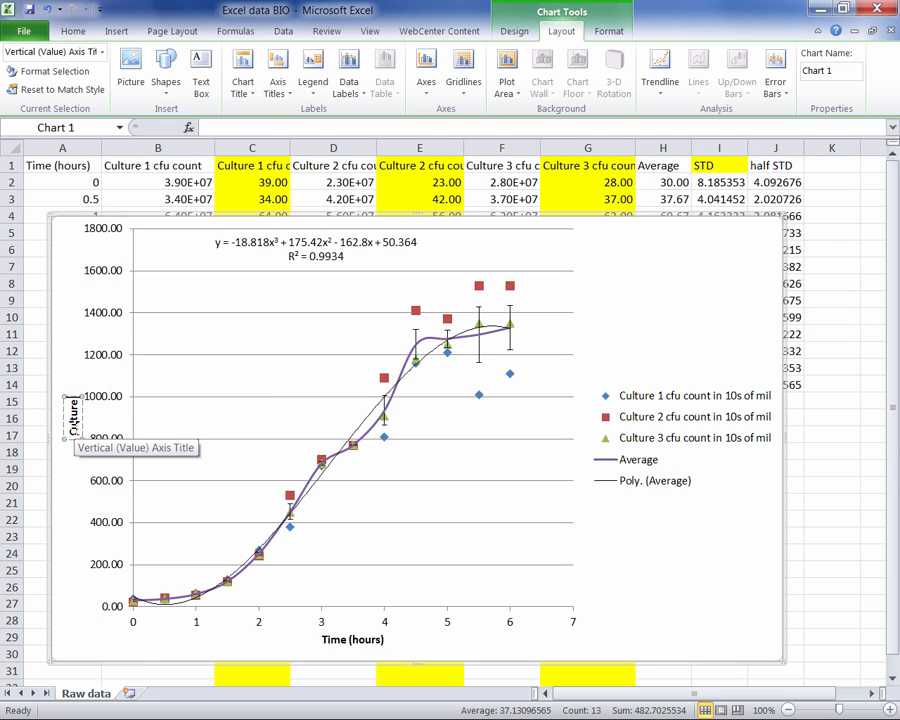
{"action": "type", "text": " cfu"}
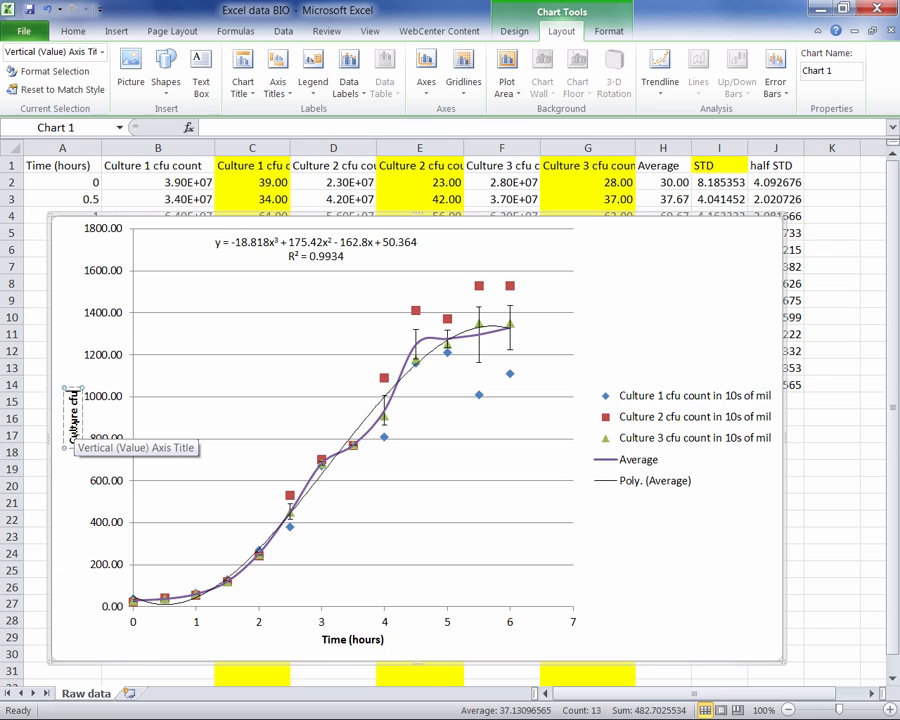
{"action": "type", "text": " count"}
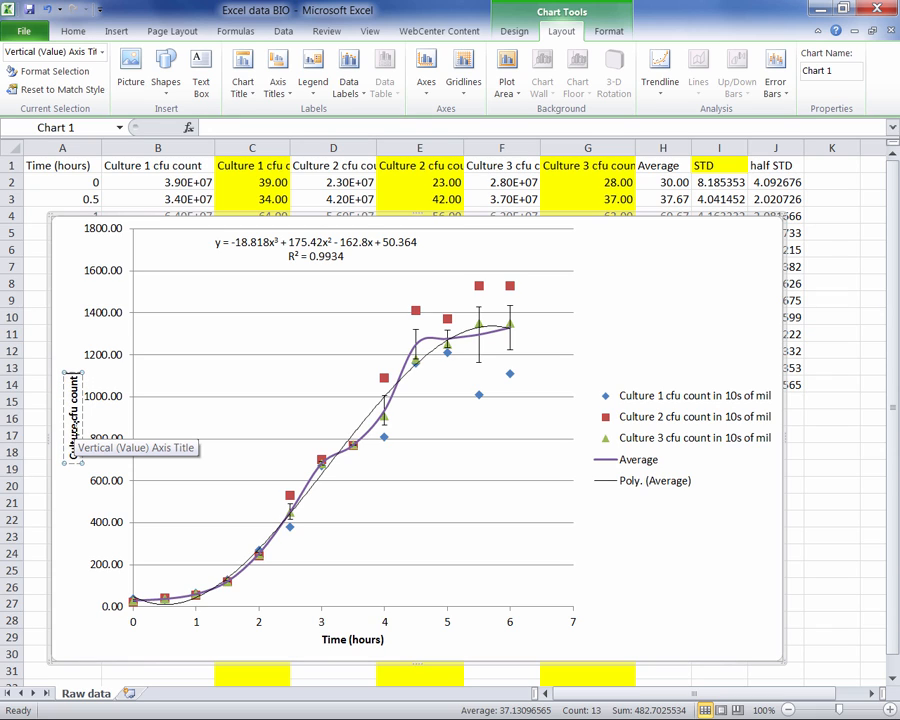
{"action": "type", "text": " in tens"}
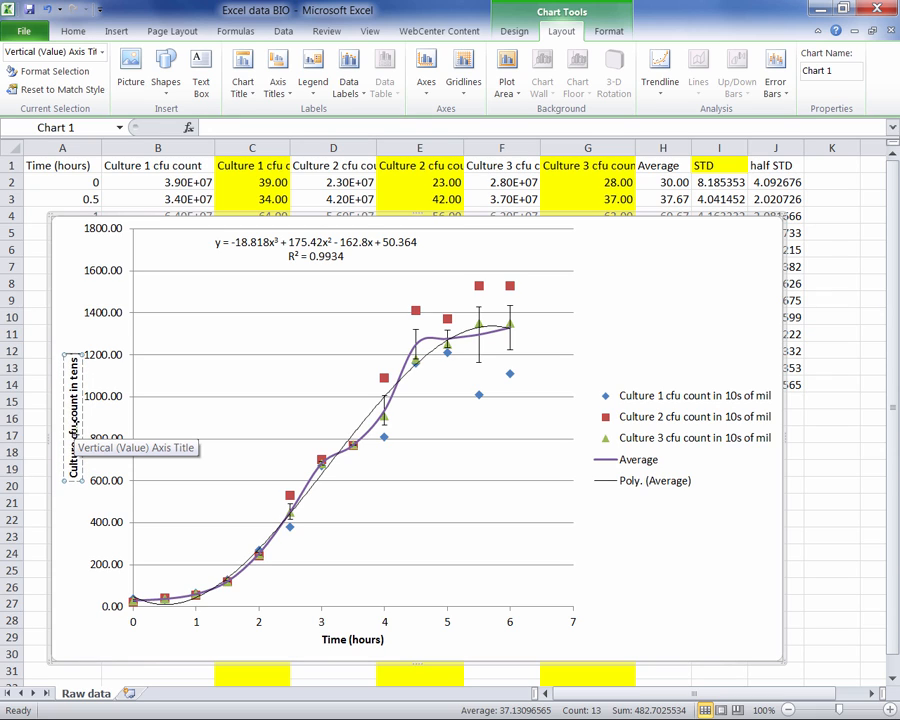
{"action": "type", "text": " of millions"}
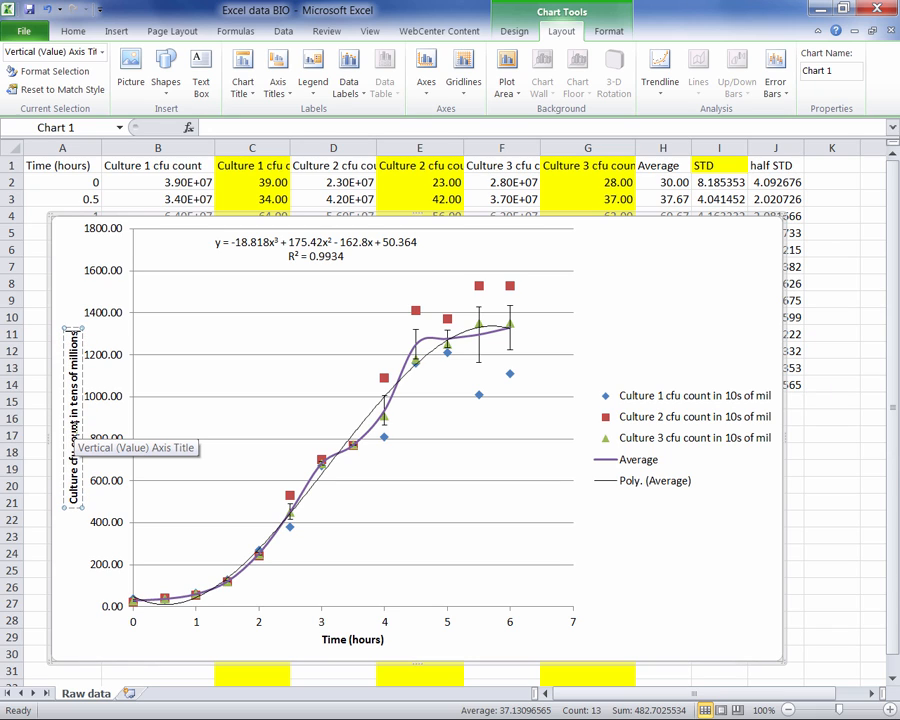
{"action": "left_click", "coordinate": [694, 564]}
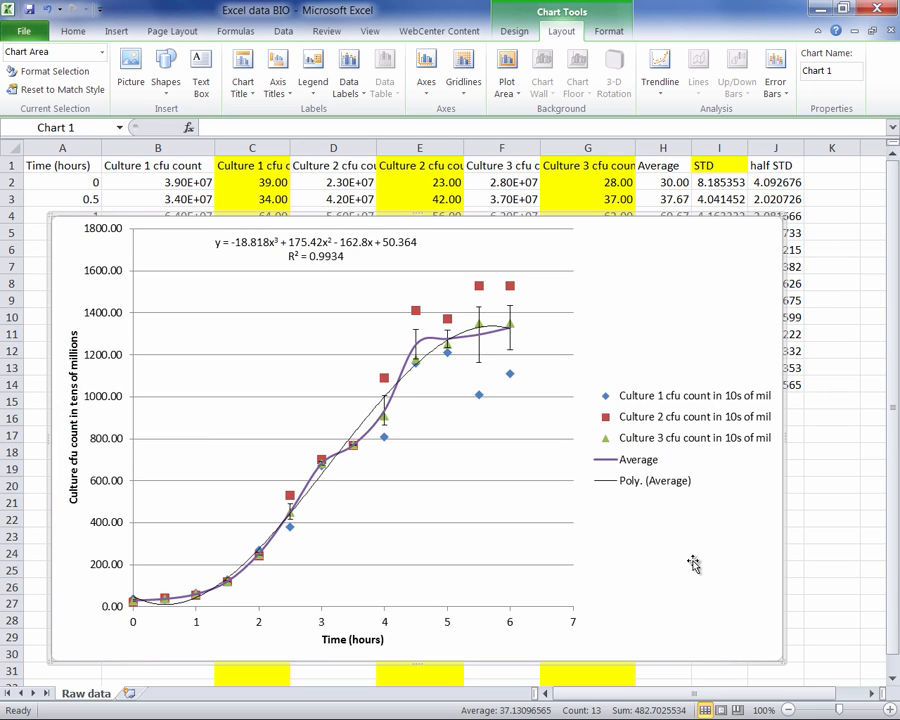
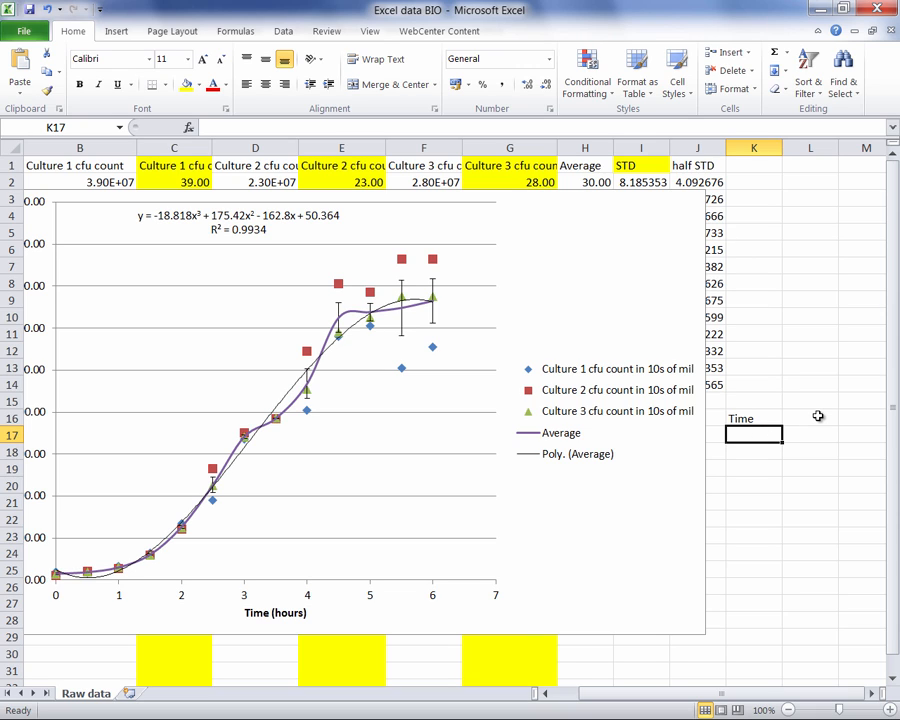
- Enter the heading "CFU count" in cell L16, beside the Time heading
{"action": "left_click", "coordinate": [812, 415]}
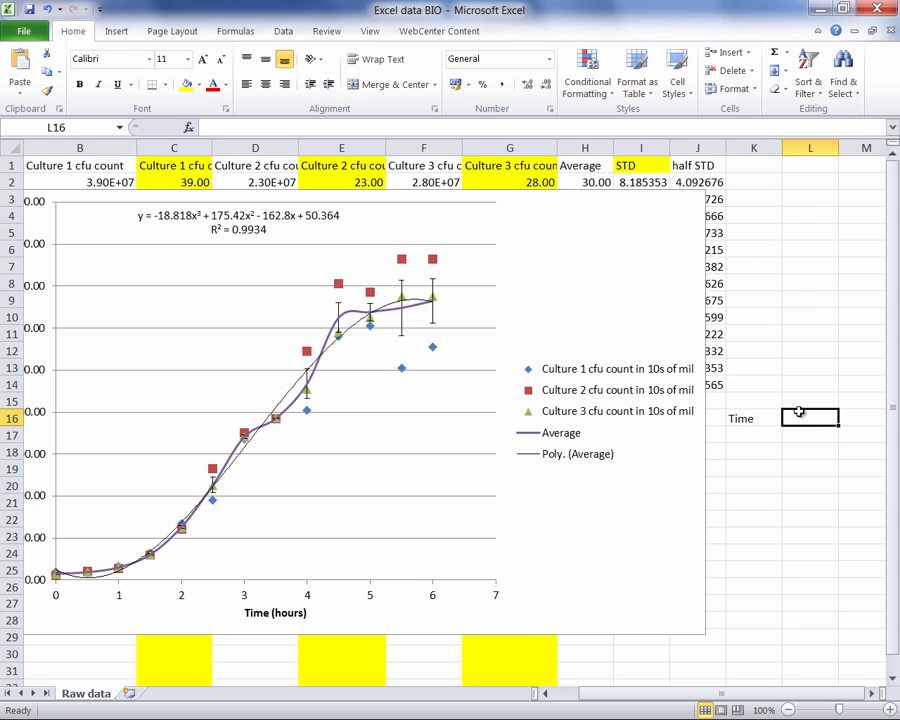
{"action": "type", "text": "CF"}
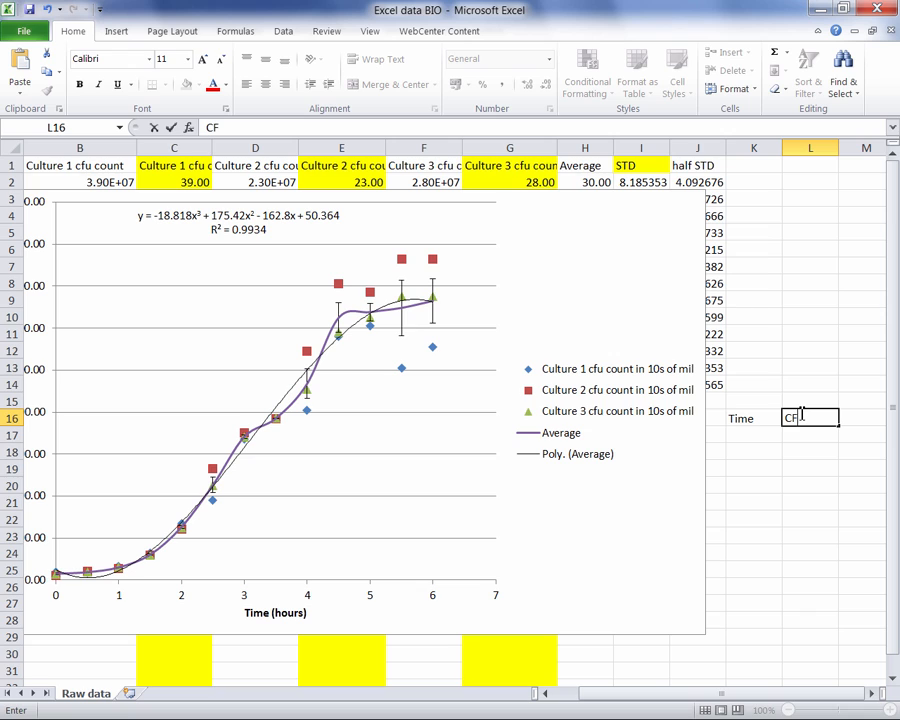
{"action": "type", "text": "U count"}
- Paste the copied trendline formula =-18.818*POWER(x,3)+175.42*POWER(x,2)-162.8*x+50.364 into cell L17
{"action": "left_click", "coordinate": [815, 435]}
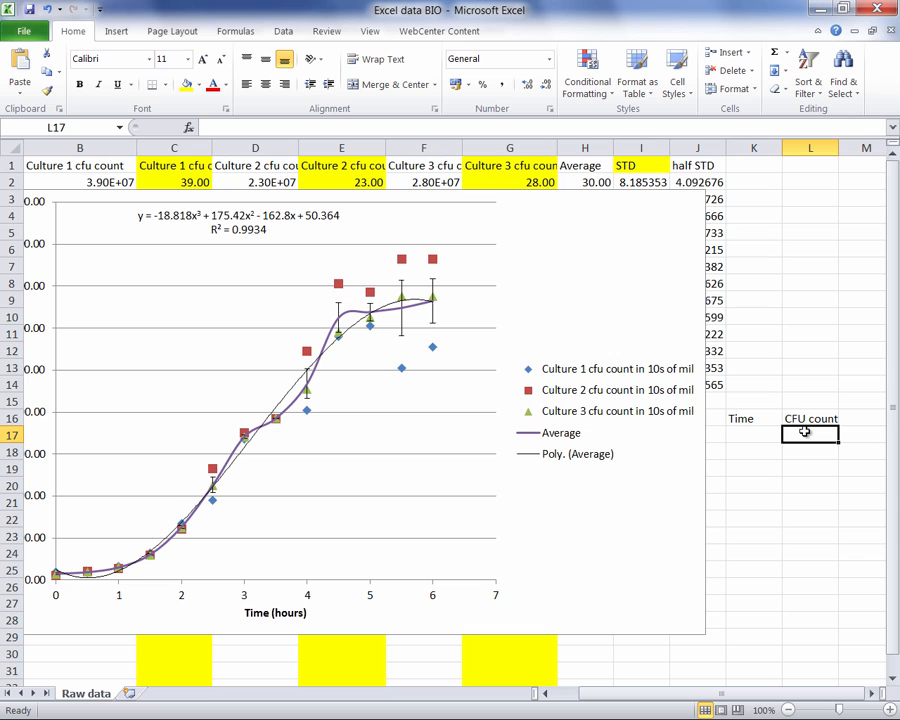
{"action": "left_click", "coordinate": [249, 128]}
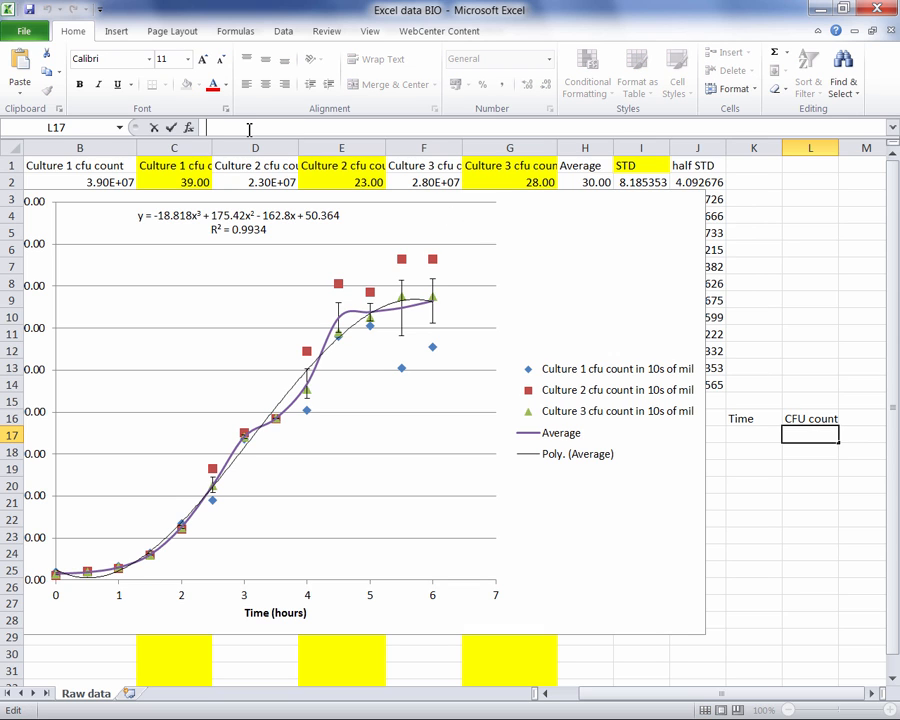
{"action": "right_click", "coordinate": [249, 128]}
{"action": "left_click", "coordinate": [252, 192]}
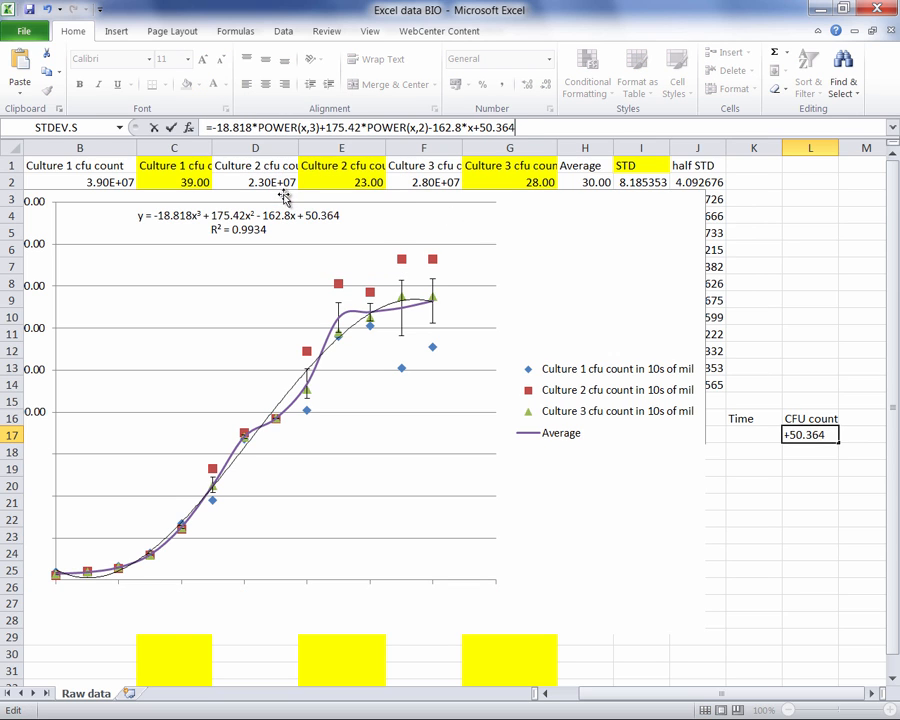
- Replace all three x variables in the L17 formula with the cell reference k17 and commit the formula
{"action": "left_click", "coordinate": [305, 129]}
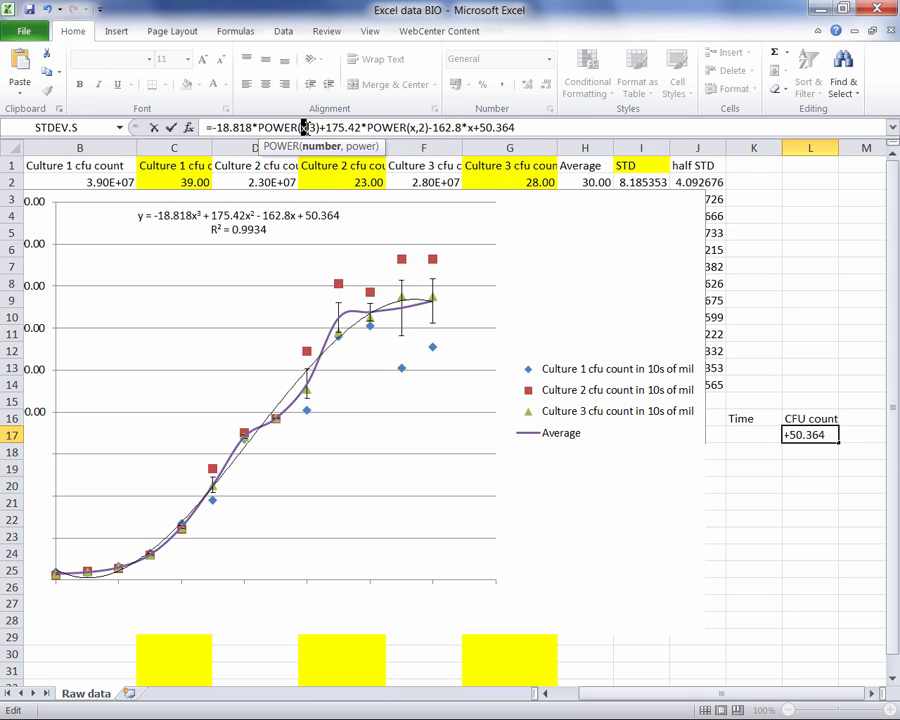
{"action": "type", "text": "k17"}
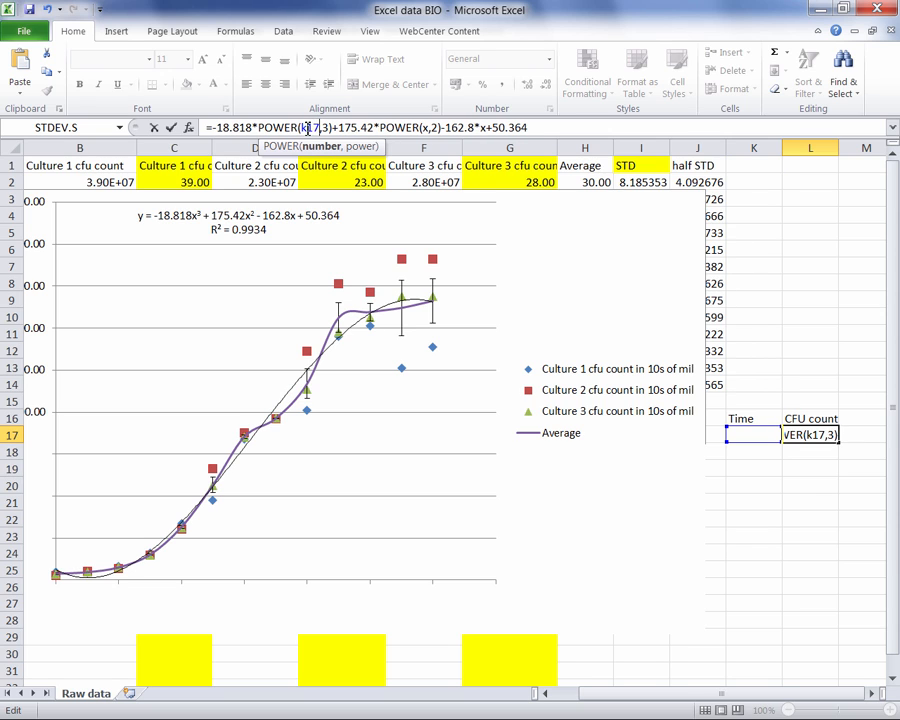
{"action": "double_click", "coordinate": [425, 128]}
{"action": "key", "text": "BackSpace"}
{"action": "type", "text": "k"}
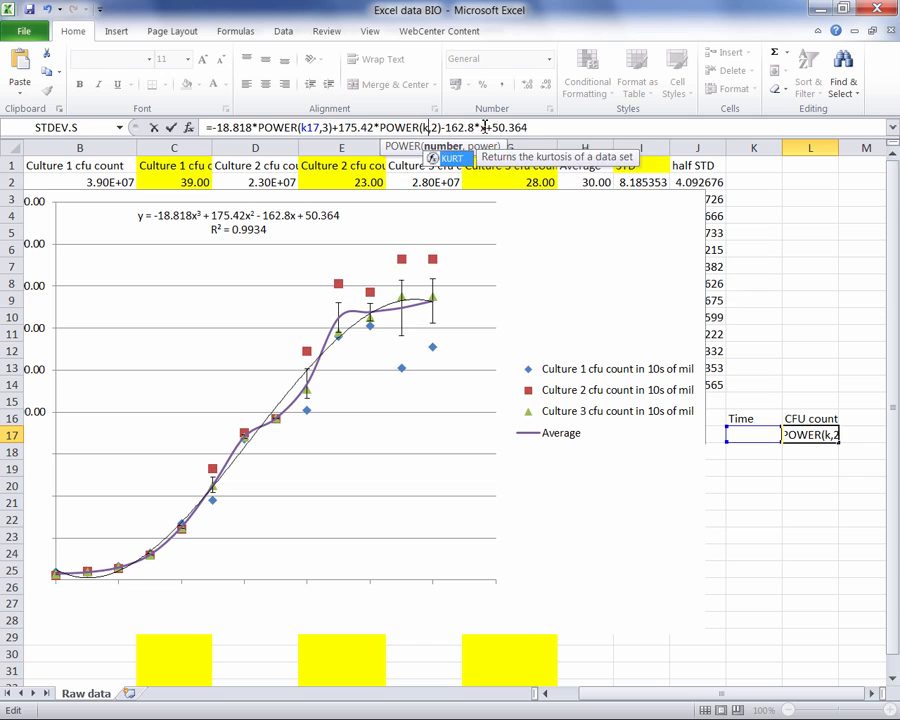
{"action": "type", "text": "17"}
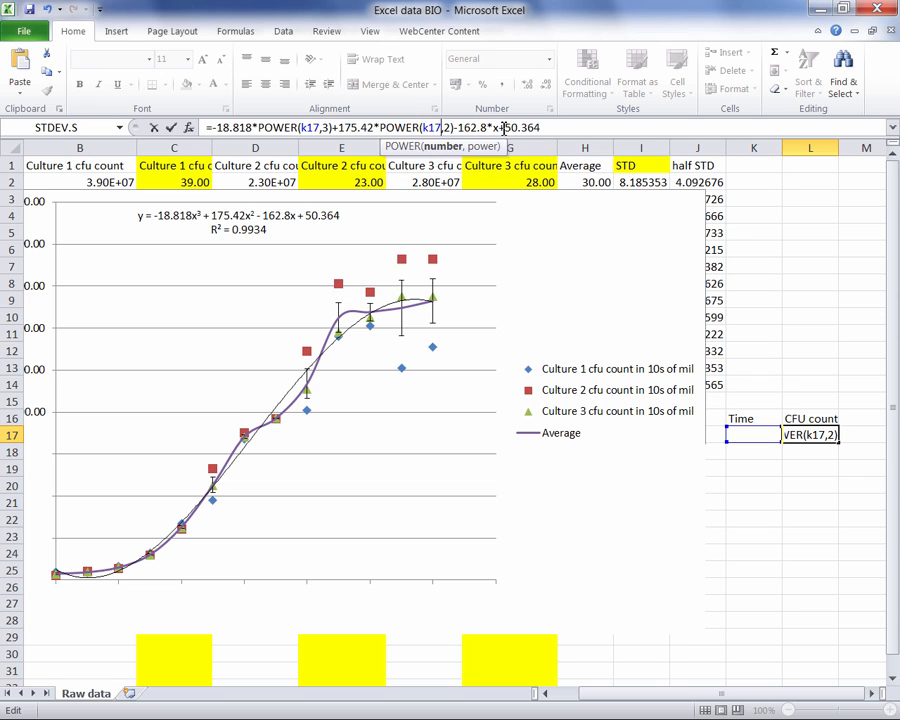
{"action": "left_click", "coordinate": [505, 128]}
{"action": "key", "text": "BackSpace"}
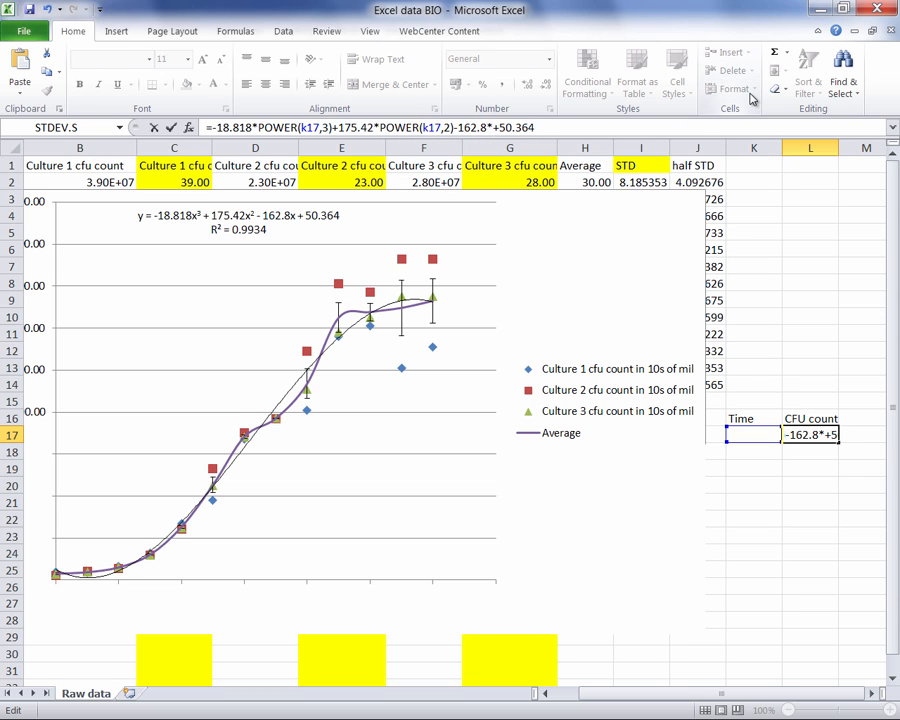
{"action": "type", "text": "k17"}
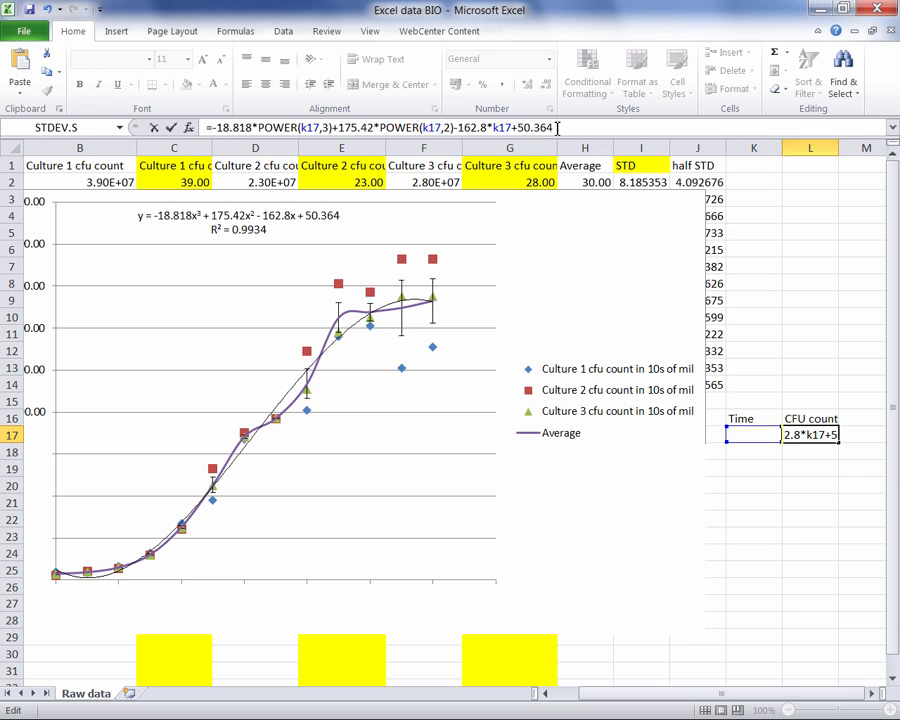
{"action": "key", "text": "Return"}
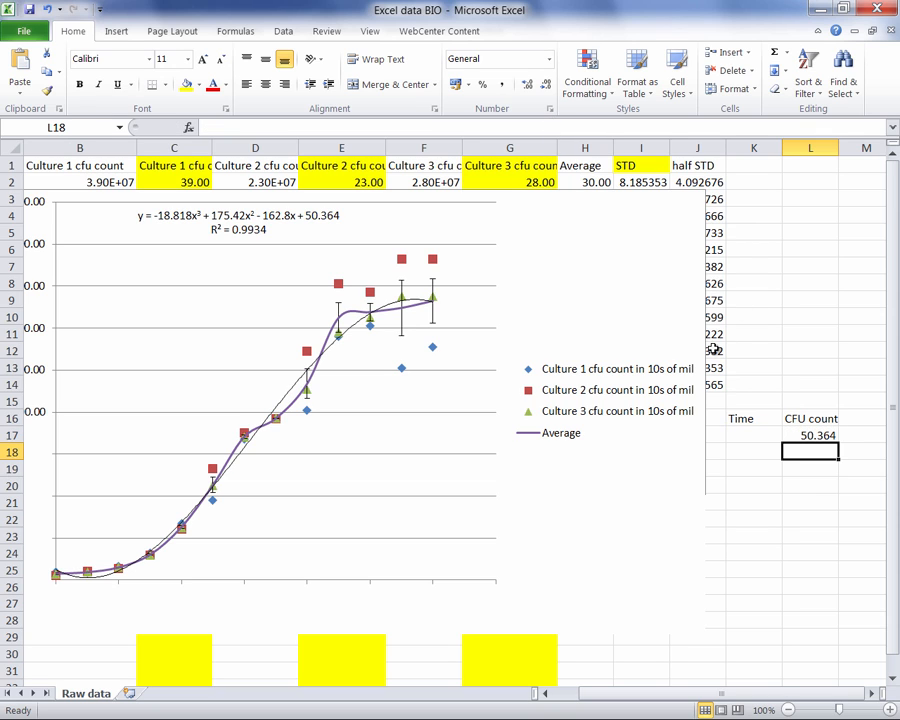
- Enter a time of 2.25 in cell K17 and compare the calculated CFU count with the chart's trendline
{"action": "left_click", "coordinate": [756, 435]}
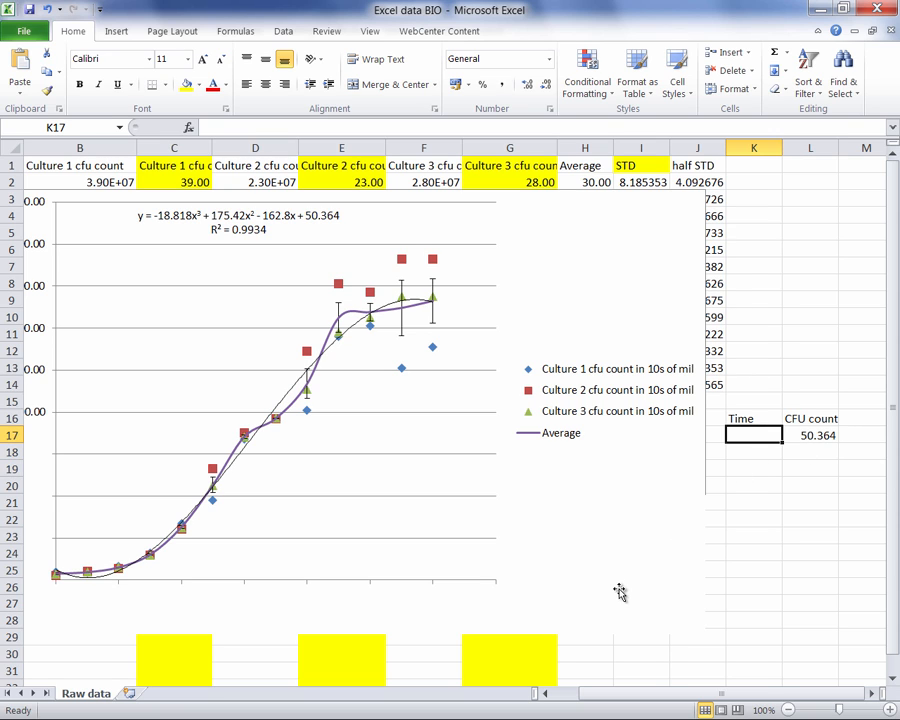
{"action": "left_click", "coordinate": [608, 535]}
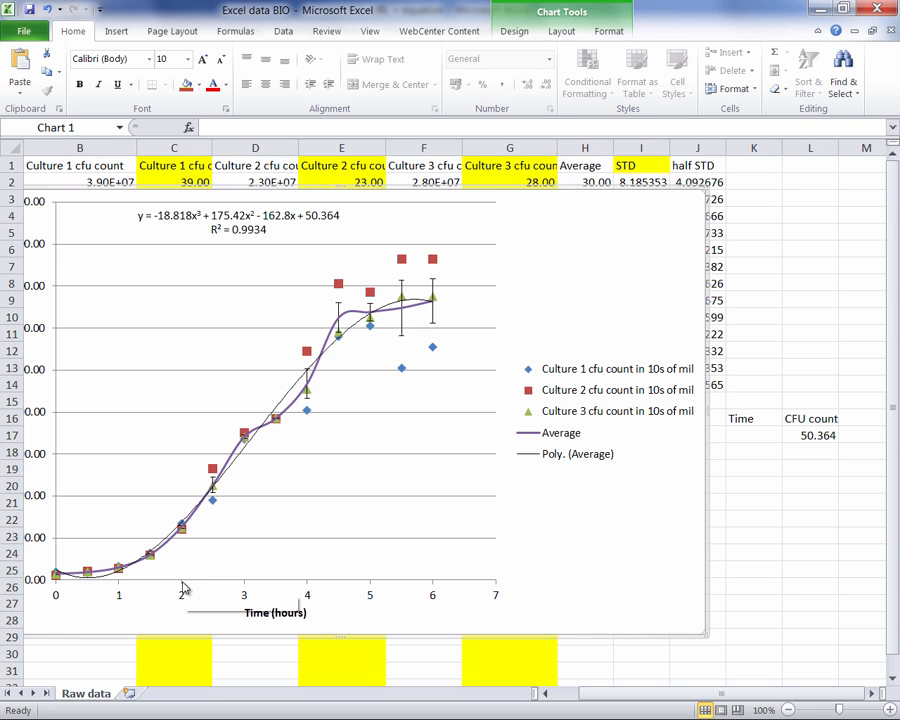
{"action": "left_click", "coordinate": [756, 433]}
{"action": "type", "text": "2"}
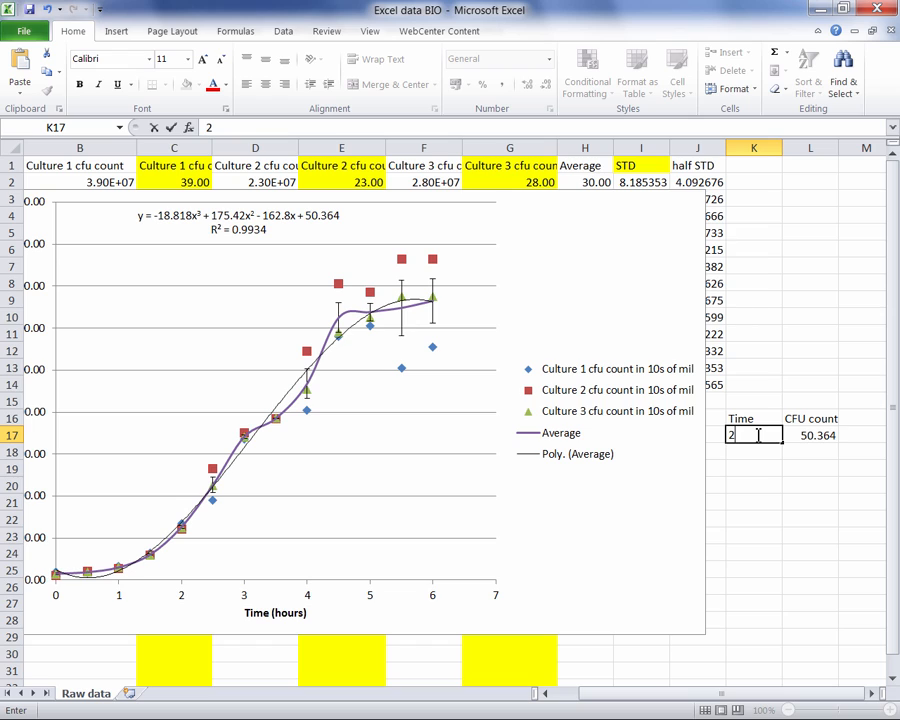
{"action": "type", "text": ".25"}
{"action": "key", "text": "Return"}
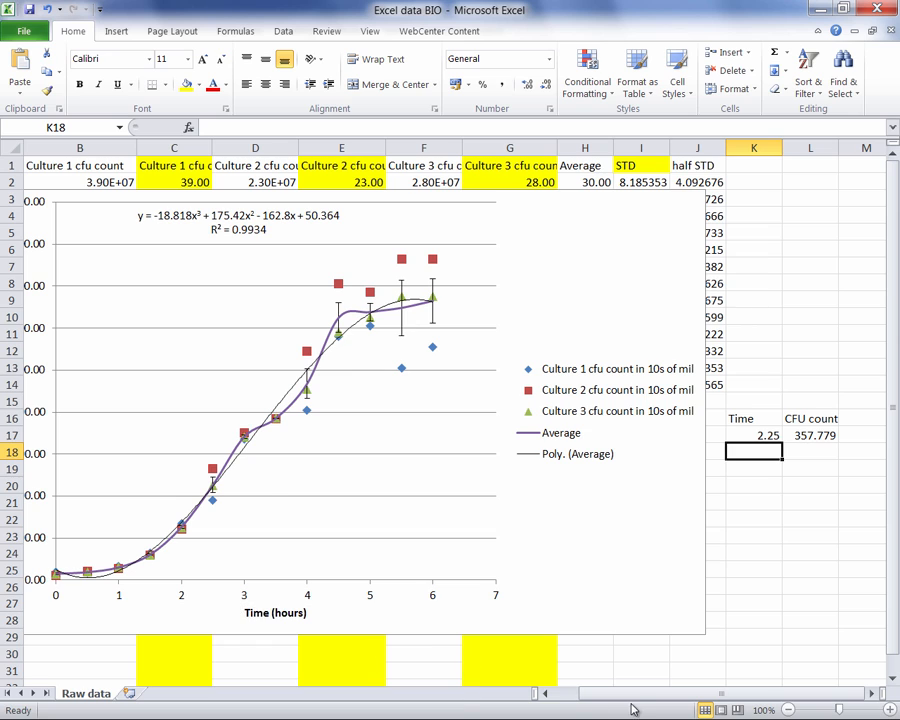
{"action": "left_click_drag", "start_coordinate": [626, 692], "coordinate": [577, 700]}
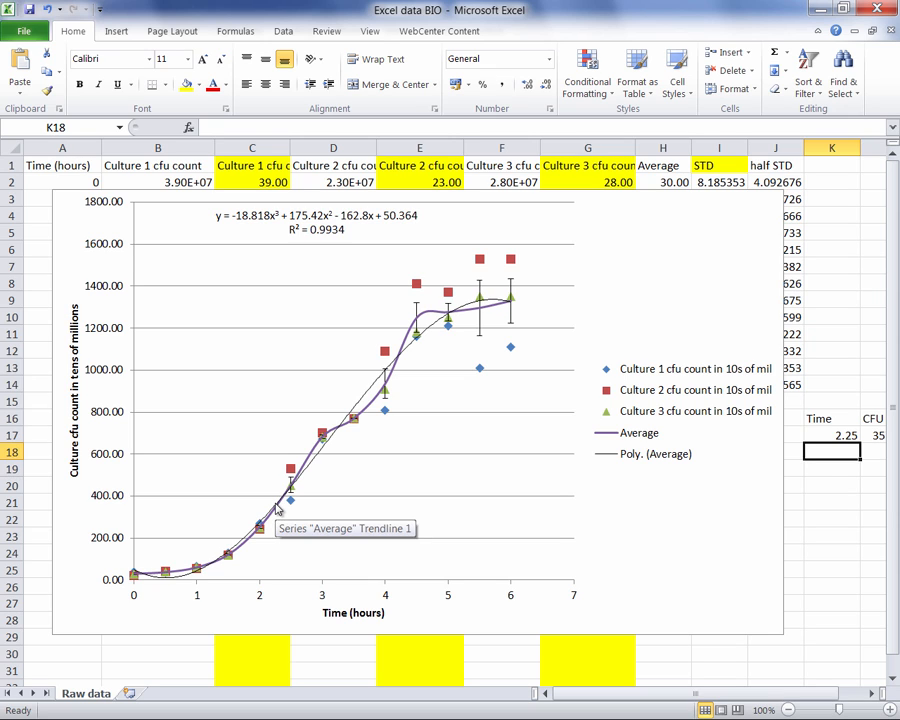
{"action": "left_click_drag", "start_coordinate": [756, 694], "coordinate": [790, 693]}
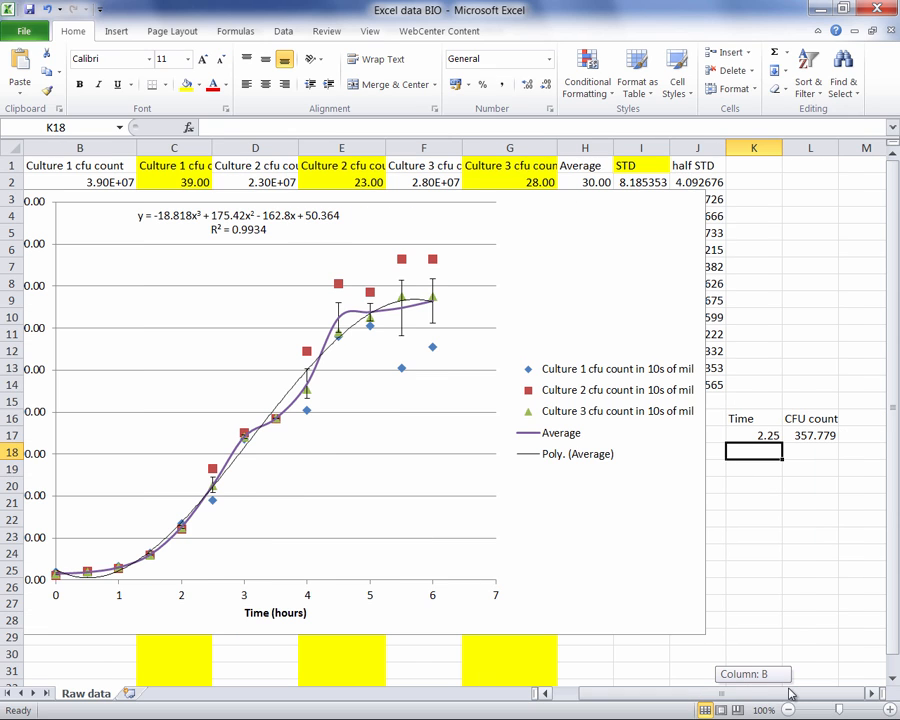